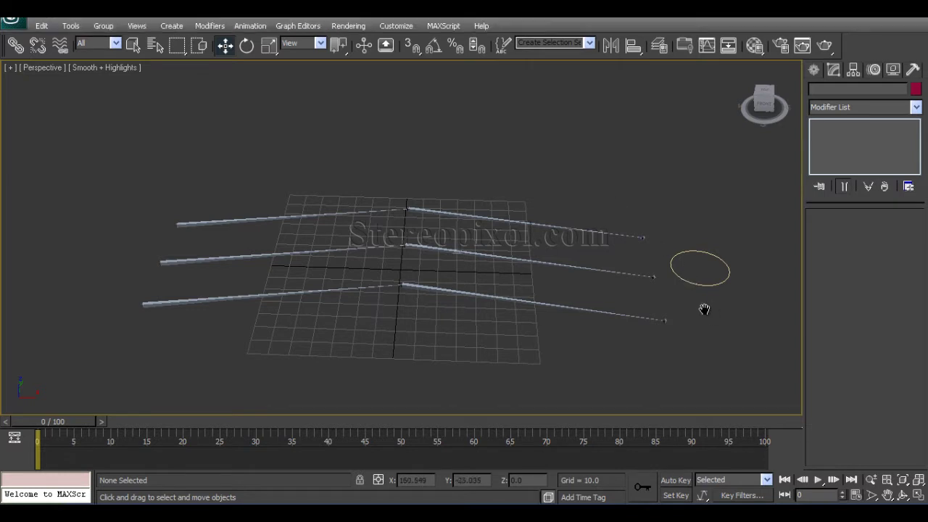
Step: Review the control circle's parameters and the motion settings of the middle chain's shoulder bone
middle_drag(704, 309, 628, 292)
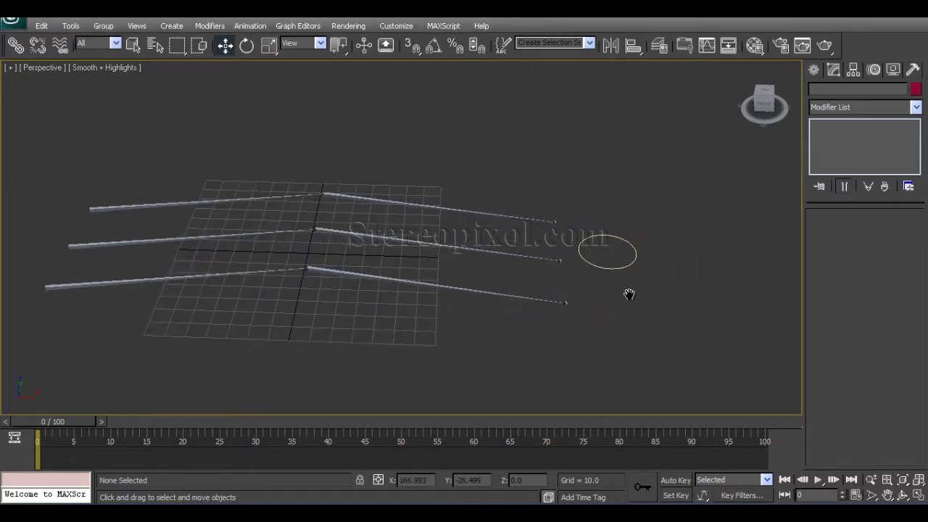
click(583, 240)
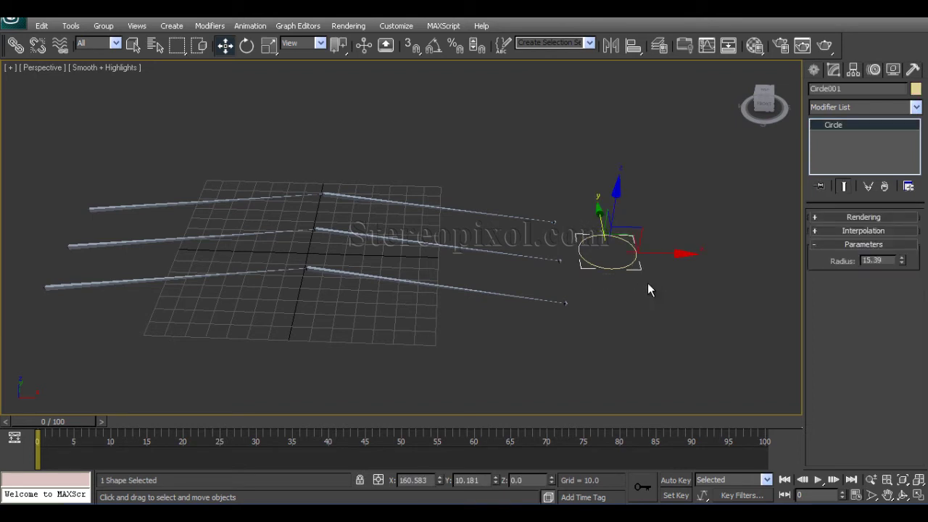
mouse_move(414, 265)
middle_down()
mouse_move(466, 275)
mouse_move(427, 261)
middle_up()
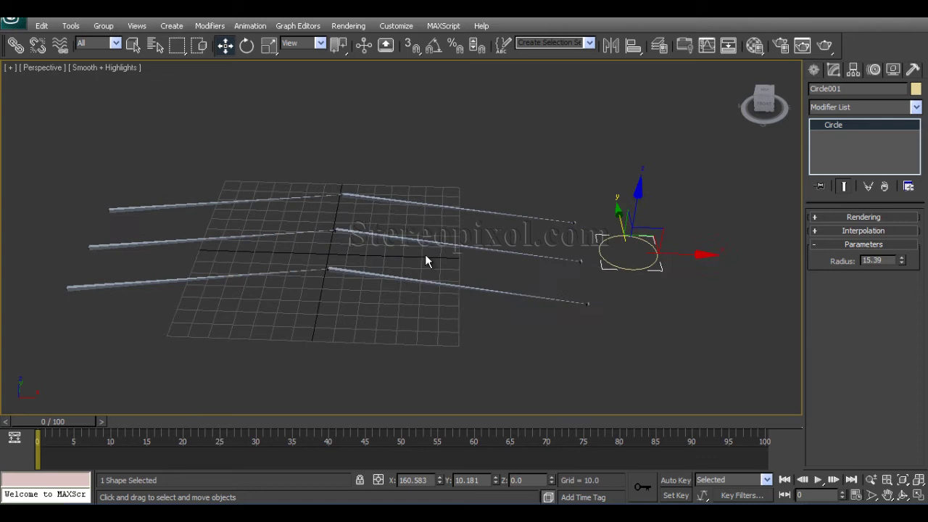
click(225, 239)
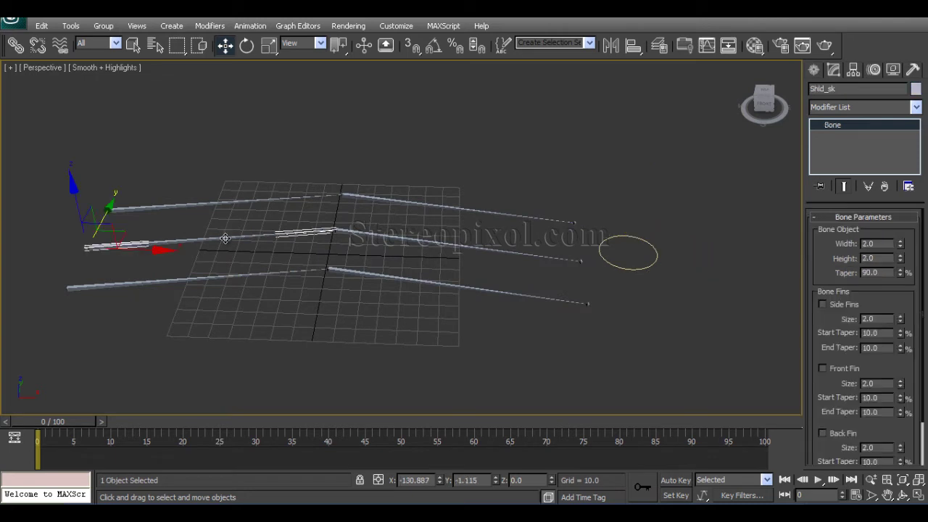
click(874, 69)
middle_drag(494, 286, 451, 268)
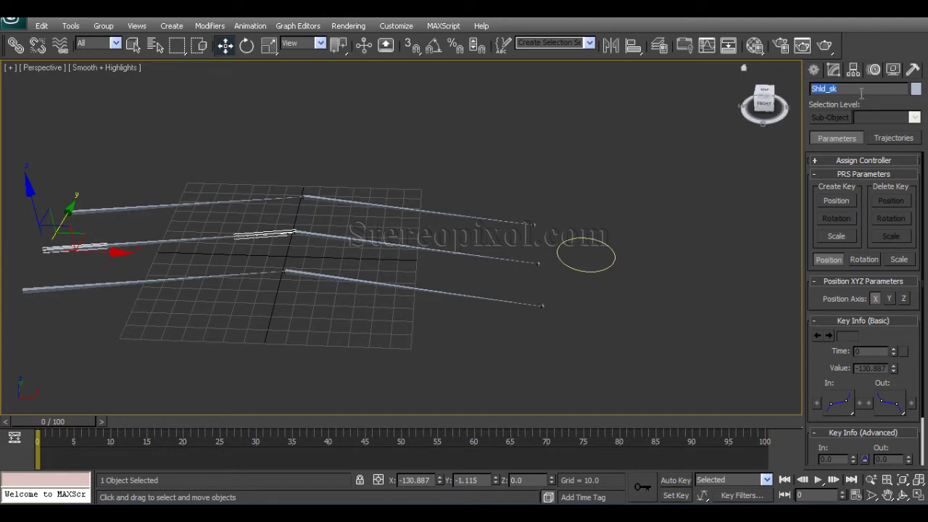
double_click(837, 88)
click(575, 259)
mouse_move(576, 259)
middle_down()
mouse_move(526, 234)
mouse_move(571, 257)
middle_up()
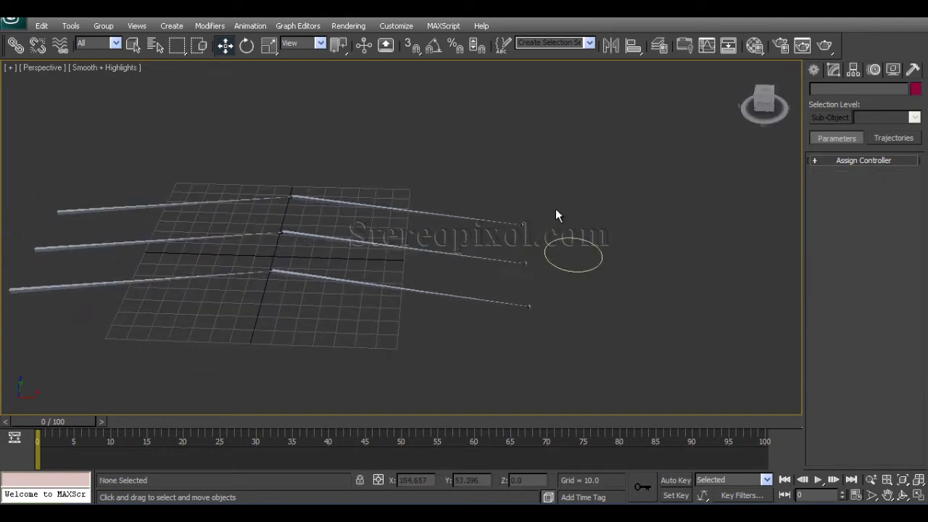
click(579, 240)
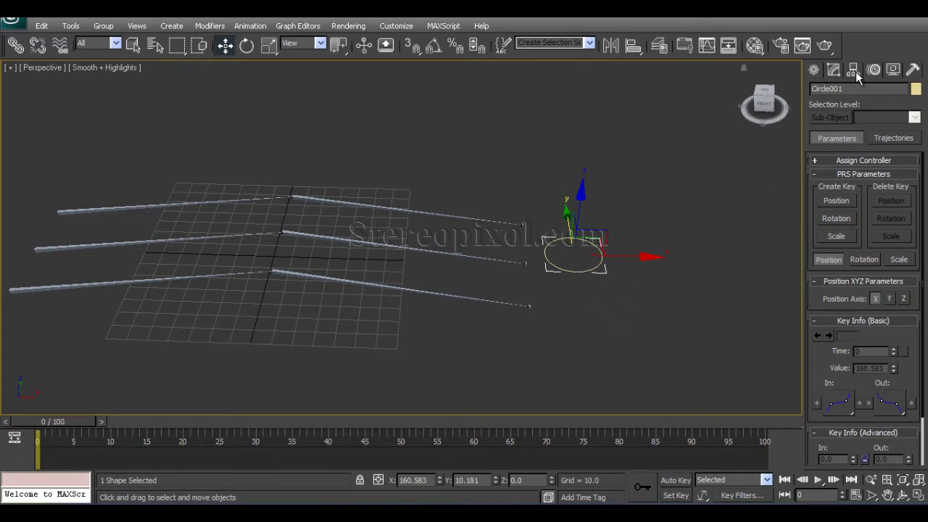
click(833, 70)
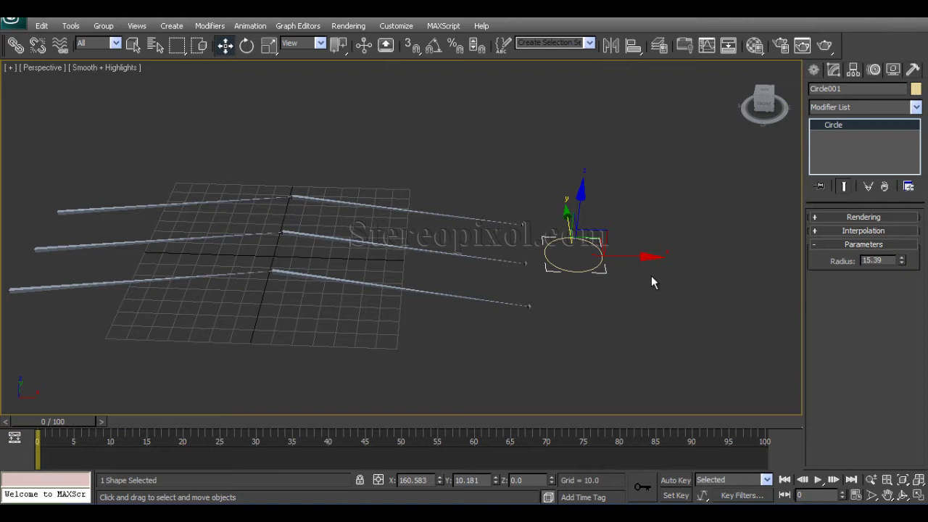
mouse_move(582, 314)
middle_down()
mouse_move(611, 326)
mouse_move(597, 314)
middle_up()
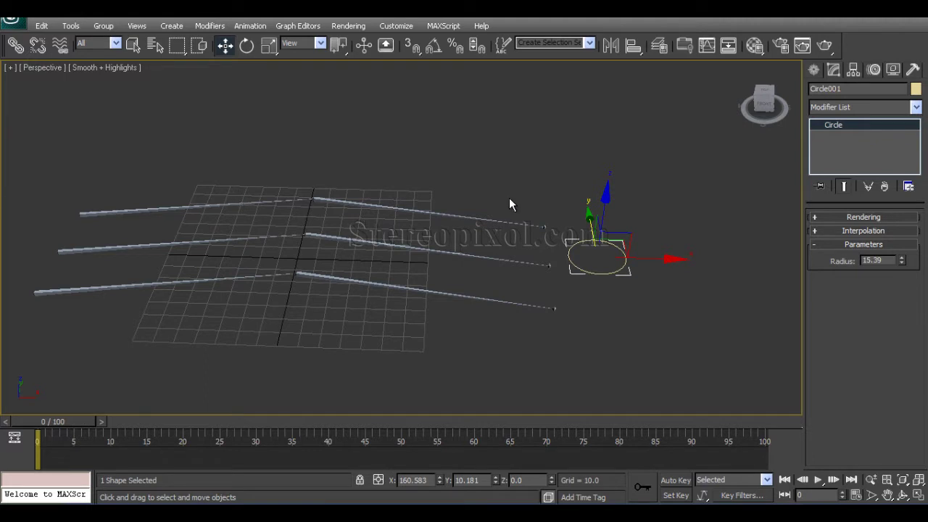
middle_drag(335, 219, 413, 259)
Step: Show the rotation controller list of the middle chain's Shld_sk bone and choose its Orientation Constraint layer
click(224, 252)
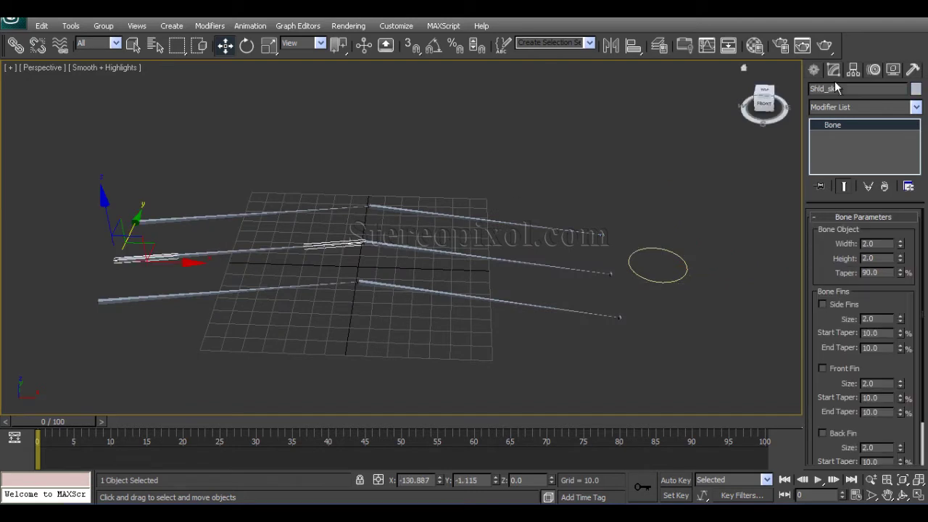
click(877, 71)
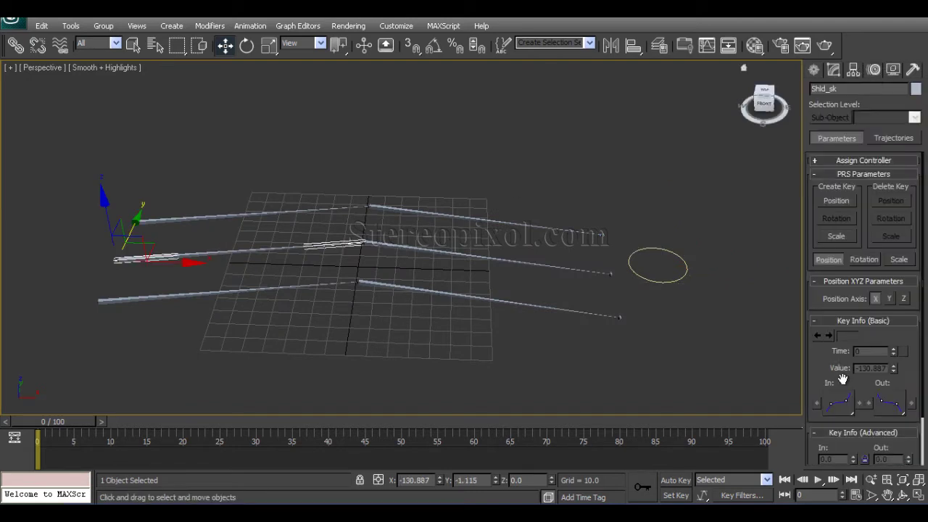
click(831, 270)
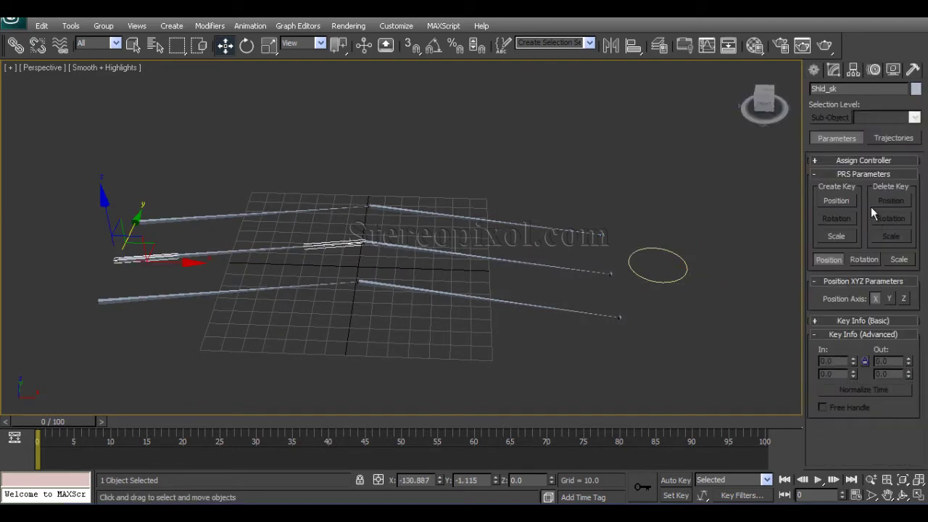
click(863, 259)
click(846, 321)
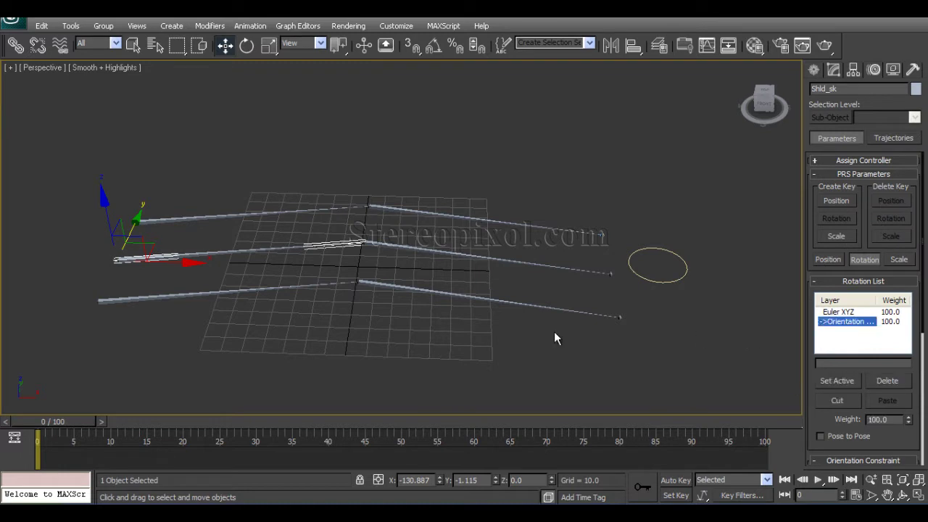
Step: Inspect the orientation constraint targets and weights of the middle chain's Elb_sk bone
middle_drag(554, 331, 348, 293)
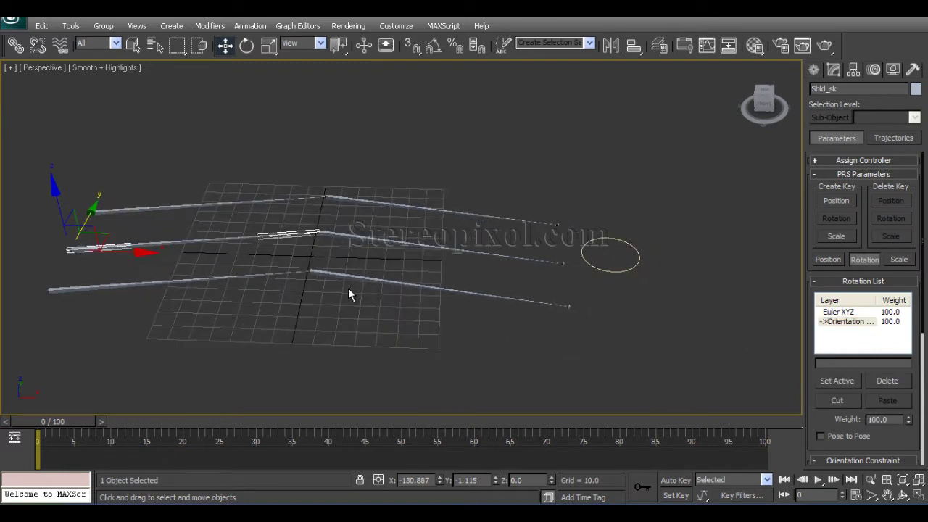
click(439, 246)
click(437, 246)
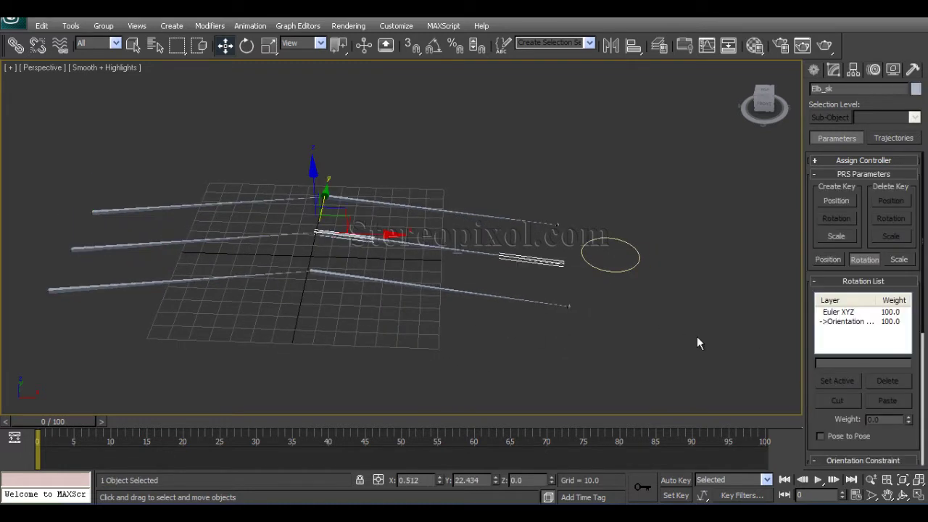
click(838, 323)
drag(816, 429, 821, 271)
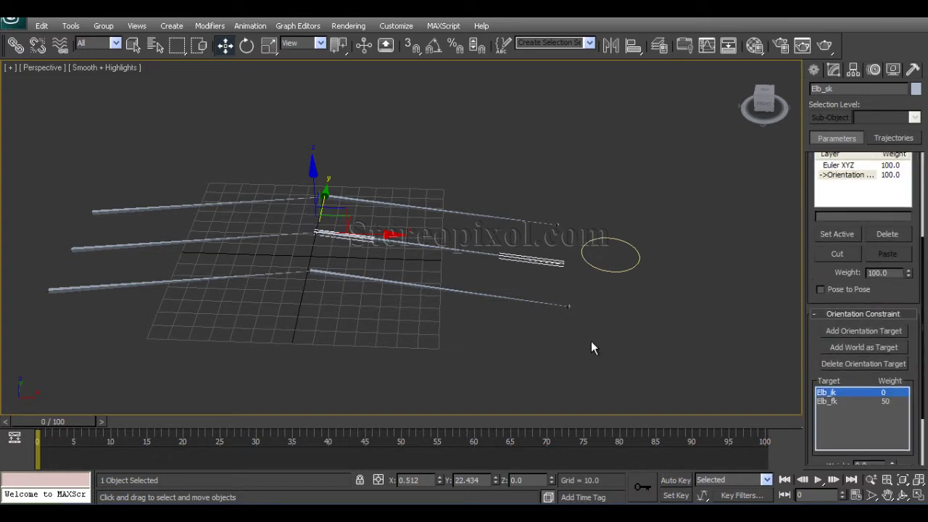
Step: Select the control circle beside the bone chains and open the Parameter Editor for it
drag(612, 201, 690, 353)
click(833, 69)
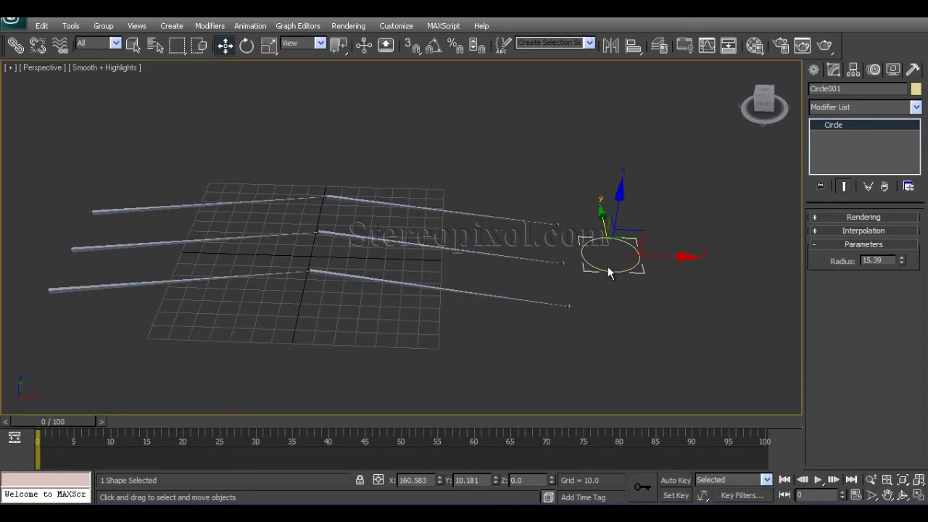
click(254, 28)
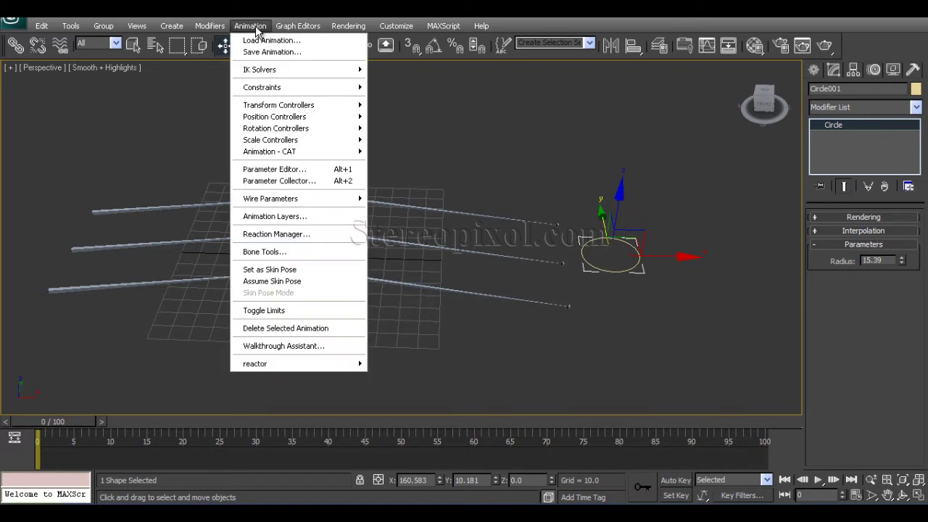
click(286, 170)
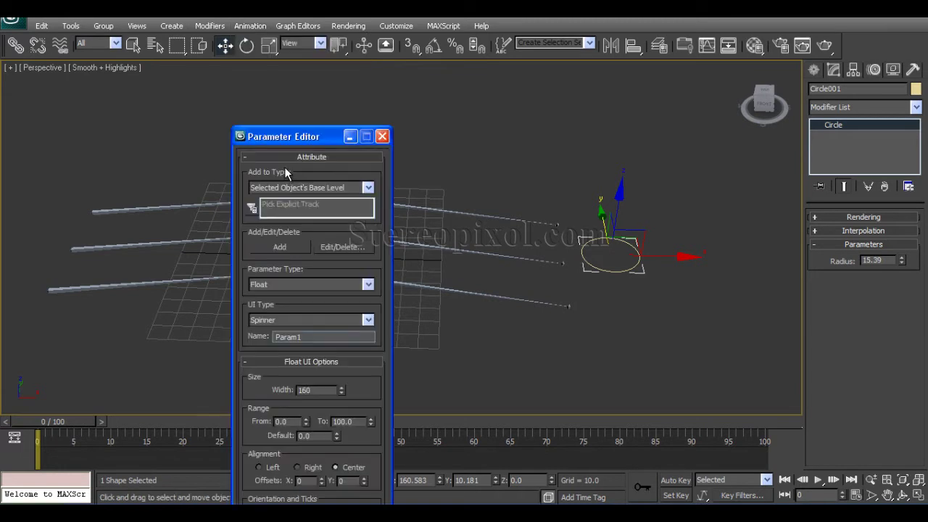
drag(305, 138, 240, 14)
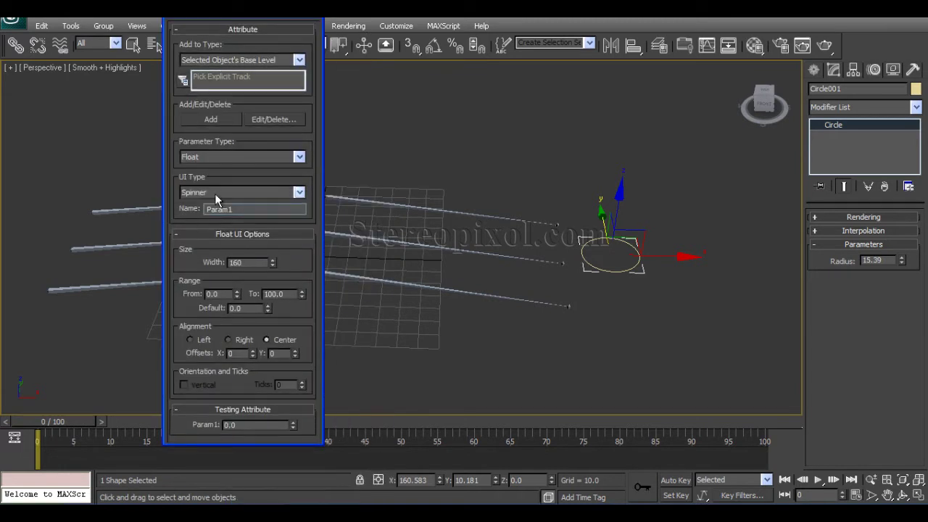
Step: Name the new float spinner parameter fk_ik and set its upper range limit to 10
click(102, 206)
click(250, 222)
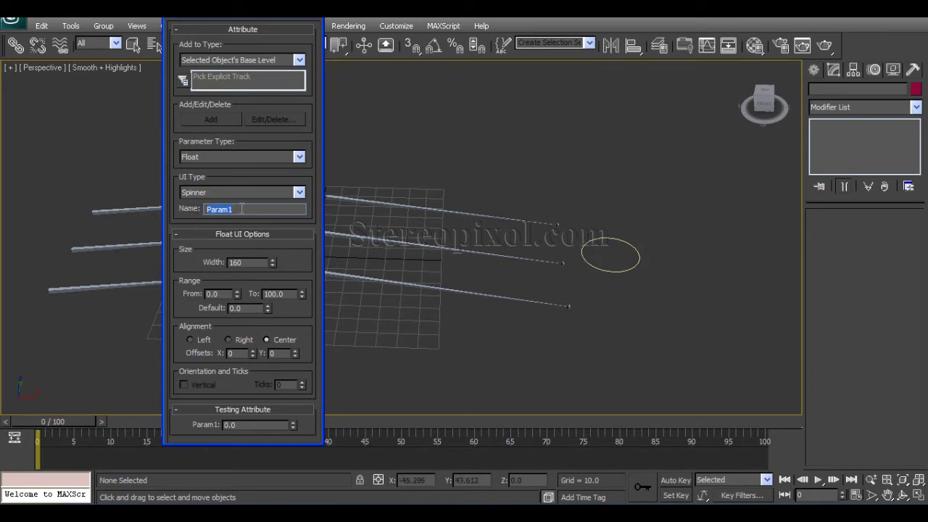
text(fk_ik)
key(Return)
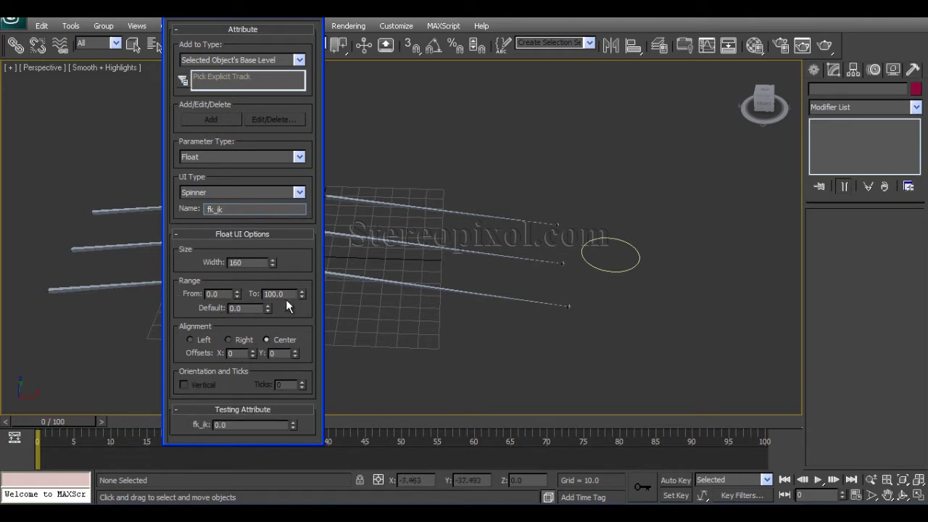
double_click(283, 294)
text(1)
Step: Add the fk_ik attribute to the control circle's base level and close the Parameter Editor
click(205, 122)
click(600, 241)
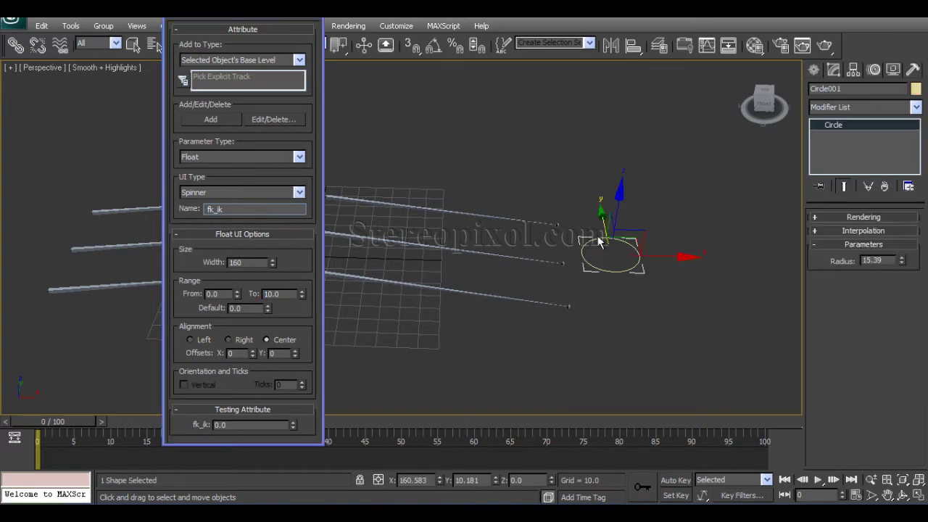
click(208, 117)
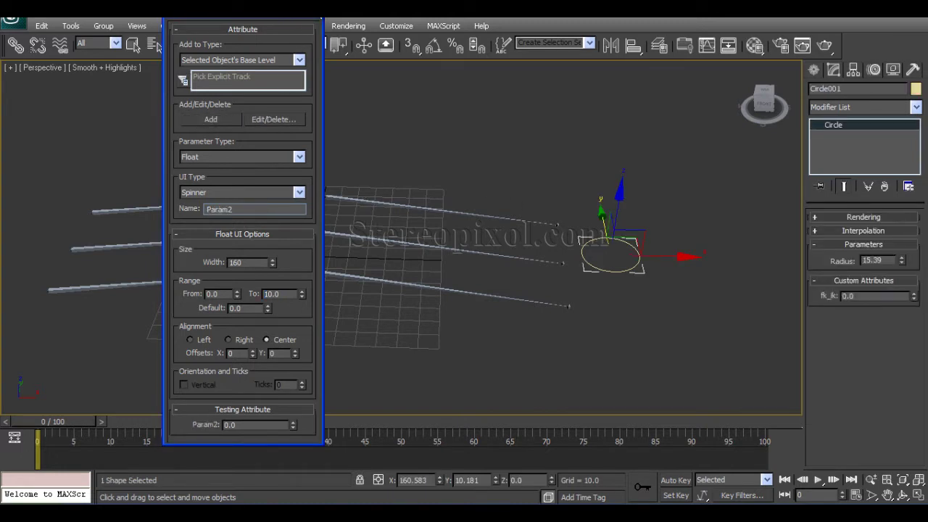
click(317, 10)
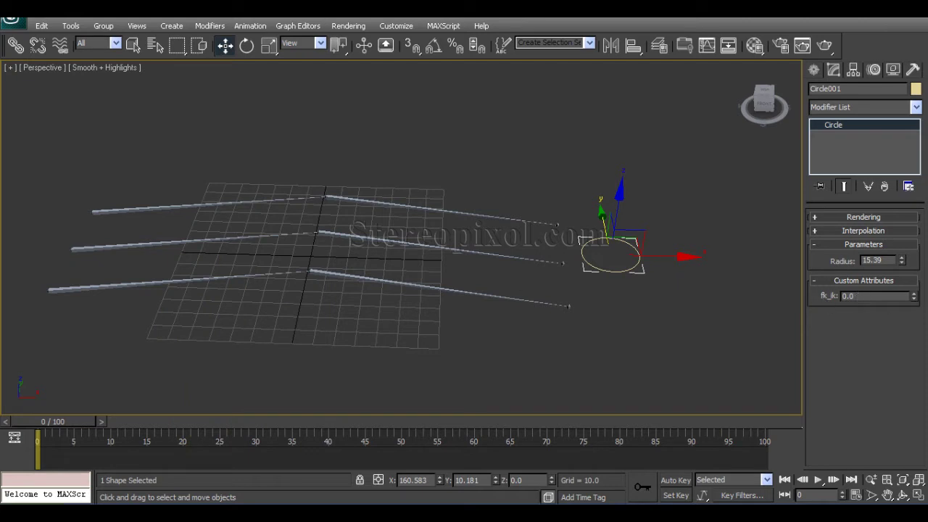
Step: Test the circle's fk_ik attribute by raising it to 10.0 and resetting it to its minimum
double_click(850, 296)
text(10.0)
right_click(914, 300)
Step: Check the orientation constraint weights of the Shld_ik and Shld_fk targets on the middle chain's Shld_sk bone
click(290, 304)
click(148, 244)
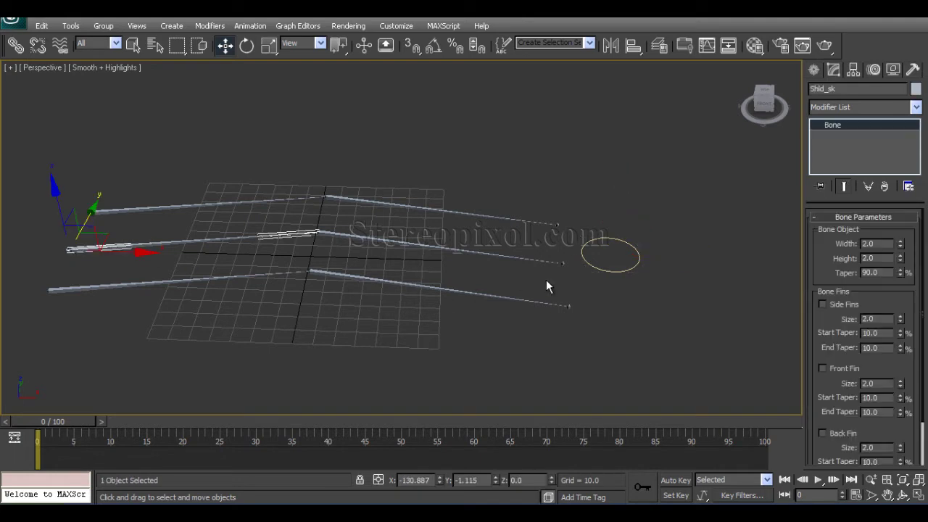
middle_drag(546, 285, 557, 258)
click(874, 70)
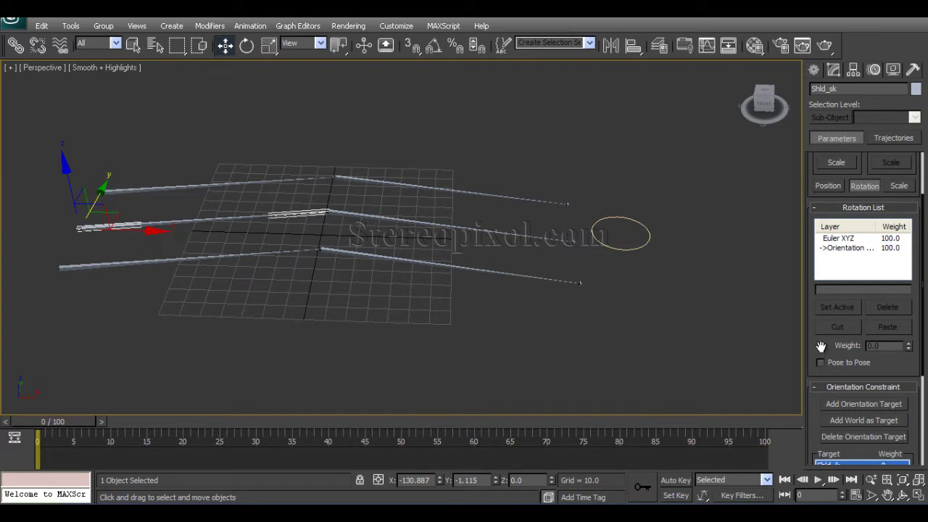
click(845, 248)
scroll(823, 346, down, 5)
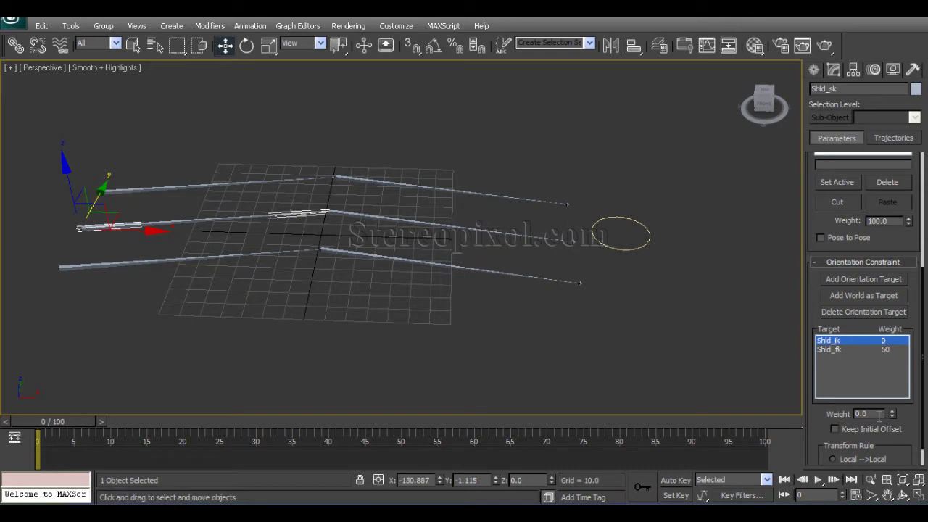
drag(878, 414, 839, 414)
click(835, 351)
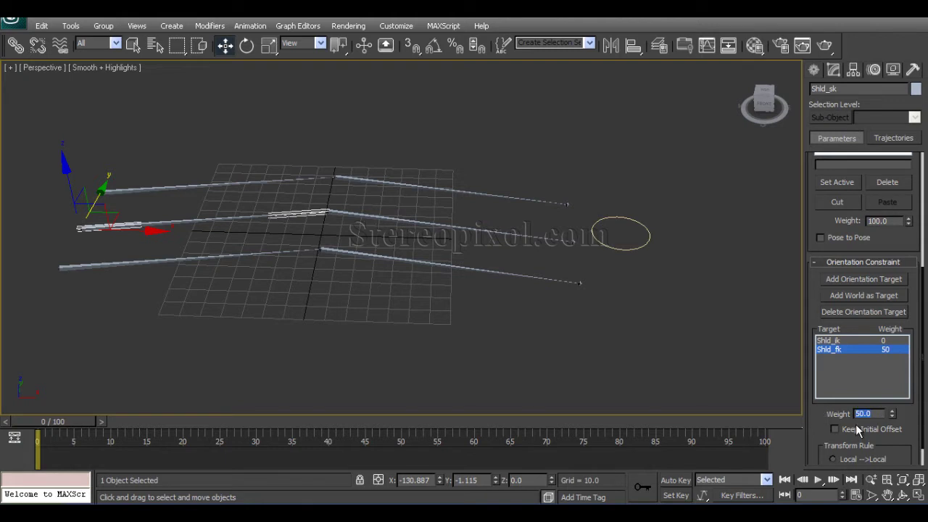
Step: Open the Reaction Manager and select the middle chain's Elb_sk bone alongside it
middle_drag(373, 321, 430, 336)
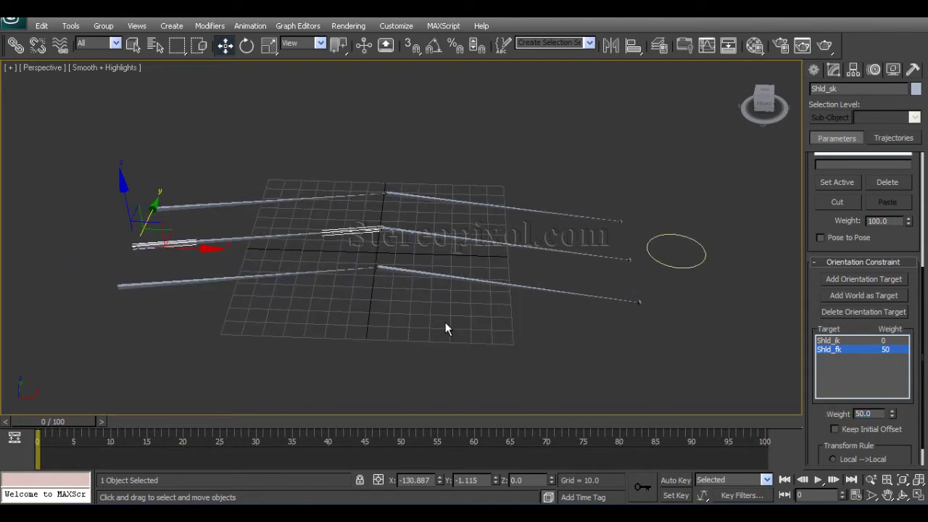
click(446, 327)
key(shift+z)
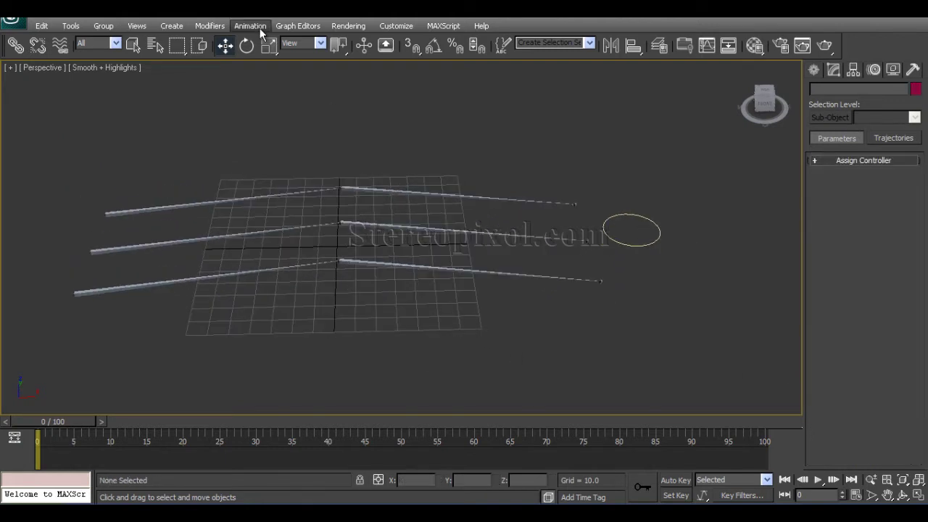
click(252, 25)
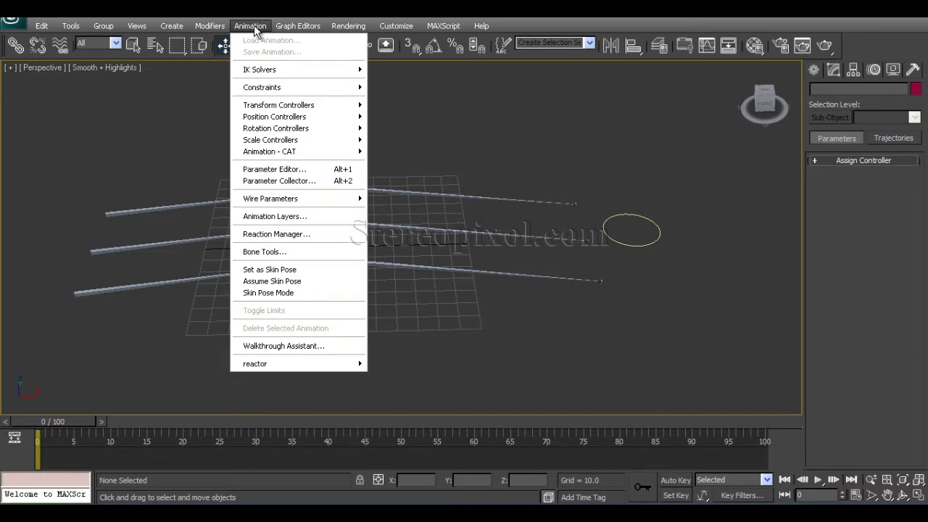
click(301, 234)
drag(456, 44, 314, 28)
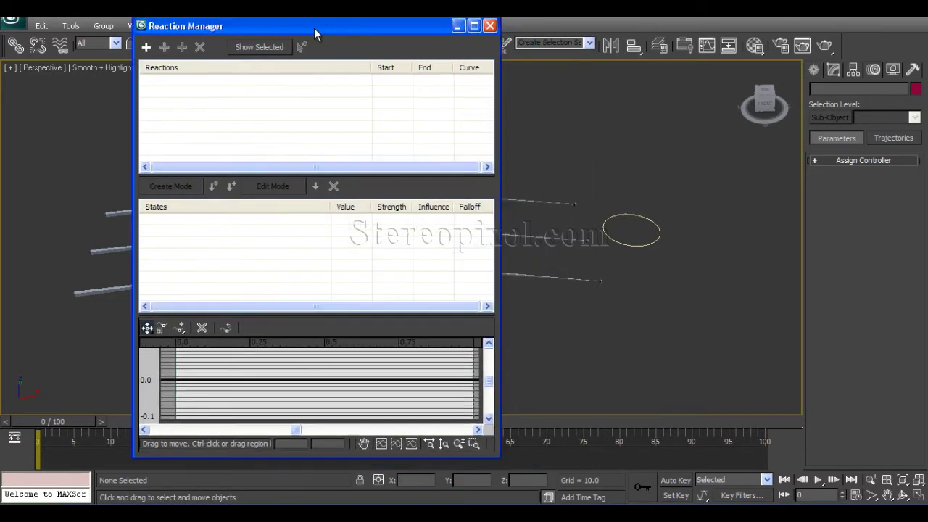
click(551, 238)
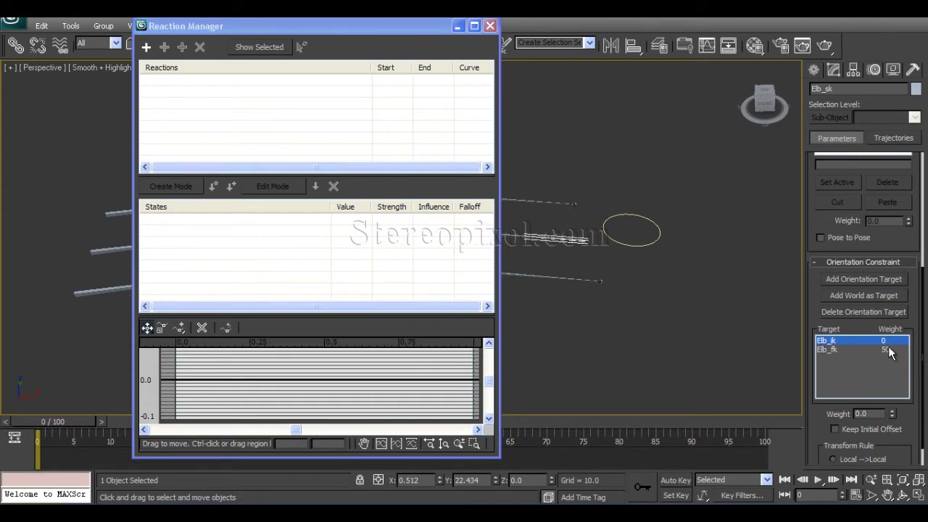
drag(381, 28, 417, 29)
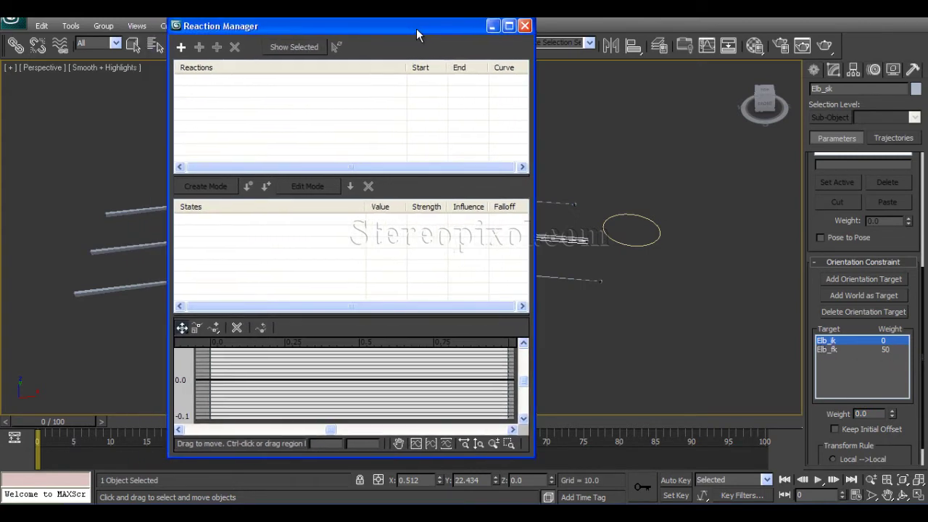
Step: Clear the bone selection and add the control circle's fk_ik custom attribute as the reaction master
click(685, 176)
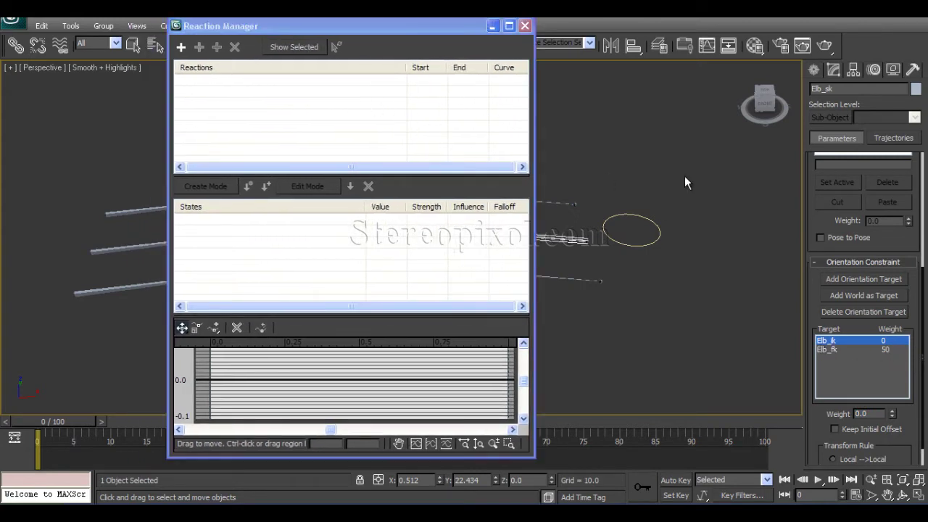
click(182, 47)
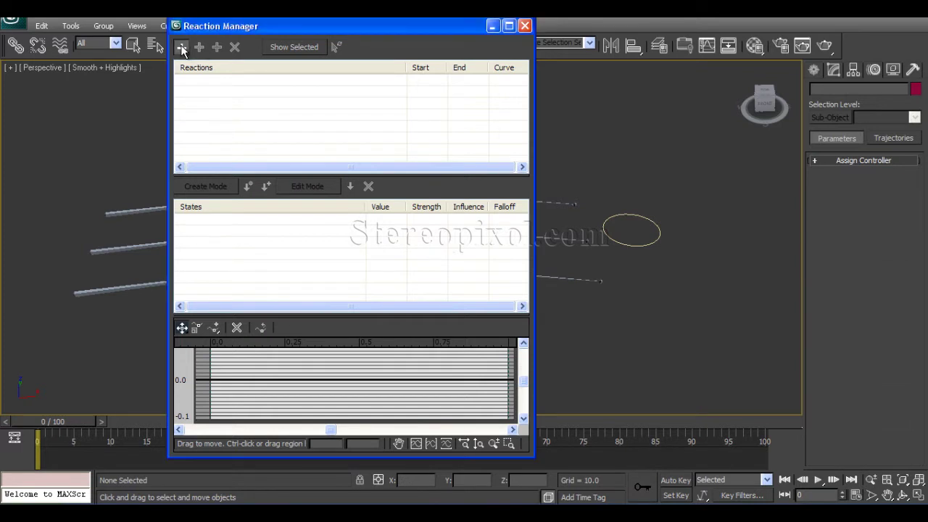
click(657, 229)
mouse_move(668, 258)
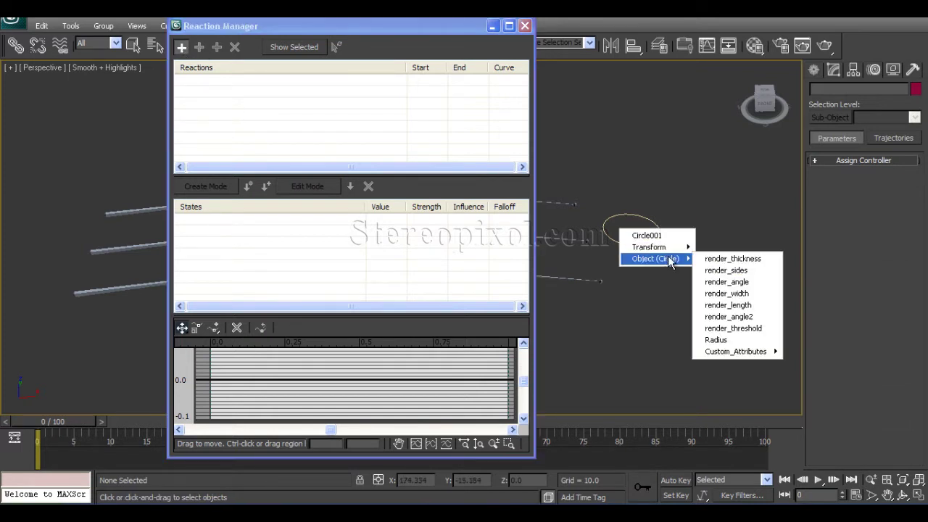
mouse_move(748, 352)
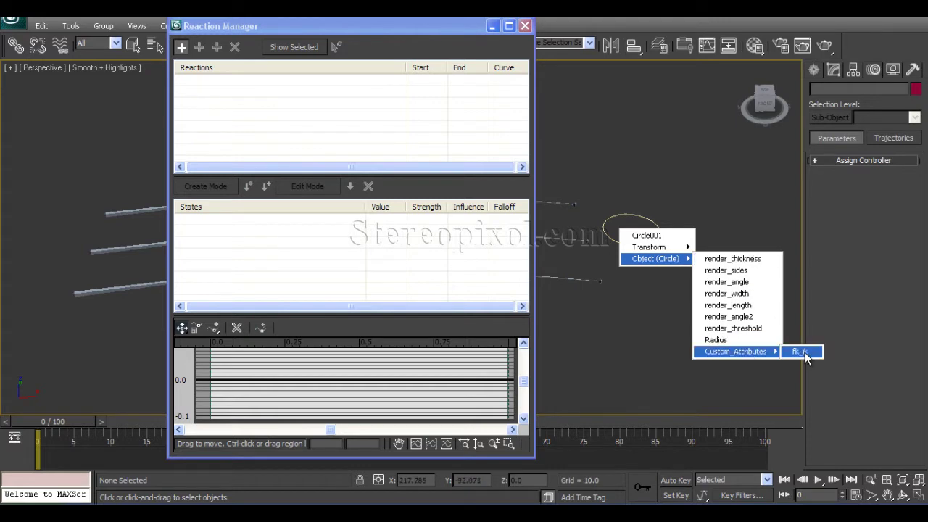
click(801, 352)
Step: Add the middle chain's Shld_sk Orientation Weight 0 as a slave of the fk_ik reaction
drag(313, 31, 541, 20)
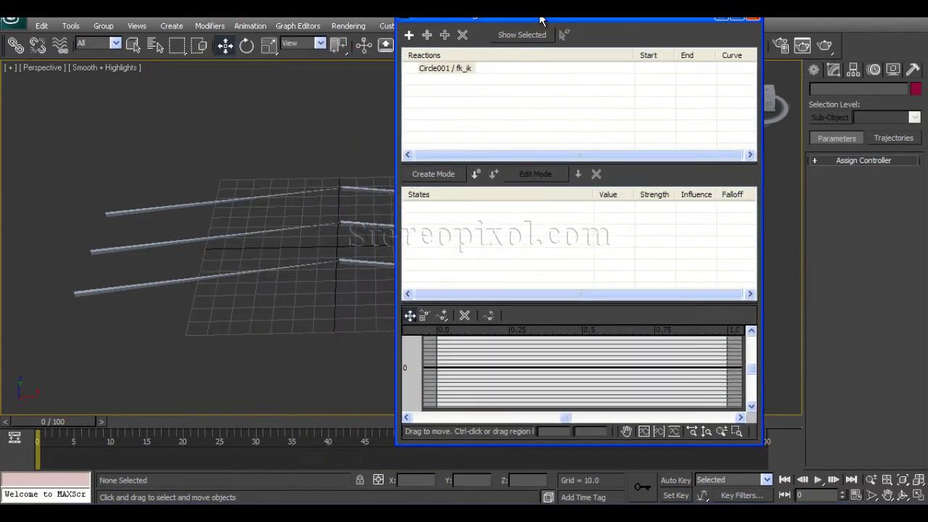
click(427, 36)
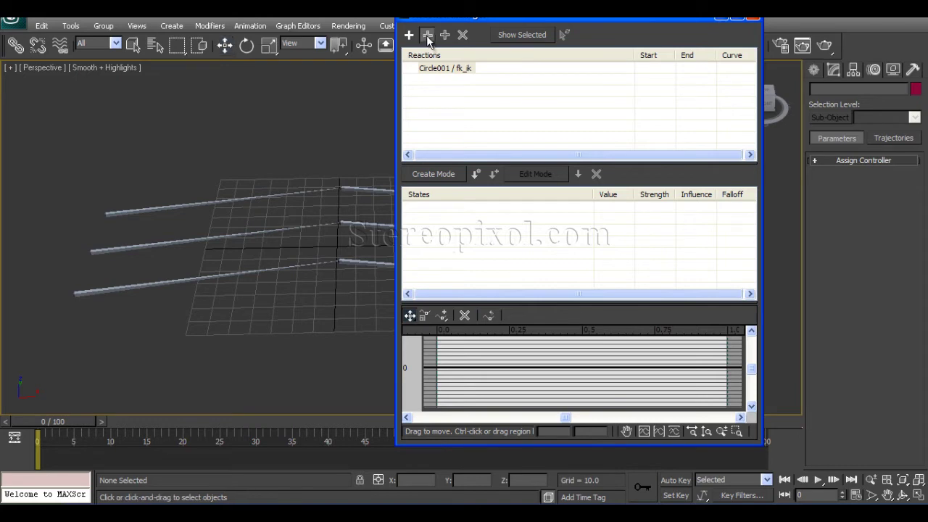
click(131, 246)
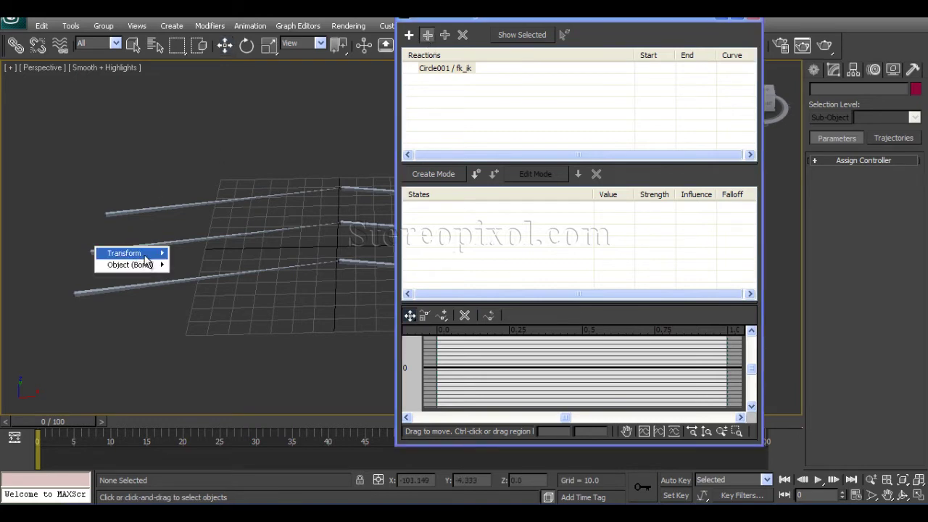
mouse_move(145, 255)
mouse_move(195, 267)
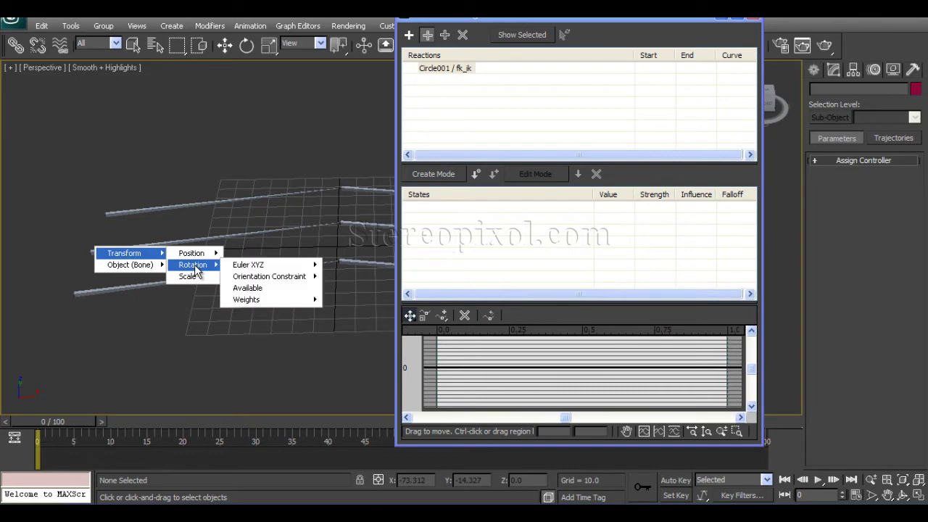
mouse_move(297, 282)
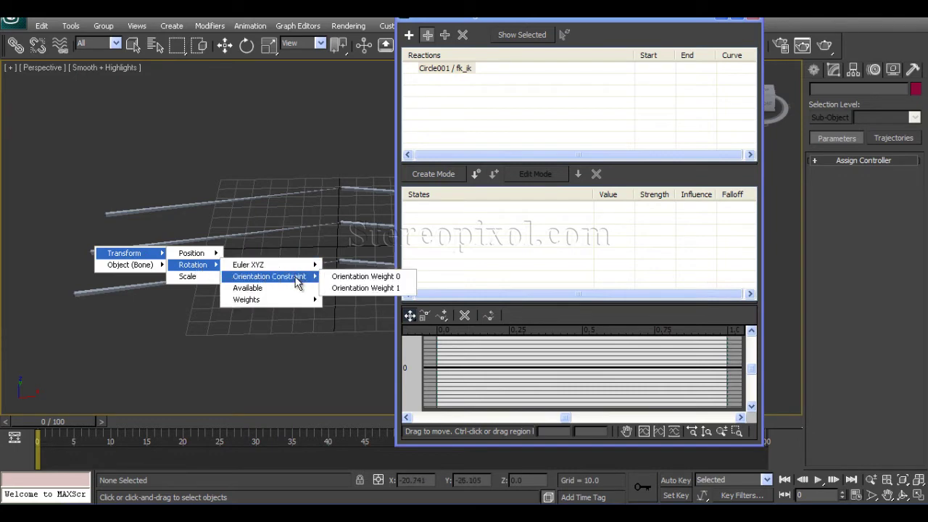
click(366, 277)
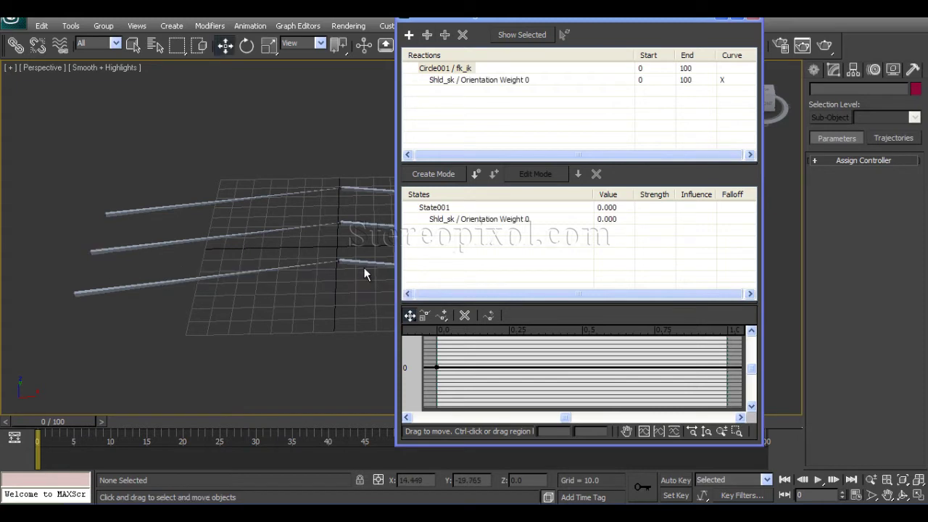
Step: Add the middle chain's Shld_sk Orientation Weight 1 as a second slave of the fk_ik reaction
click(428, 36)
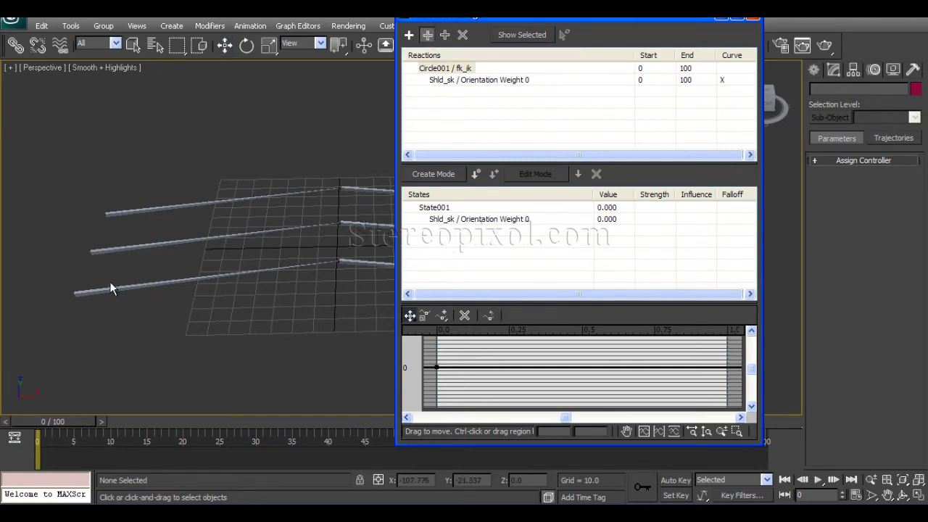
click(134, 246)
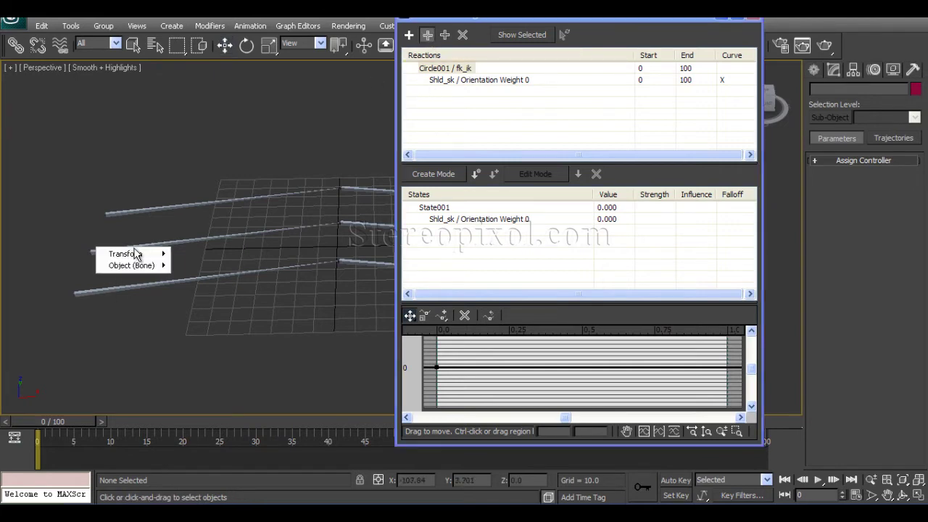
mouse_move(145, 255)
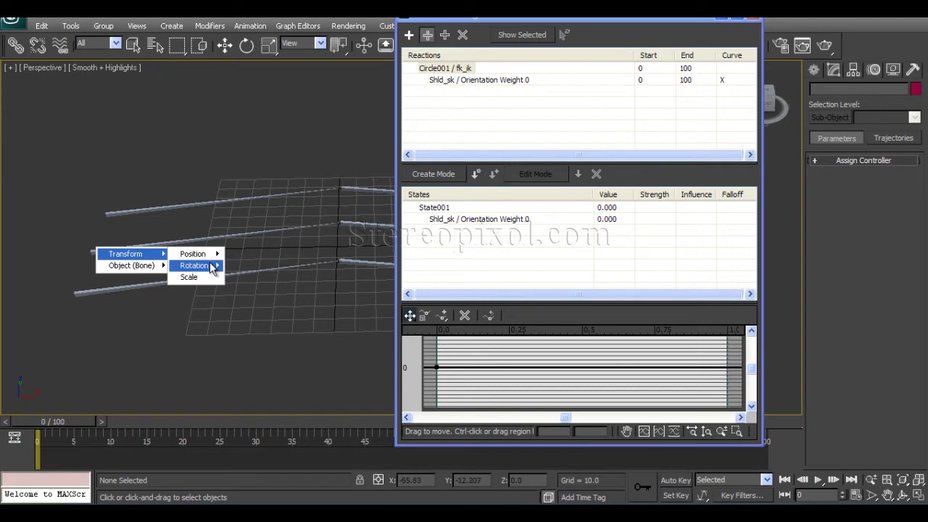
mouse_move(296, 279)
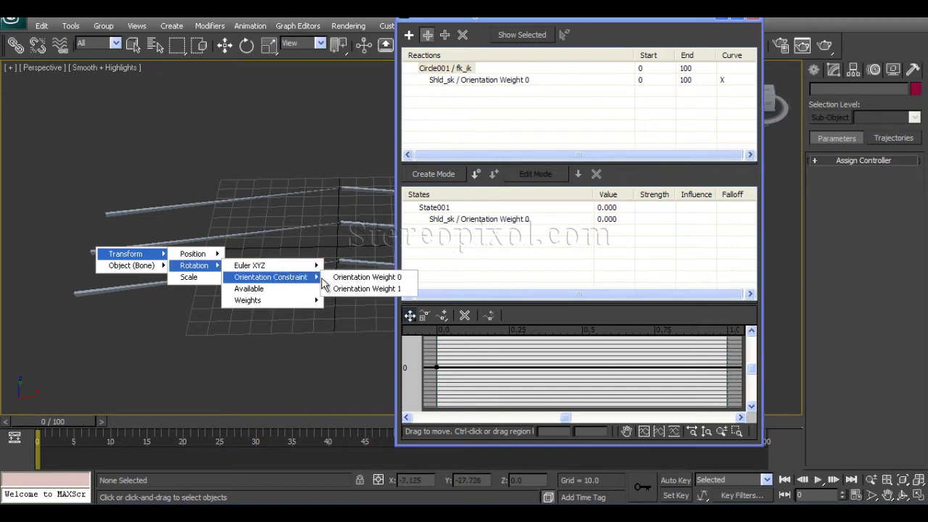
click(370, 290)
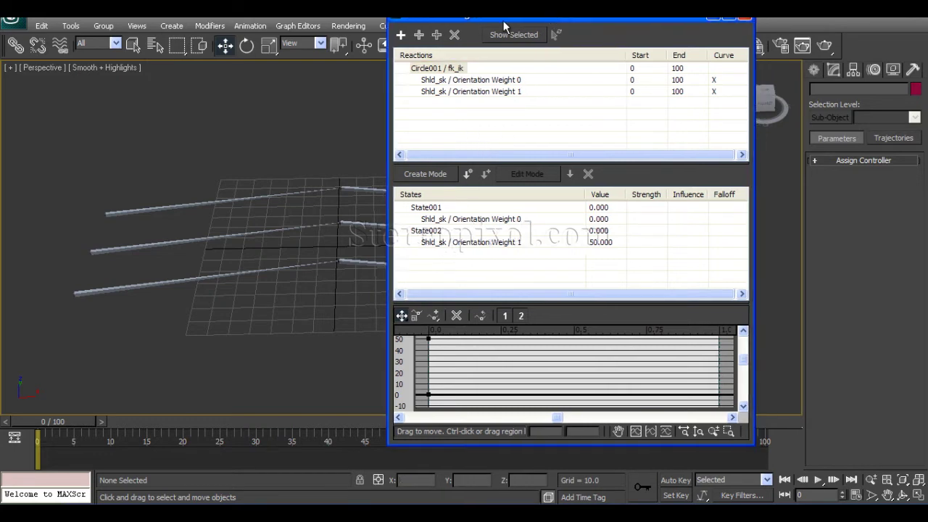
Step: Select the control circle, turn on Create Mode for the reaction and set the circle's fk_ik attribute to 10
drag(503, 21, 265, 20)
click(641, 216)
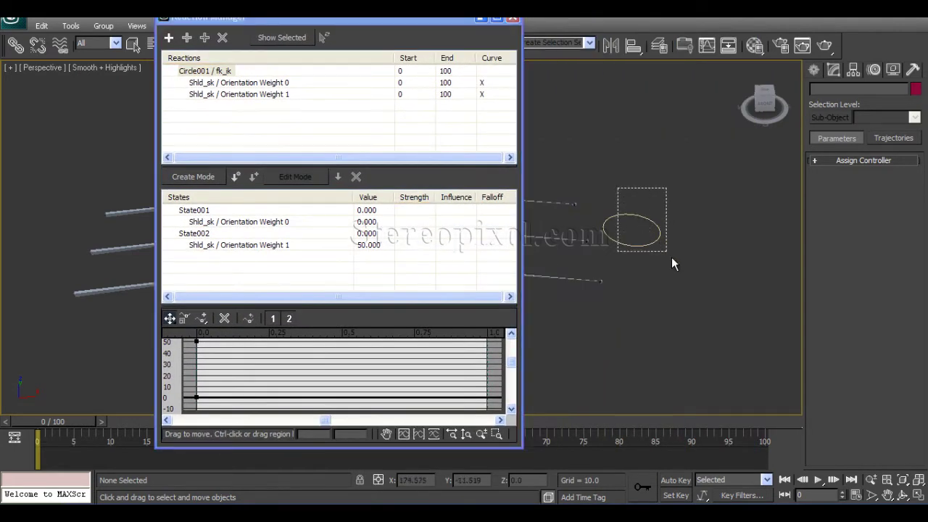
click(836, 69)
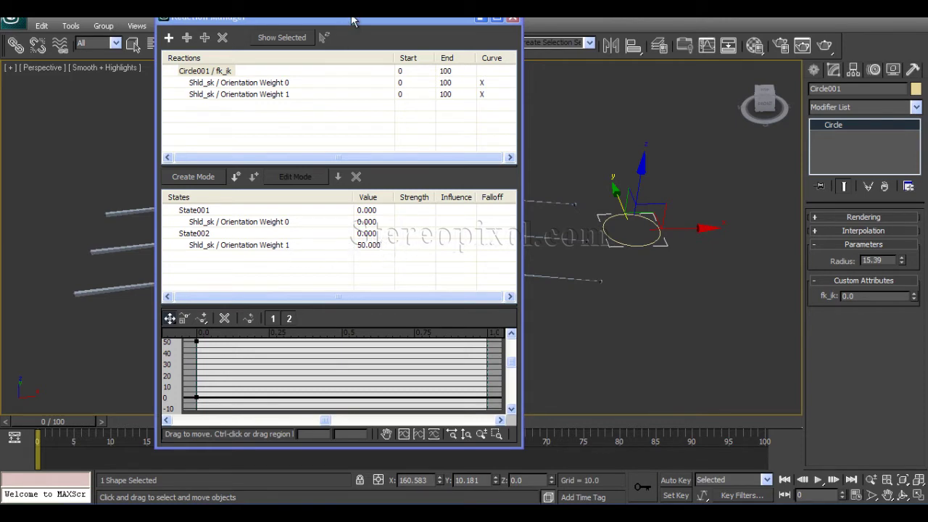
drag(352, 21, 408, 25)
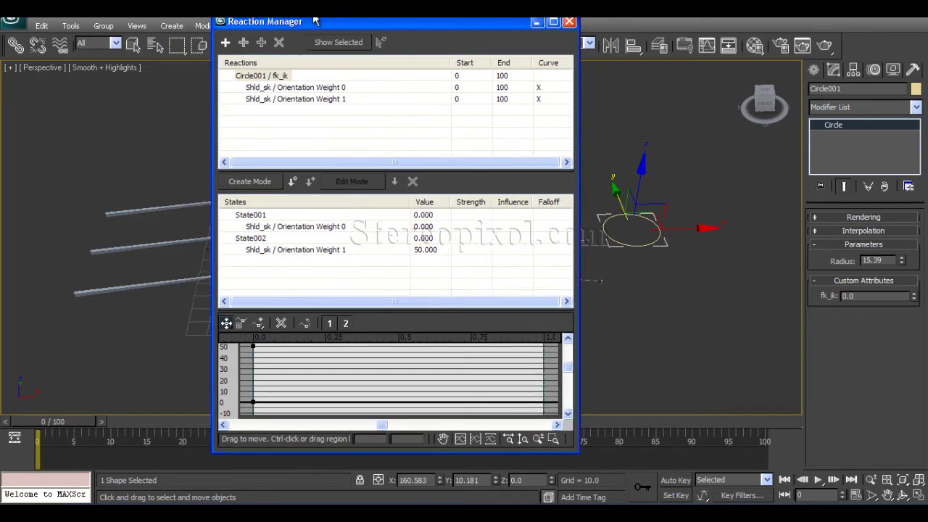
drag(315, 21, 243, 19)
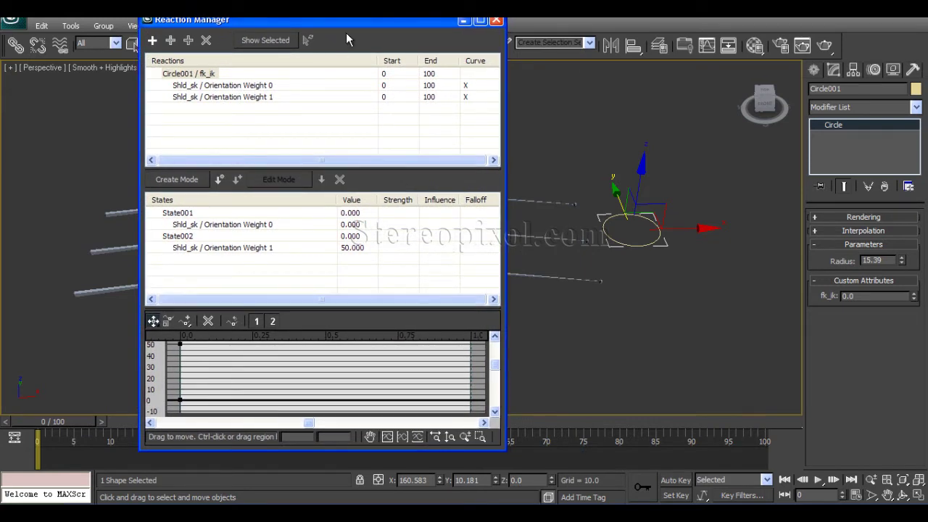
drag(351, 25, 608, 36)
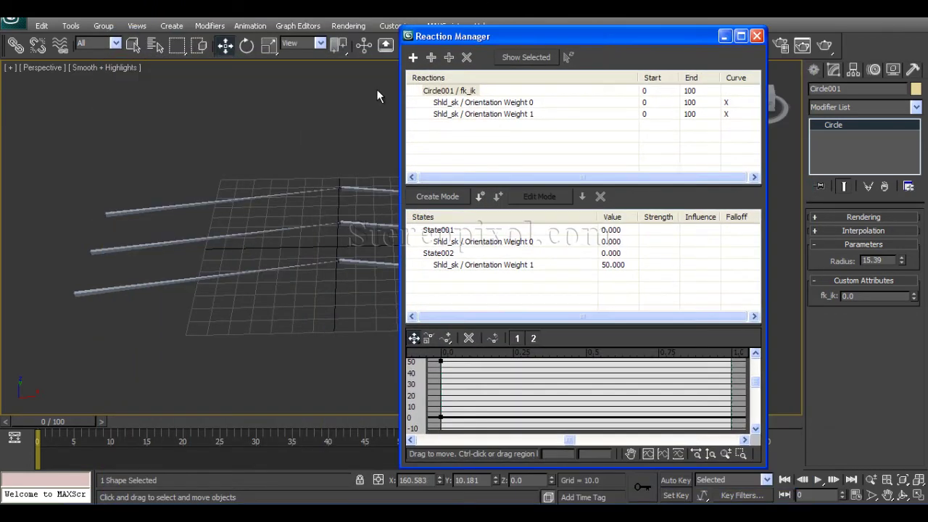
click(439, 198)
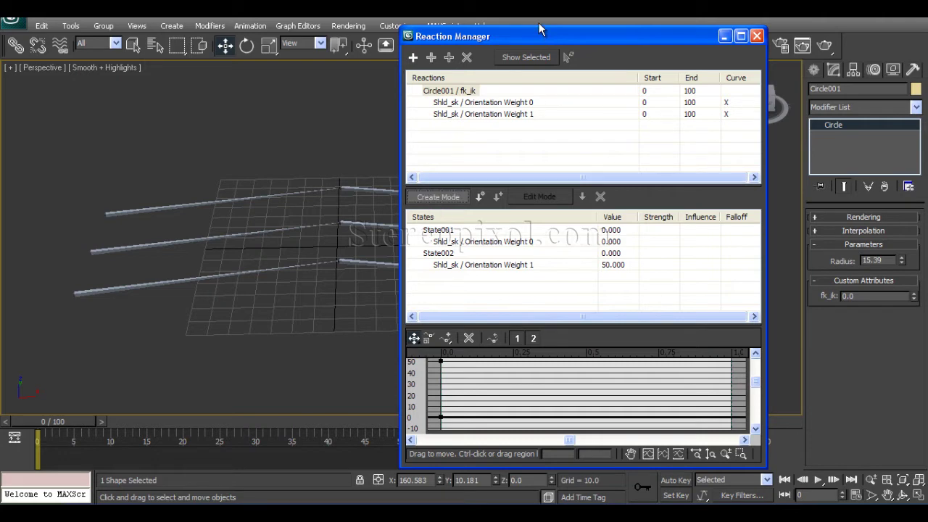
drag(531, 36, 399, 5)
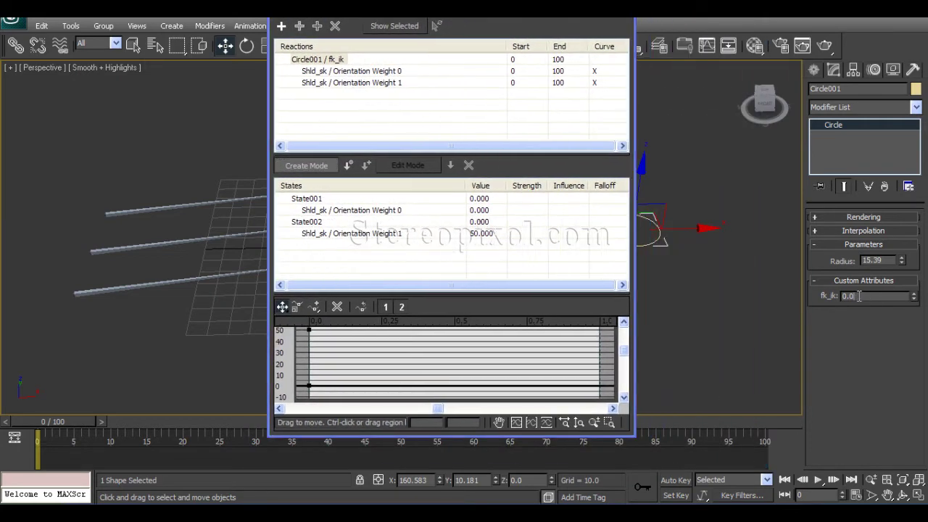
drag(860, 296, 824, 296)
text(10)
key(Return)
Step: Set the Shld_ik target weight to 50 in the orientation constraint of the middle chain's Shld_sk bone
drag(484, 29, 606, 24)
click(133, 246)
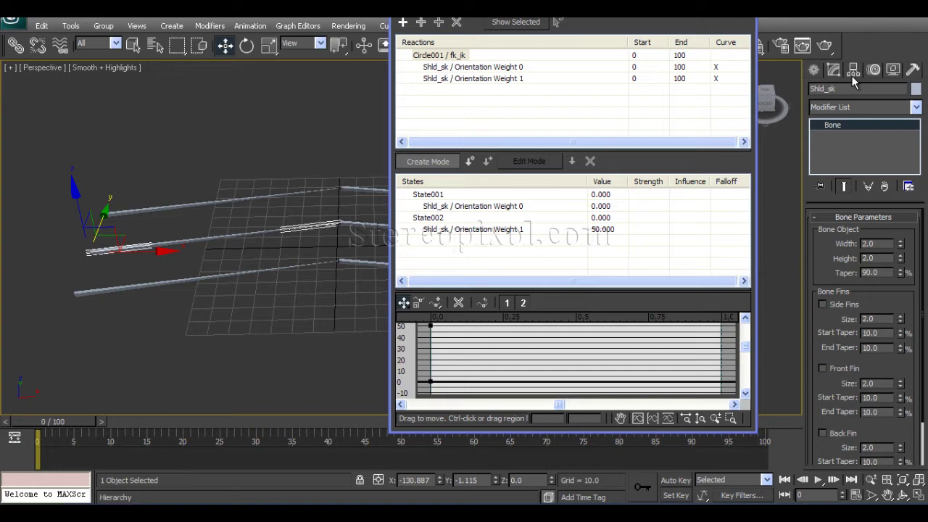
click(874, 69)
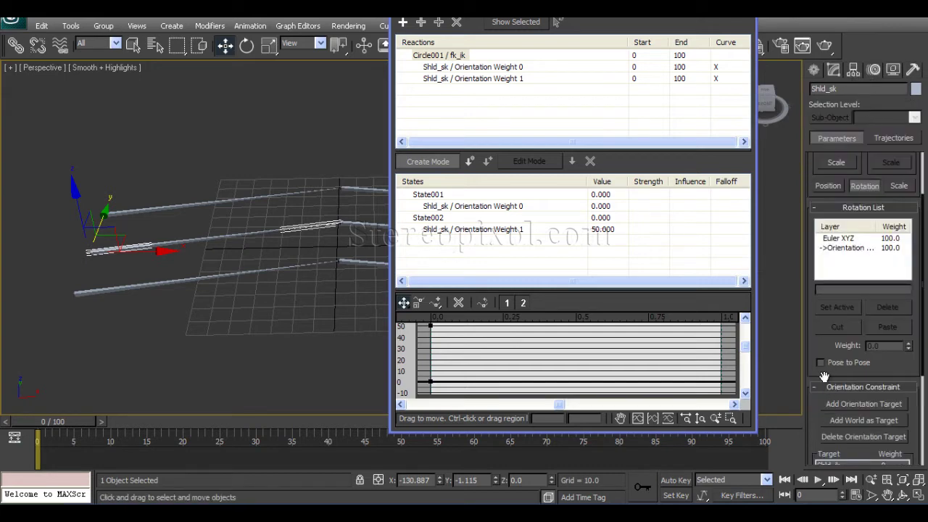
scroll(820, 340, down, 3)
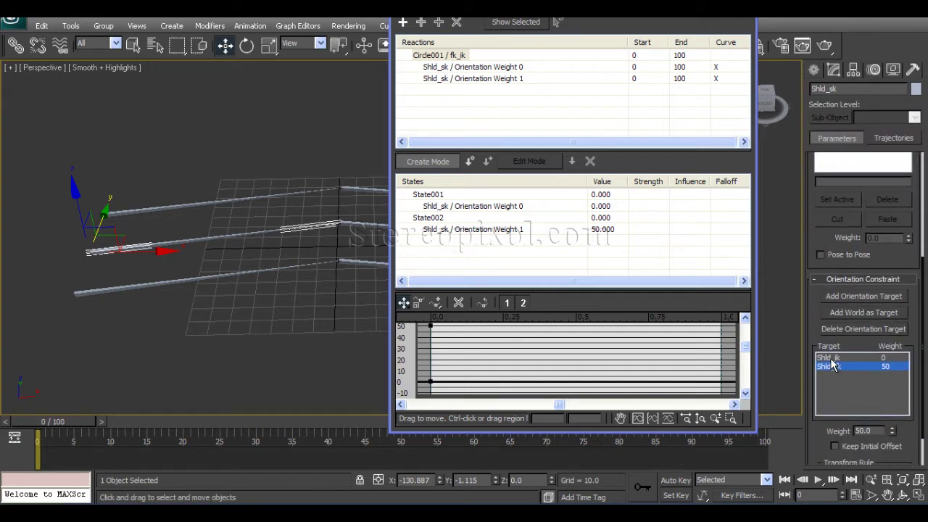
click(829, 357)
drag(870, 431, 829, 422)
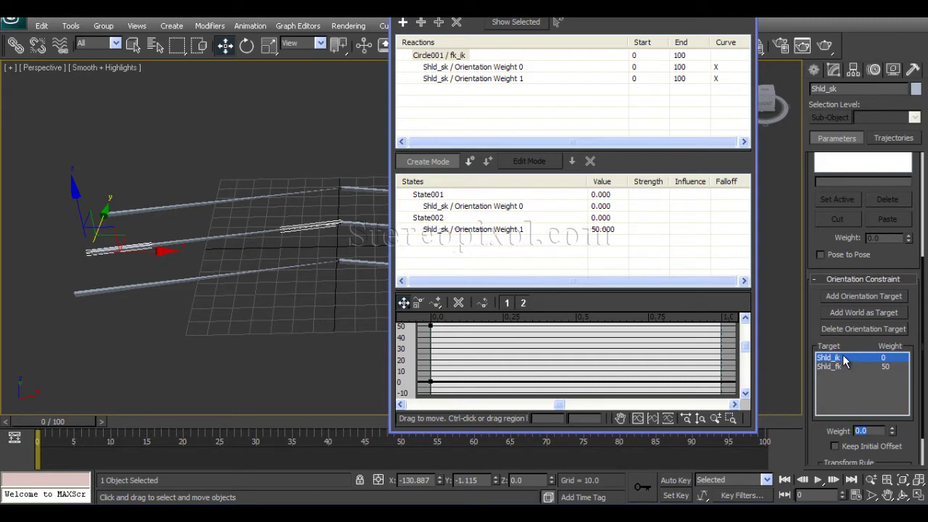
text(50)
key(Return)
Step: Set the Shld_fk target weight to 10, record the pose as a new reaction state and leave Create Mode
click(831, 367)
drag(873, 431, 838, 427)
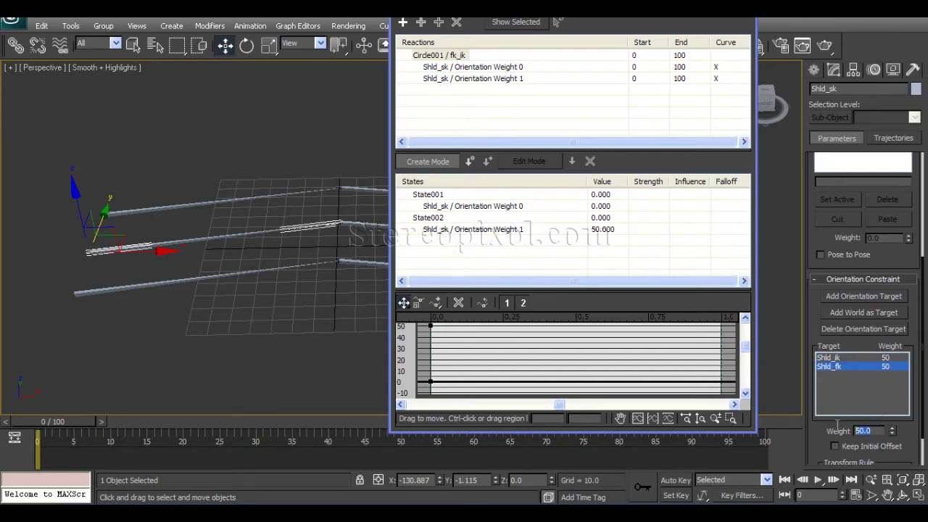
text(10)
key(Return)
click(469, 164)
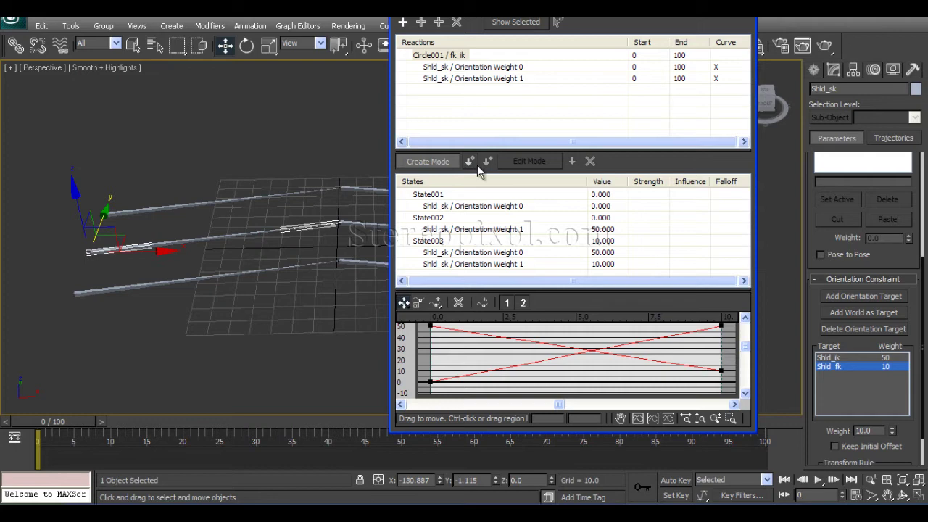
click(431, 162)
Step: Minimize the Reaction Manager and display the control circle's fk_ik attribute
drag(555, 24, 316, 50)
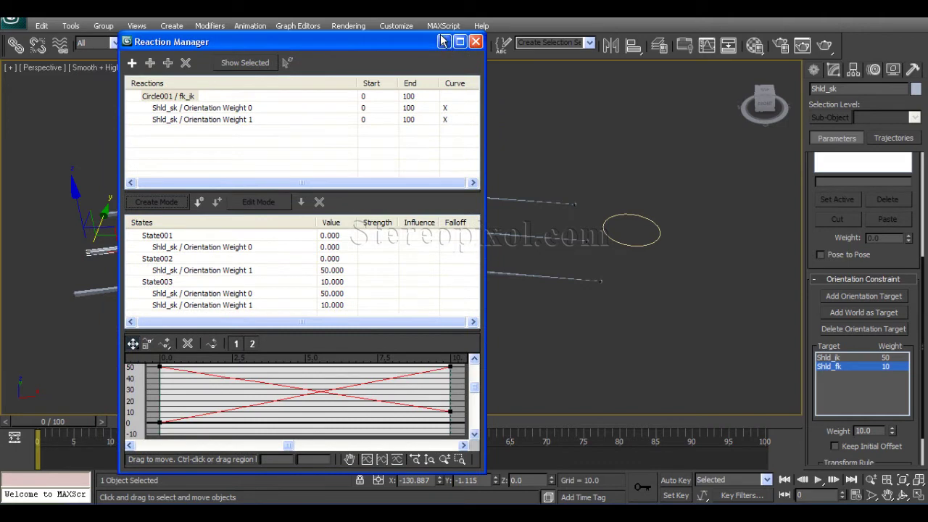
click(443, 42)
click(659, 236)
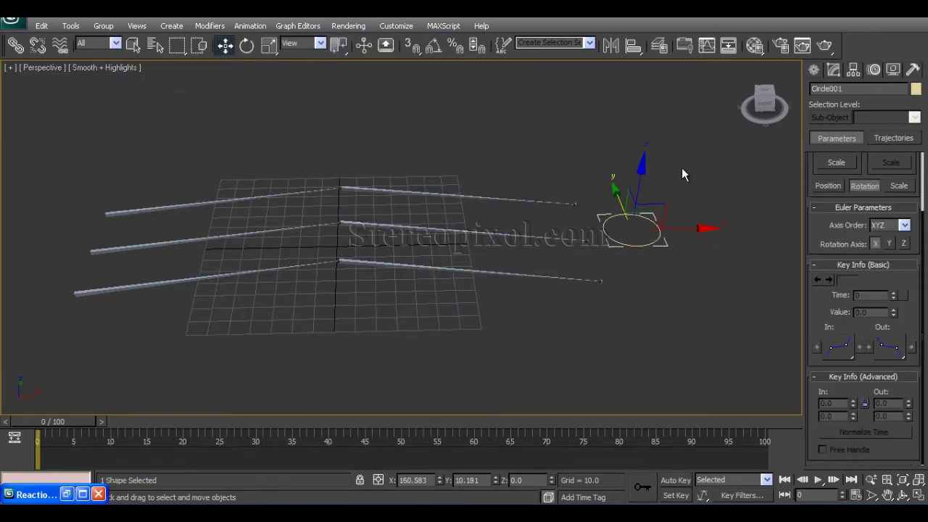
click(834, 70)
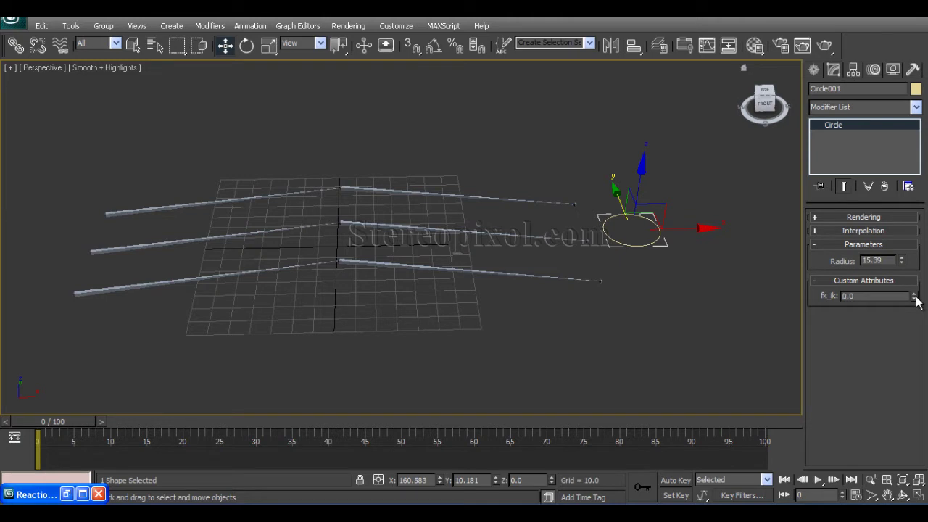
Step: Rotate the front chain's Shld_fk bone by about -24 degrees around Z to test the FK control
click(208, 277)
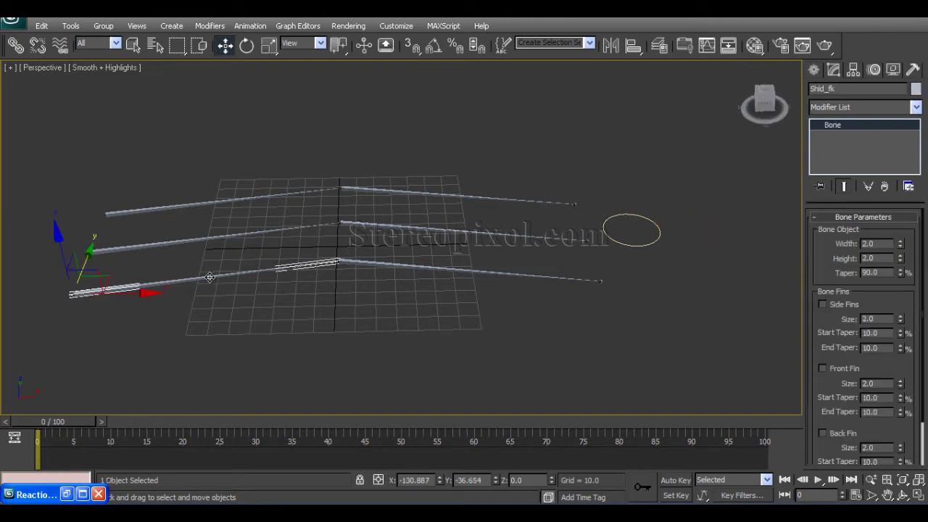
key(e)
drag(121, 319, 94, 327)
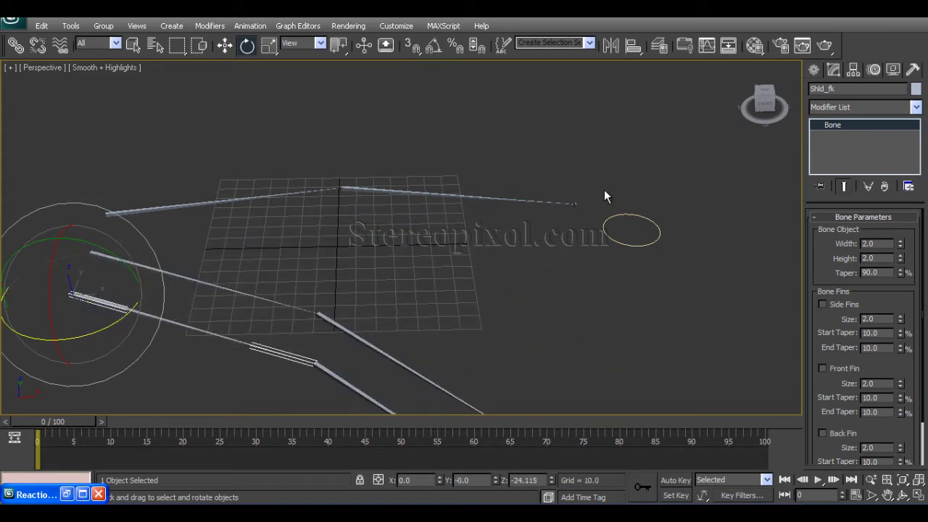
Step: Raise the control circle's fk_ik attribute to 10.0 to test the switch, then deselect the circle
click(604, 230)
drag(913, 297, 902, 211)
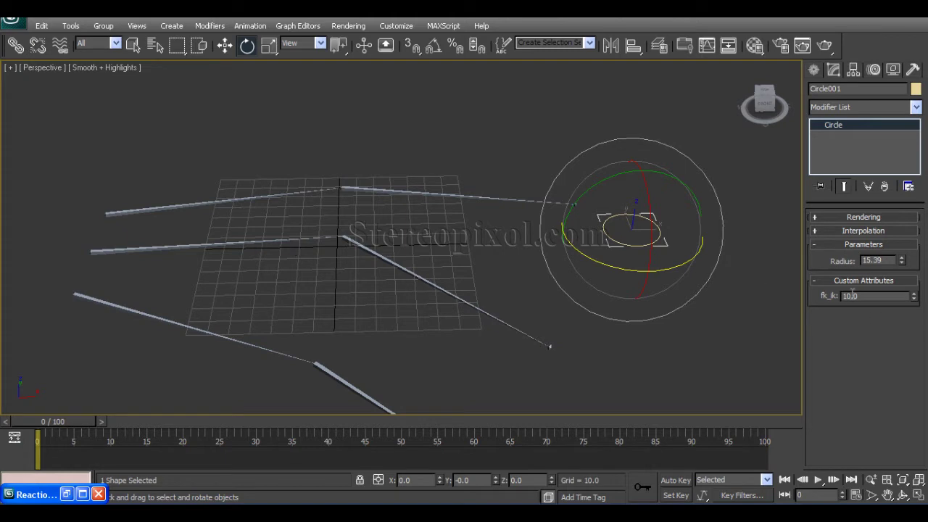
click(573, 212)
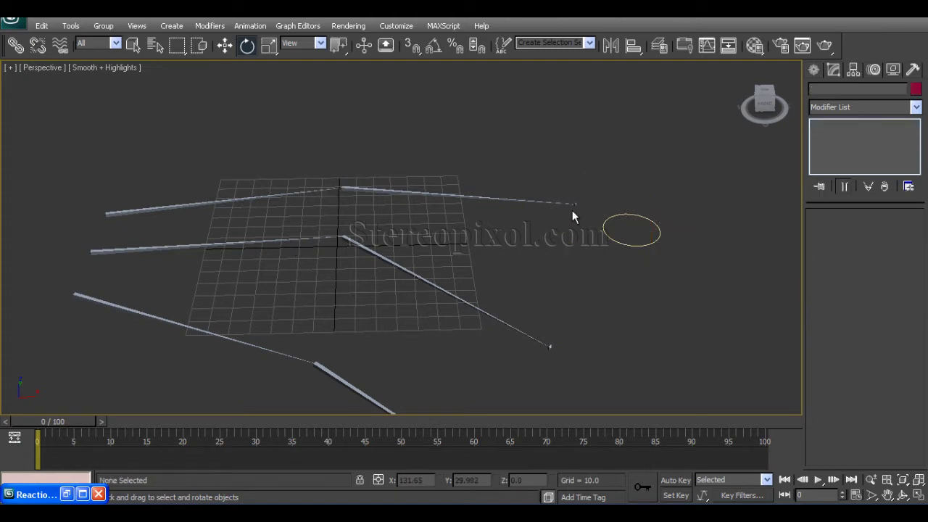
Step: Move the rear chain's IK goal about -70 units along X to test the IK control, and undo the move
click(572, 204)
key(w)
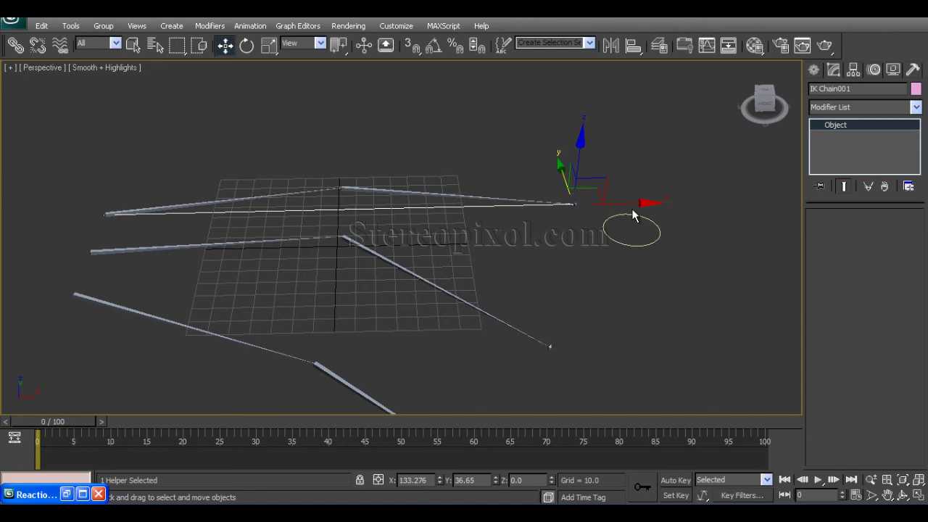
drag(632, 208, 501, 207)
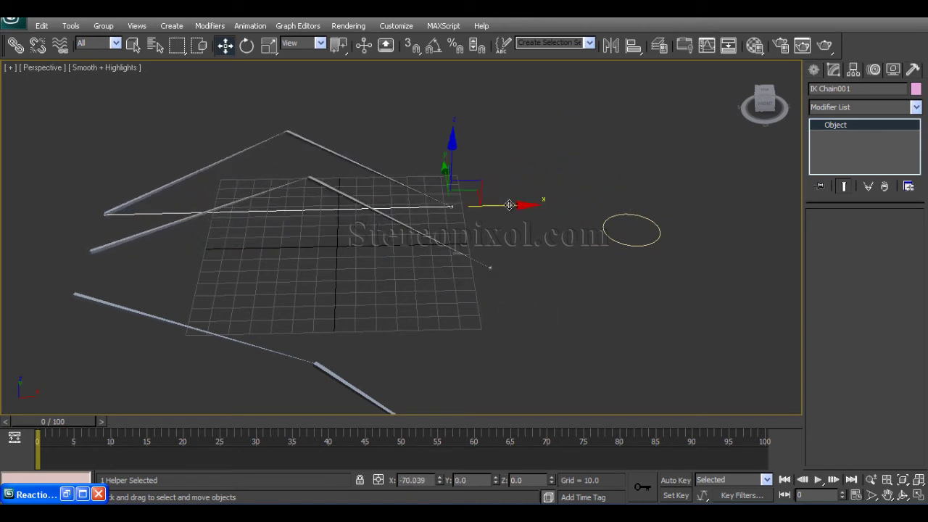
key(ctrl+z)
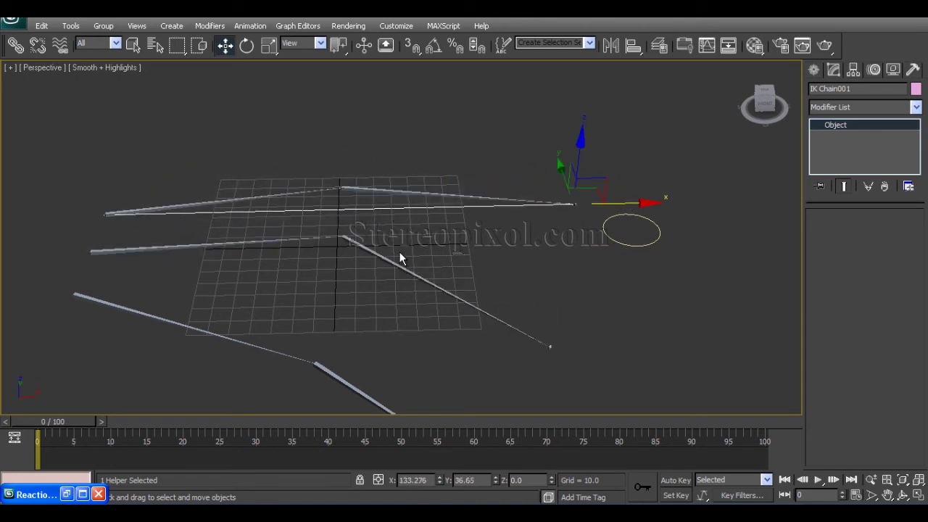
Step: Undo the FK and fk_ik test changes until all three bone chains are back in their starting pose
click(429, 288)
key(ctrl+z)
key(ctrl+z)
key(ctrl+z)
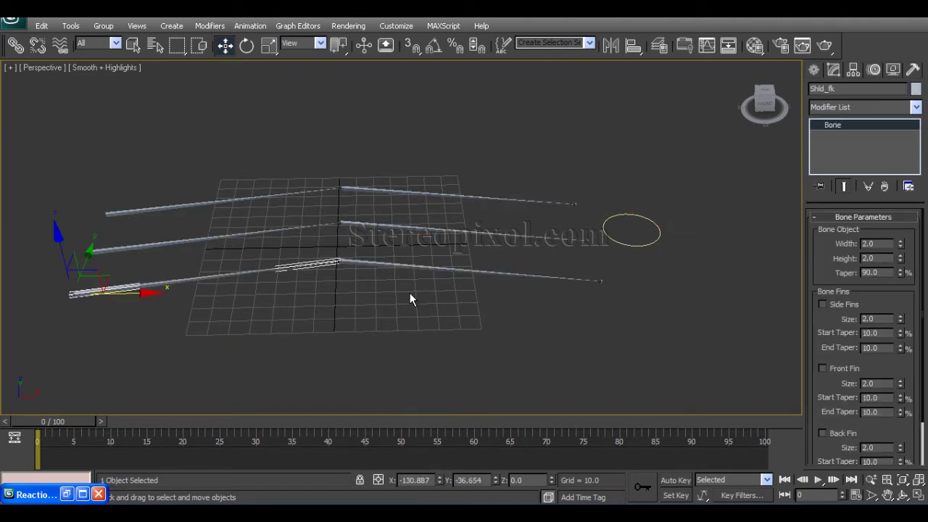
key(ctrl+z)
key(ctrl+z)
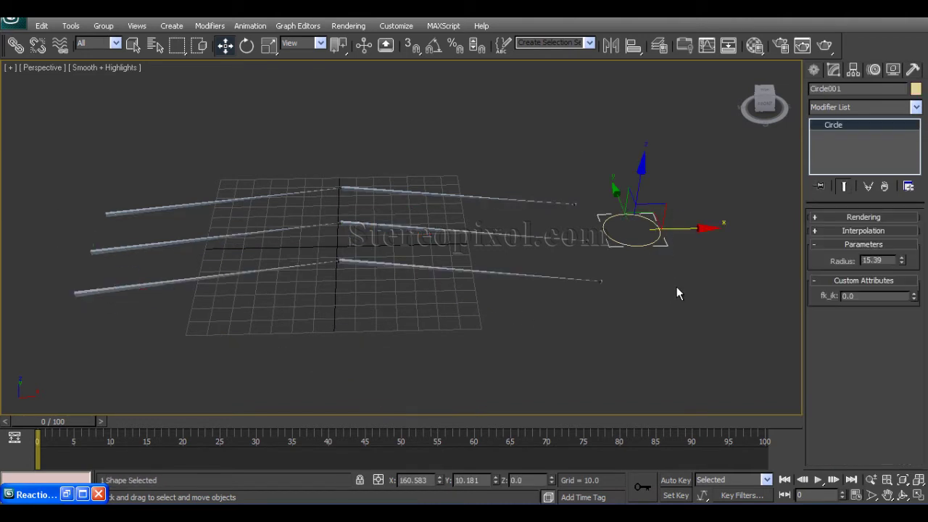
key(ctrl+z)
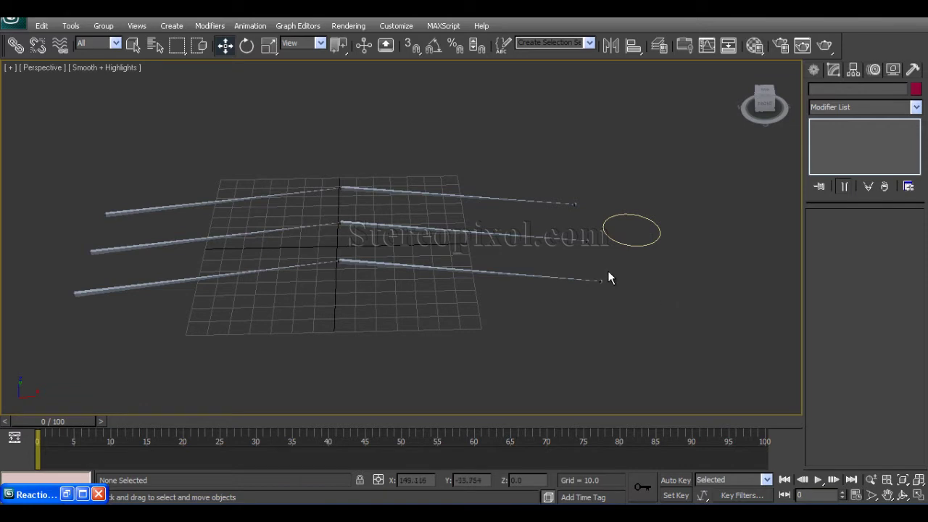
Step: Reopen the Reaction Manager with nothing selected and place it beside the control circle
click(427, 227)
click(647, 314)
click(246, 27)
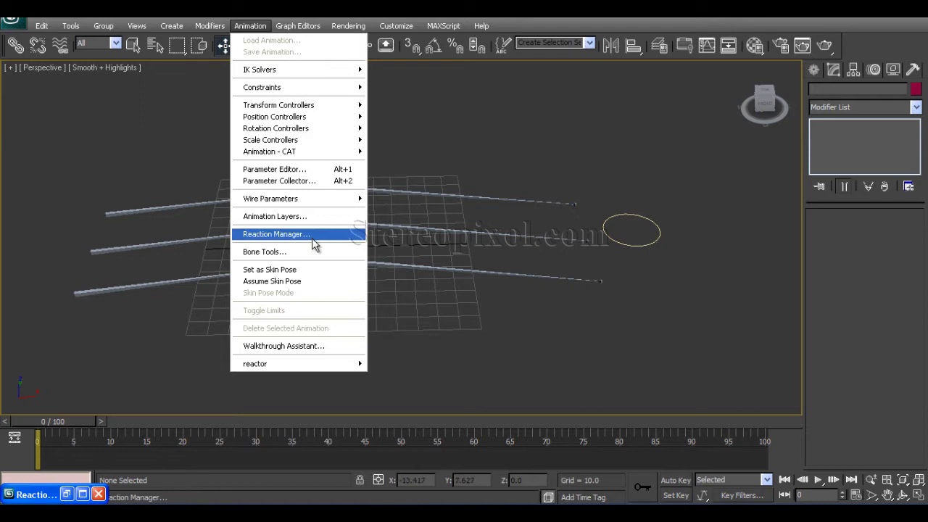
click(319, 234)
drag(304, 45, 281, 35)
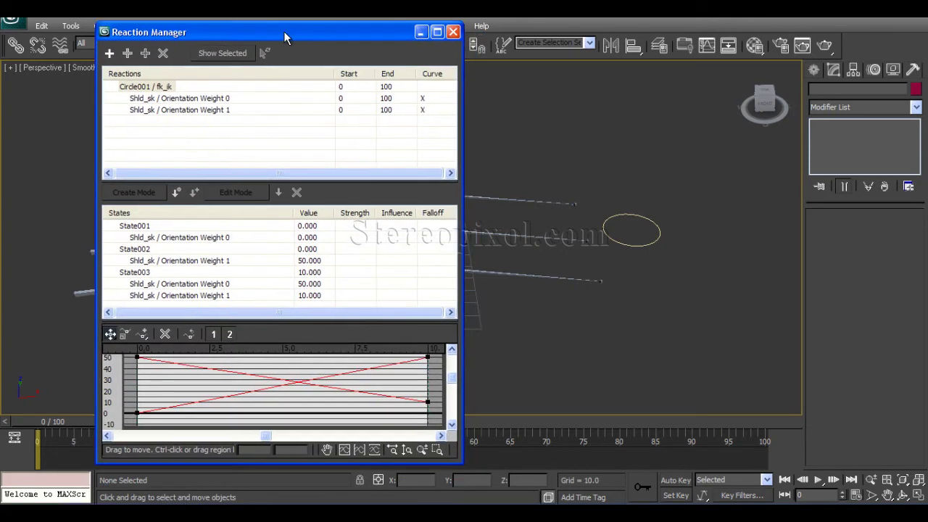
click(109, 53)
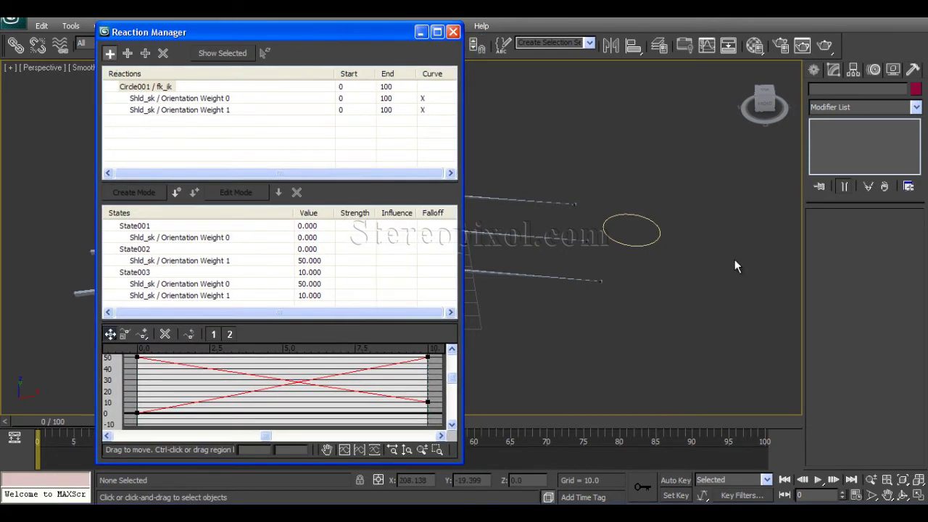
click(658, 243)
mouse_move(671, 273)
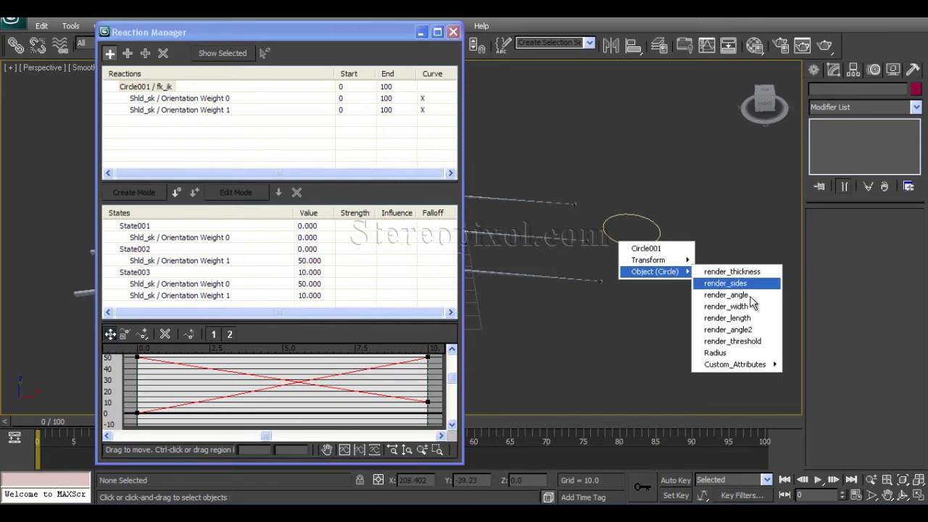
mouse_move(761, 364)
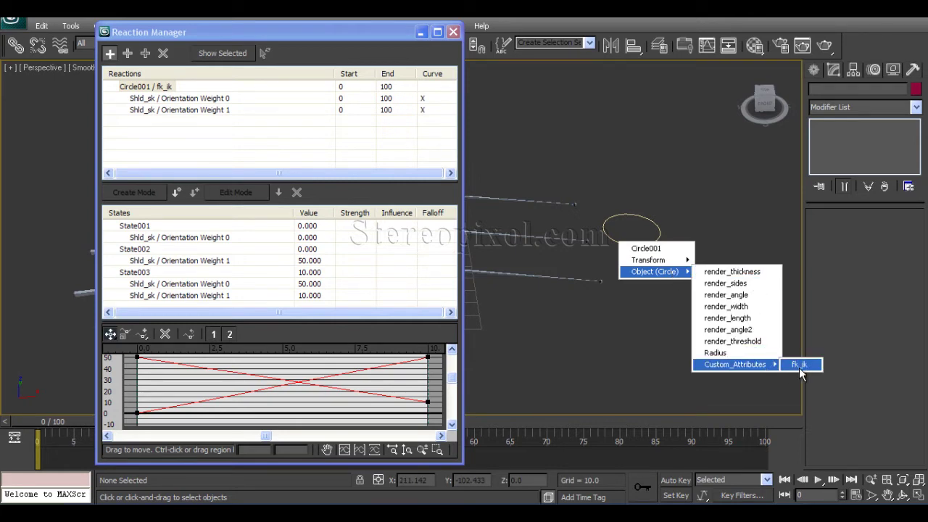
right_click(662, 150)
Step: Review the recorded states of the circle's fk_ik reaction, keeping the elbow bones and circle in view
click(145, 88)
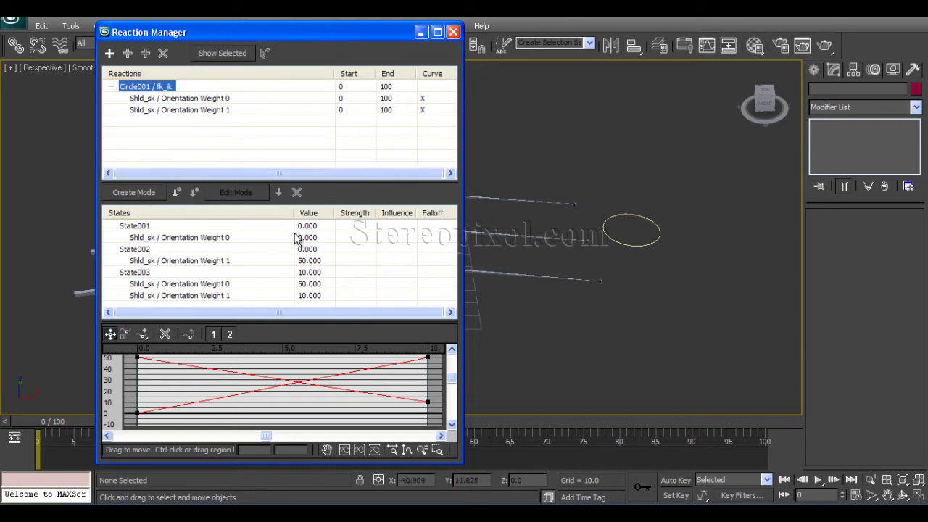
drag(338, 36, 689, 162)
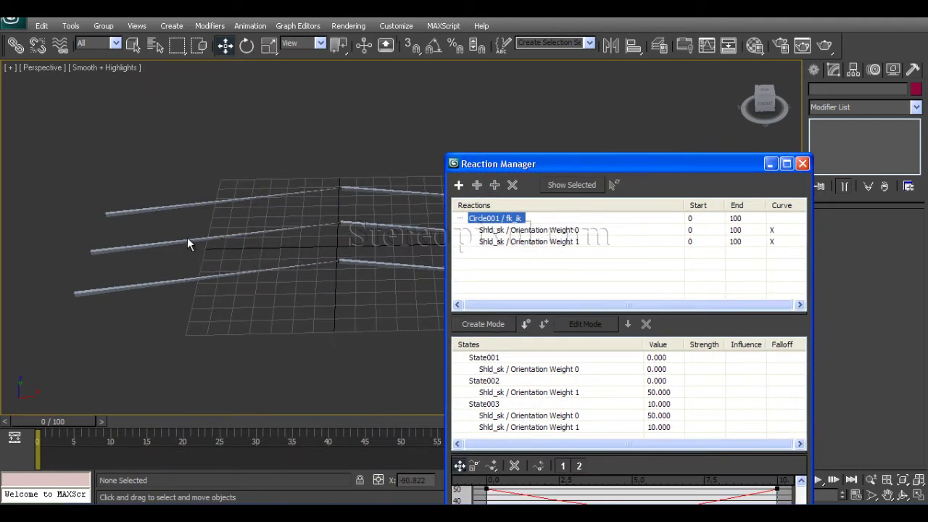
drag(570, 162, 141, 44)
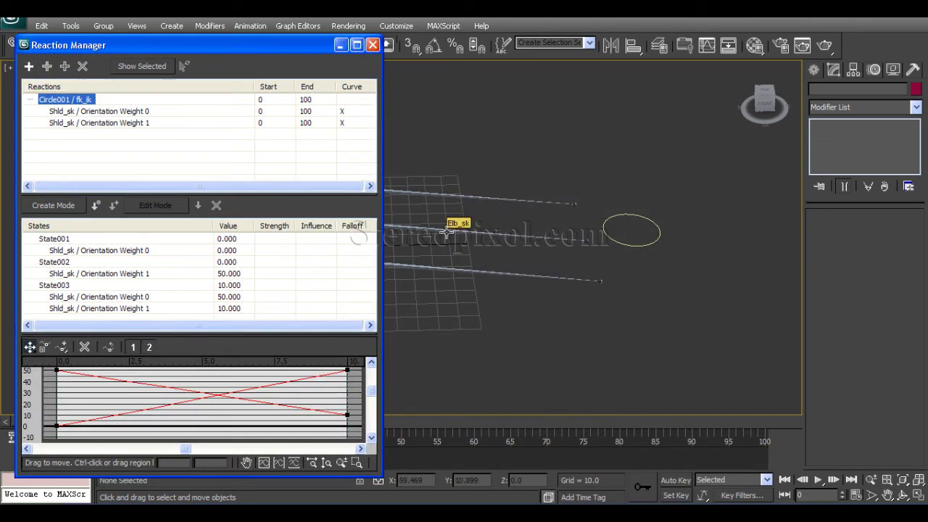
drag(229, 52, 271, 54)
click(179, 151)
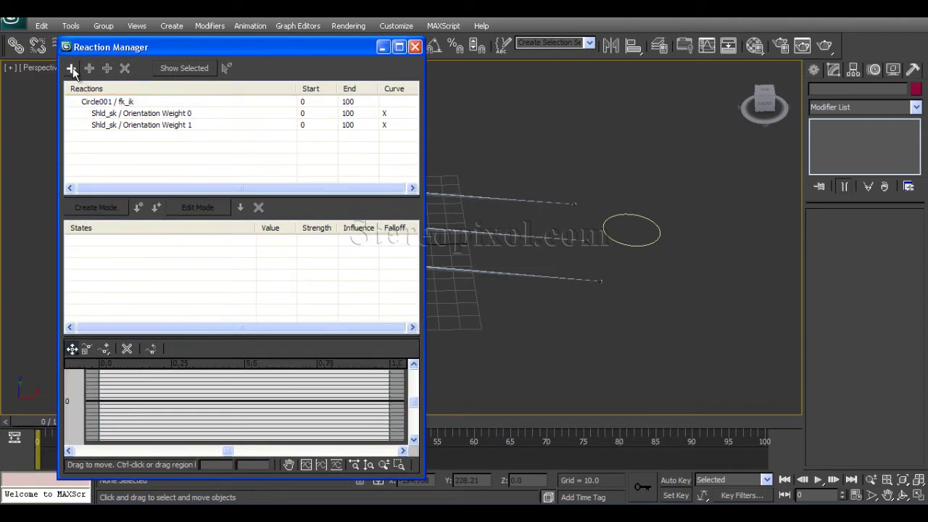
click(113, 104)
click(137, 154)
Step: Try to add the control circle's fk_ik custom attribute as another reaction master
click(72, 69)
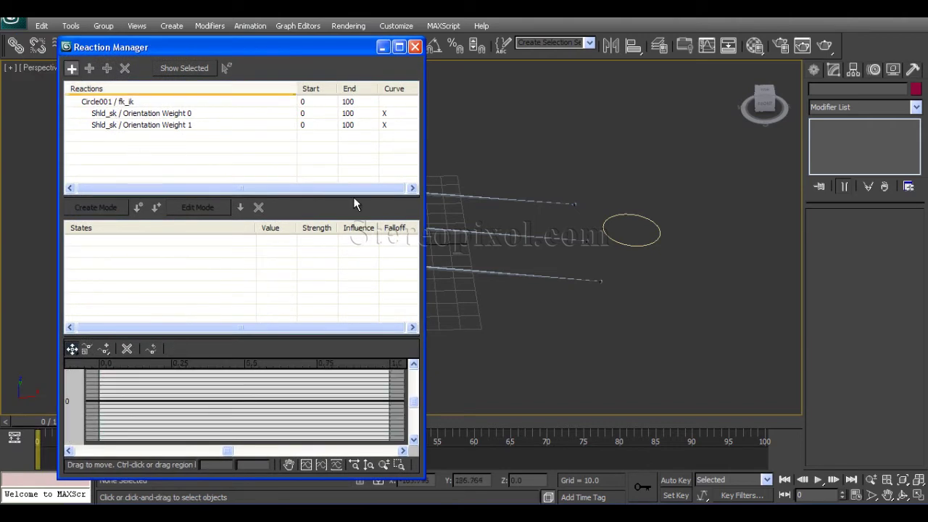
click(636, 215)
mouse_move(658, 246)
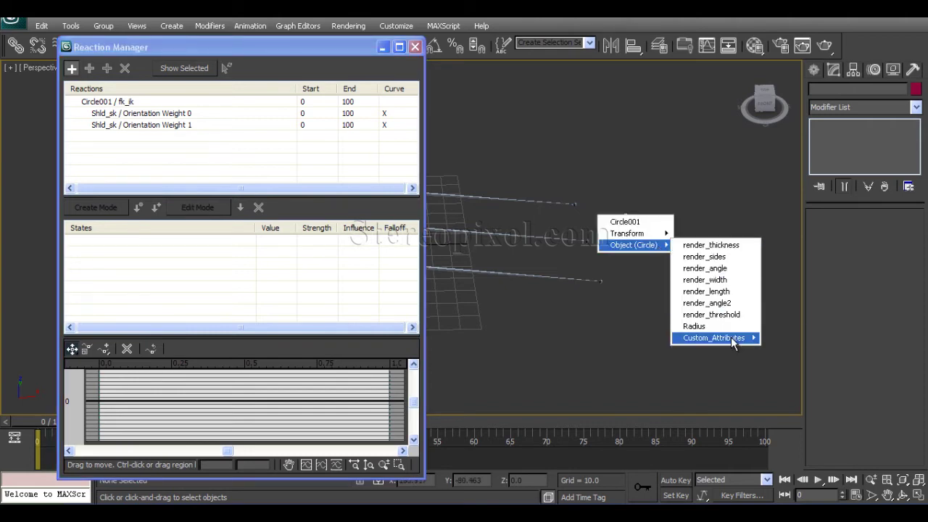
mouse_move(734, 342)
click(779, 338)
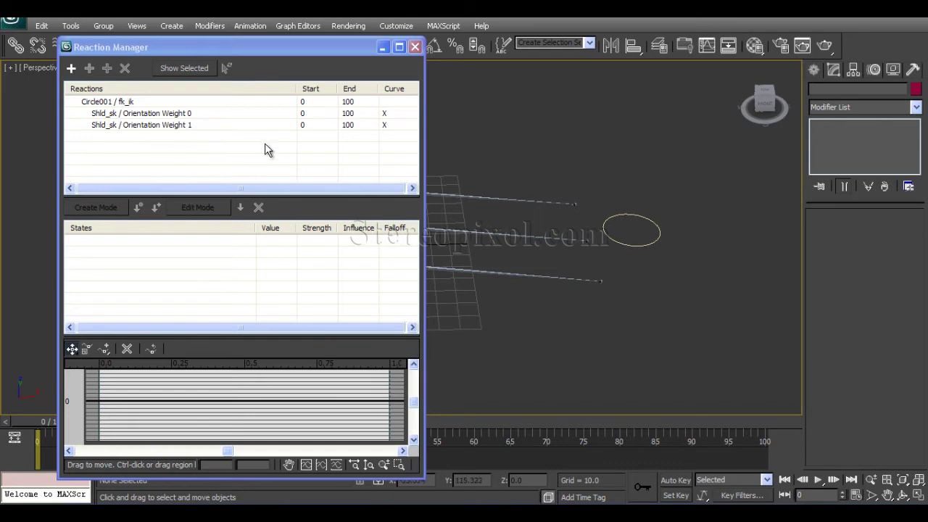
Step: Select the control circle and retry adding its fk_ik attribute as a reaction master
click(551, 238)
click(649, 185)
click(657, 239)
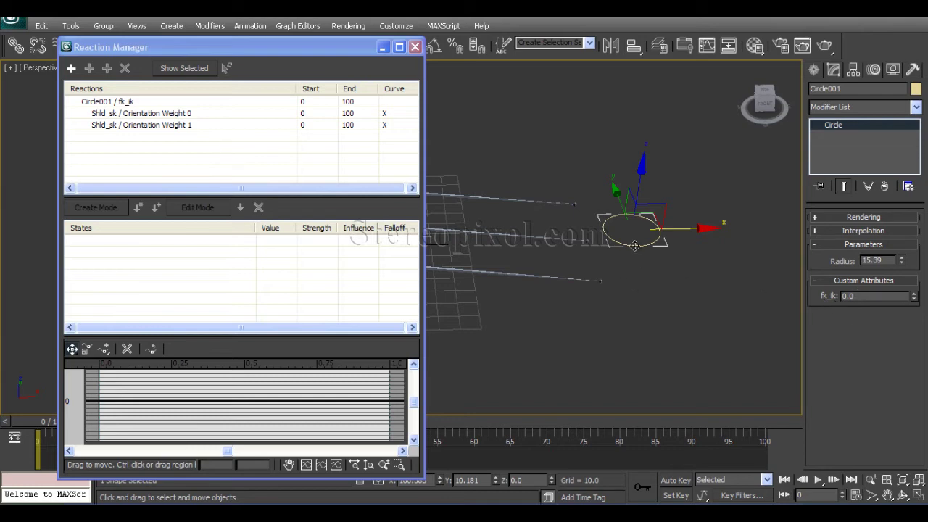
click(71, 68)
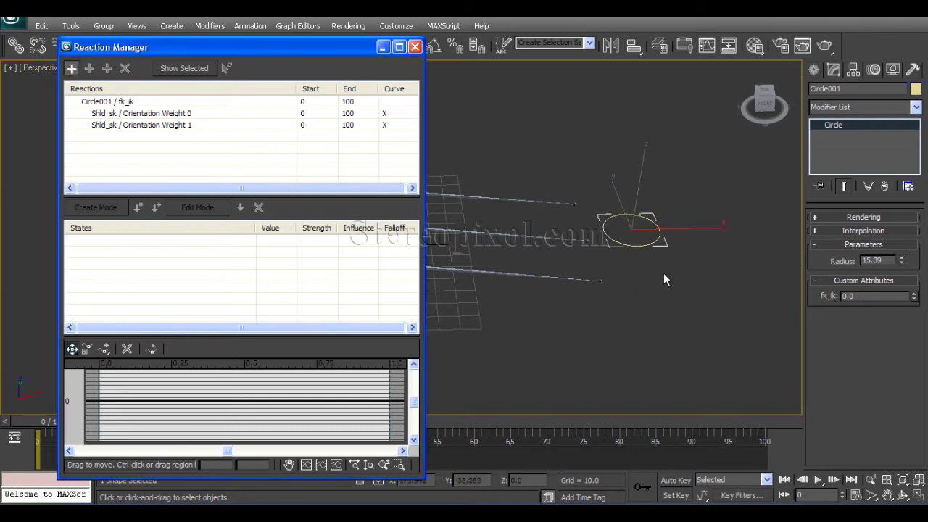
click(604, 246)
mouse_move(656, 275)
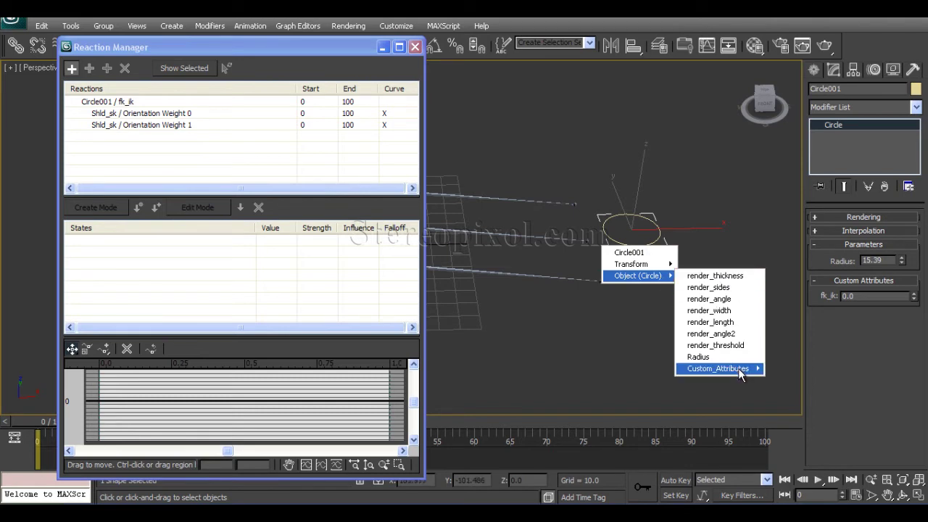
click(782, 369)
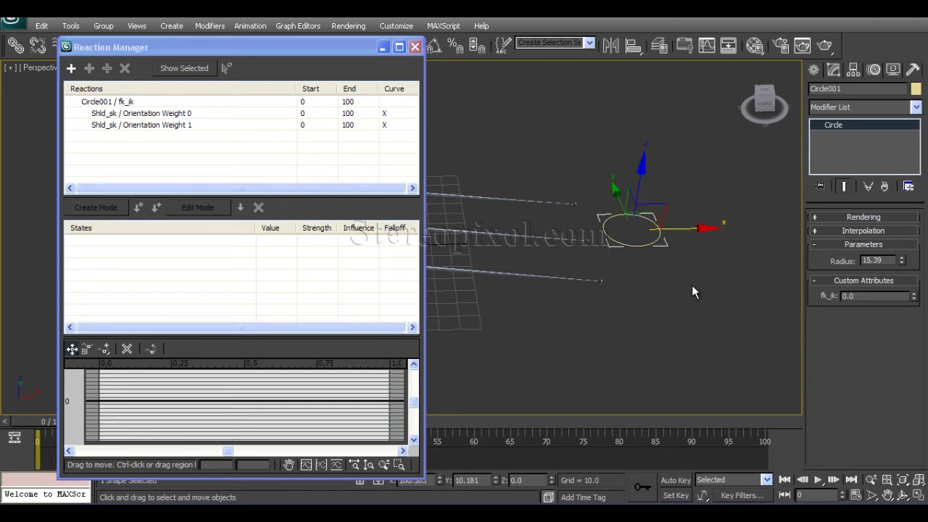
Step: Add the Elb_sk bone's Orientation Weight 0 as a slave of the existing Circle001 / fk_ik reaction
click(367, 185)
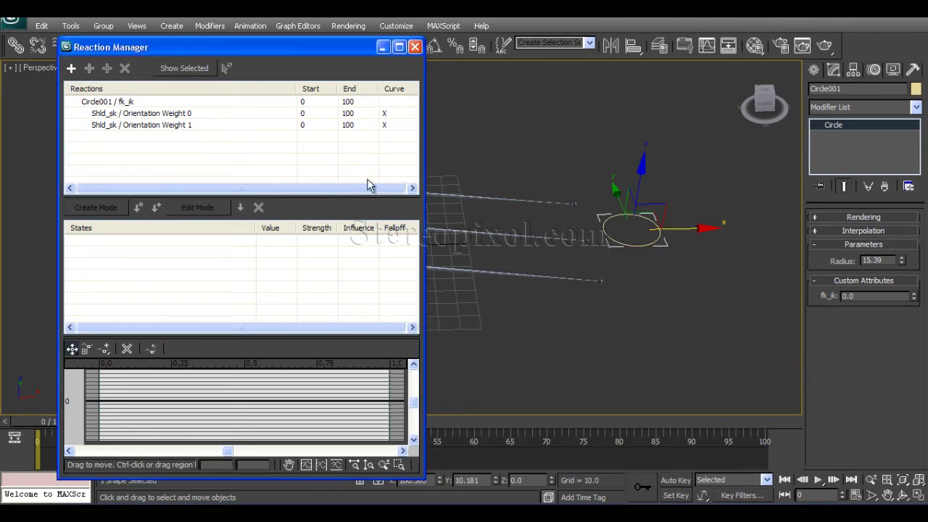
click(113, 102)
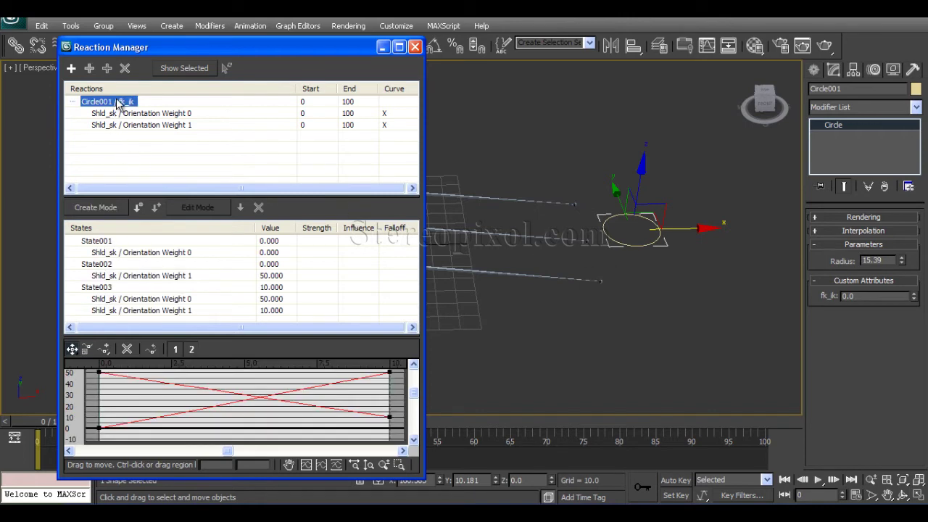
click(89, 68)
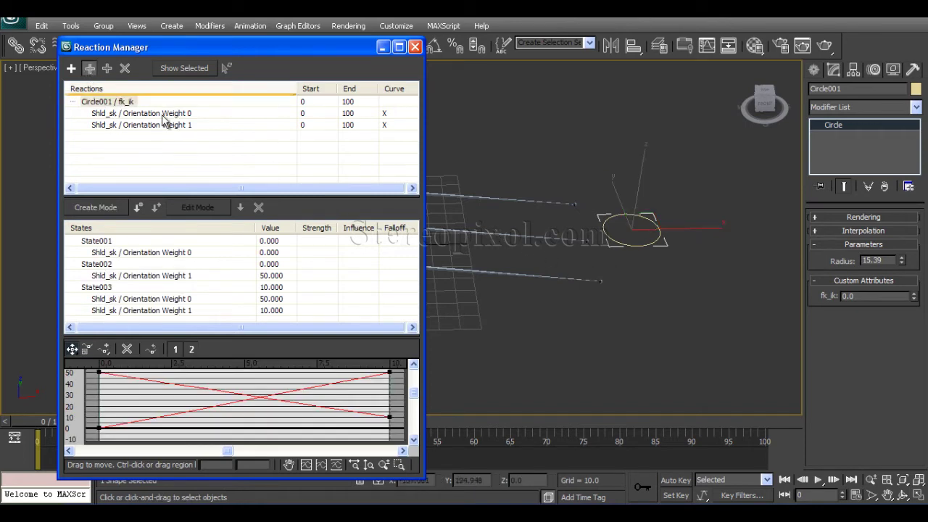
click(509, 232)
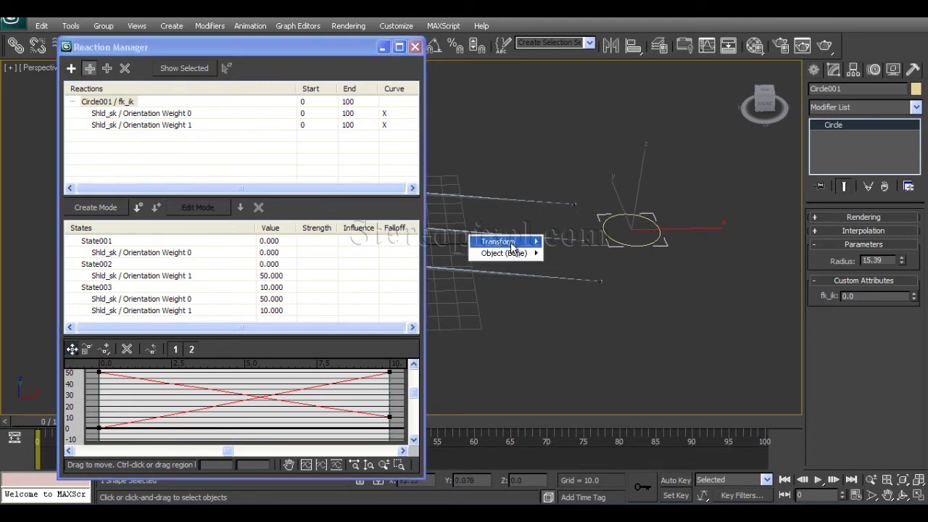
mouse_move(510, 243)
mouse_move(573, 253)
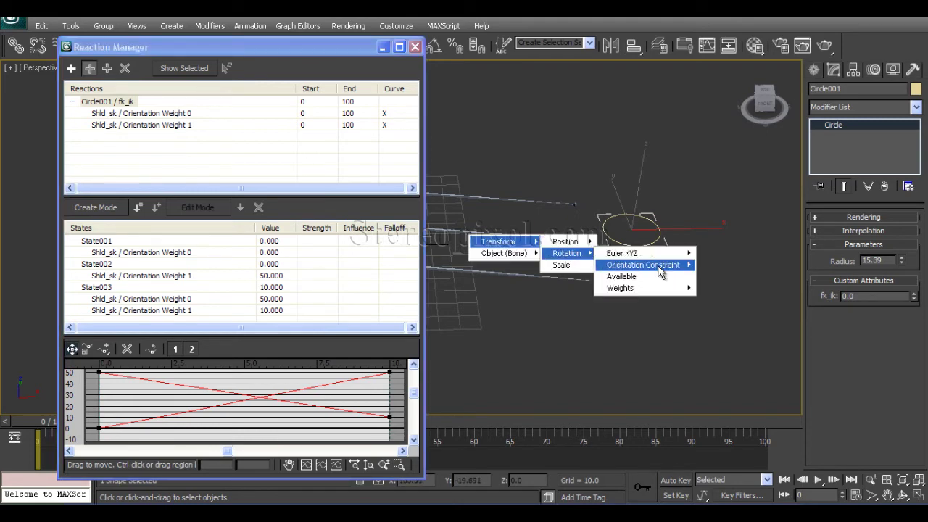
mouse_move(663, 267)
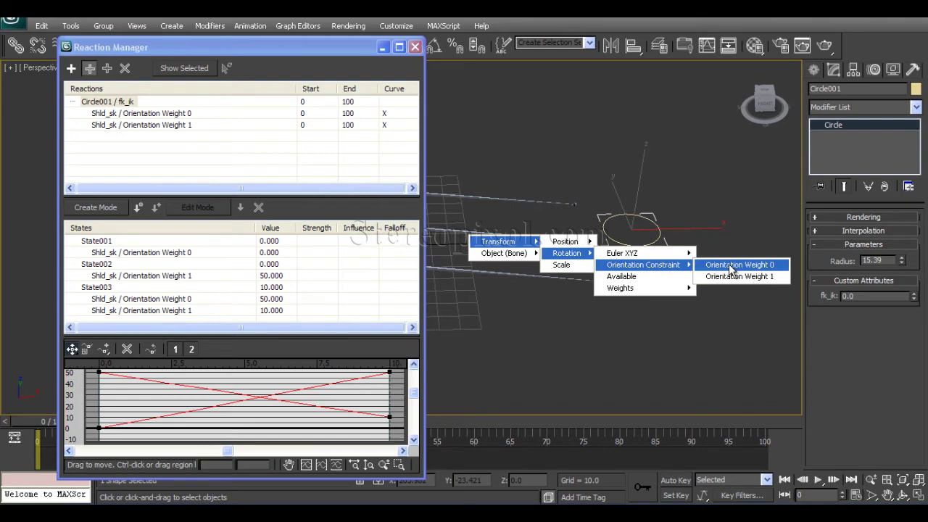
click(730, 265)
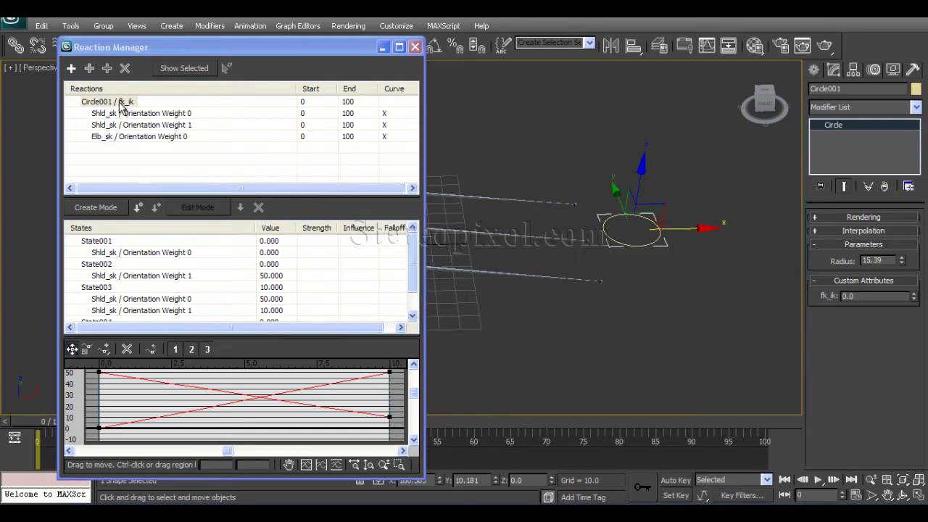
Step: Add the Elb_sk bone's Orientation Weight 1 as another slave of the Circle001 / fk_ik reaction
click(89, 68)
click(490, 221)
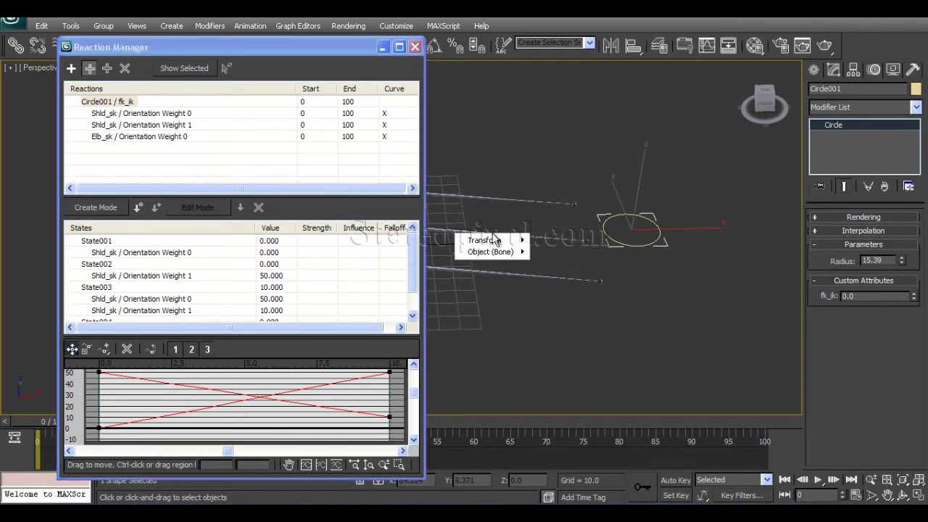
mouse_move(500, 240)
mouse_move(562, 252)
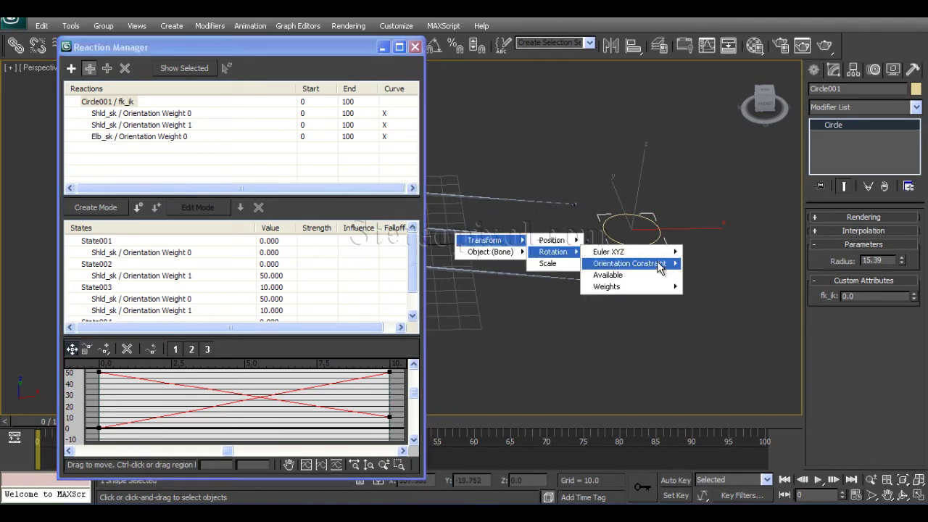
mouse_move(660, 265)
click(717, 274)
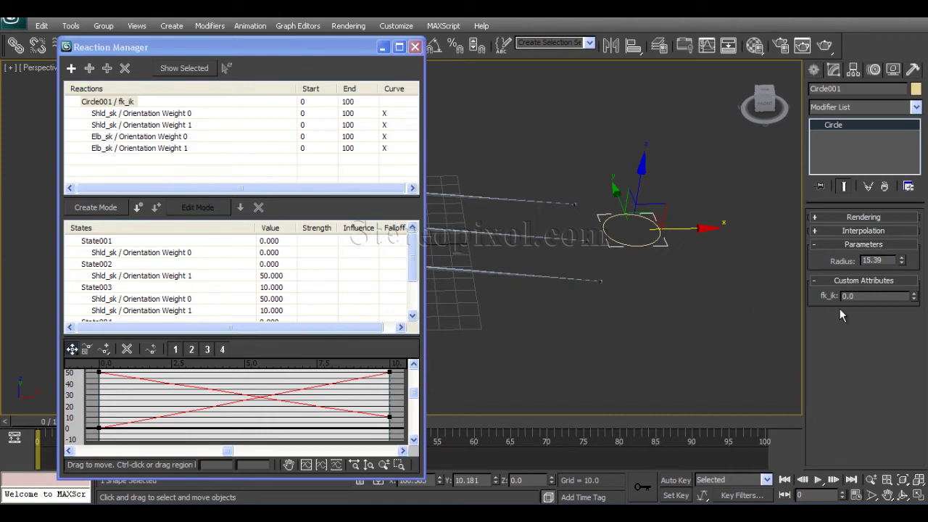
Step: Set the circle's fk_ik attribute to 10 as a trial and return it to 0
drag(862, 296, 809, 296)
text(10)
key(Return)
text(0)
key(Return)
Step: Set the control circle's fk_ik attribute to 10 with the reaction's Create Mode on
drag(204, 50, 246, 29)
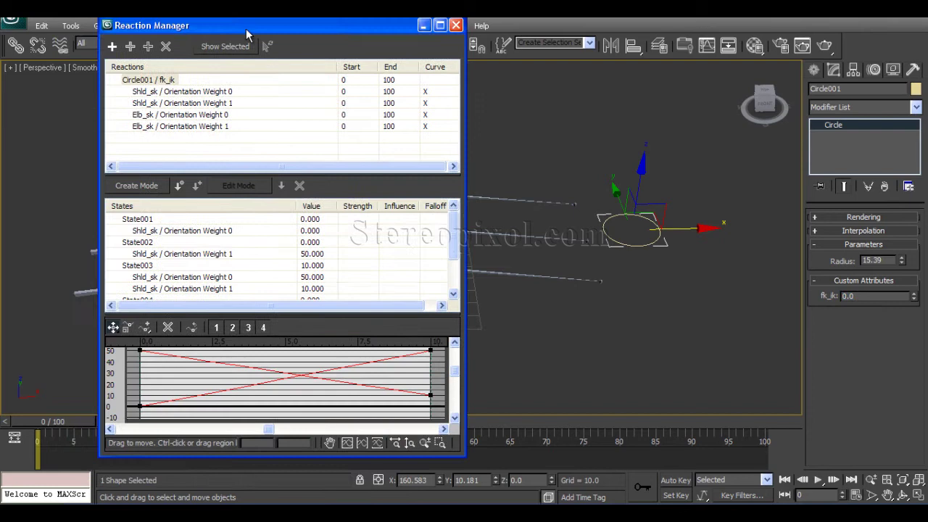
click(849, 296)
text(10)
key(Return)
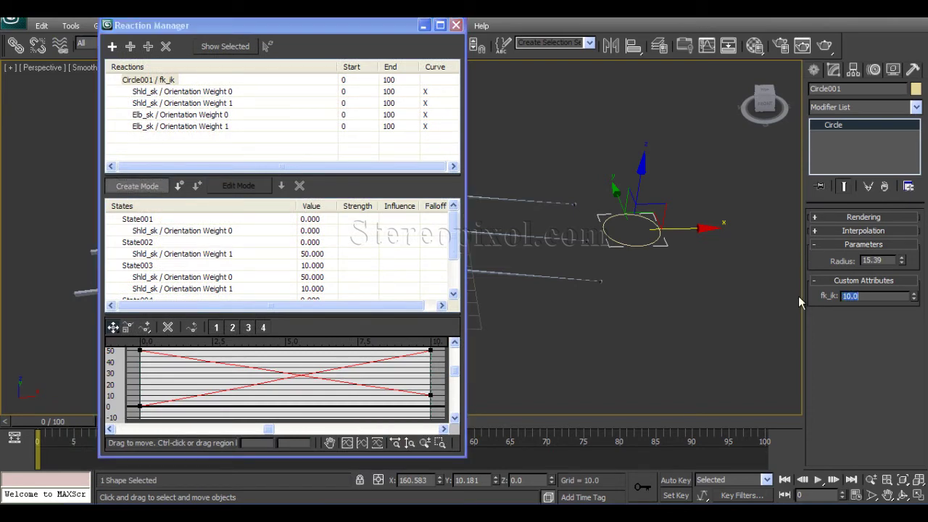
Step: On the Elb_sk bone's orientation constraint, set the Elb_ik target weight to 50 and the Elb_fk target weight to 0
click(487, 233)
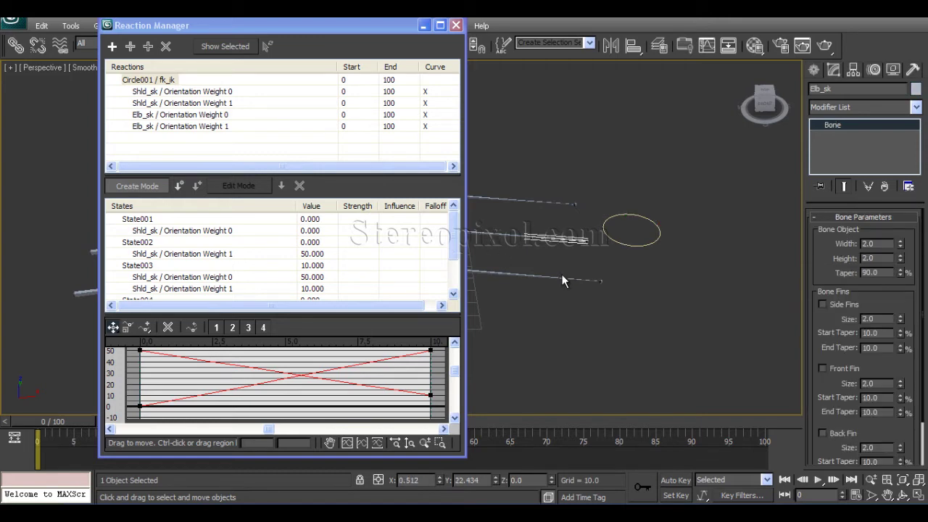
click(874, 70)
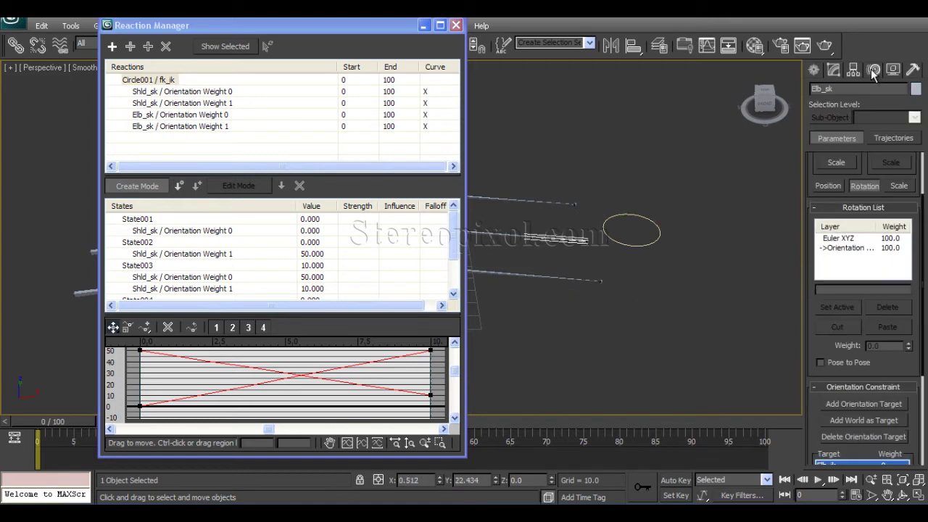
click(847, 248)
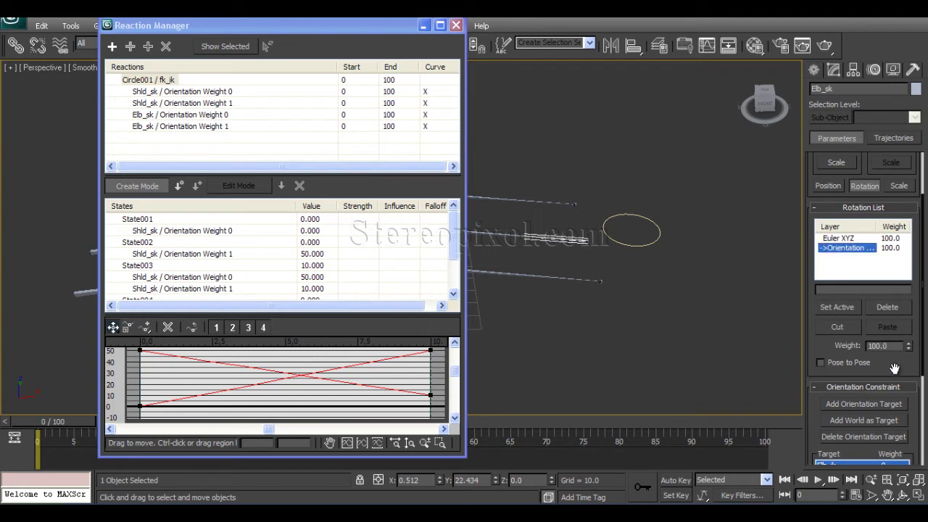
scroll(847, 366, down, 5)
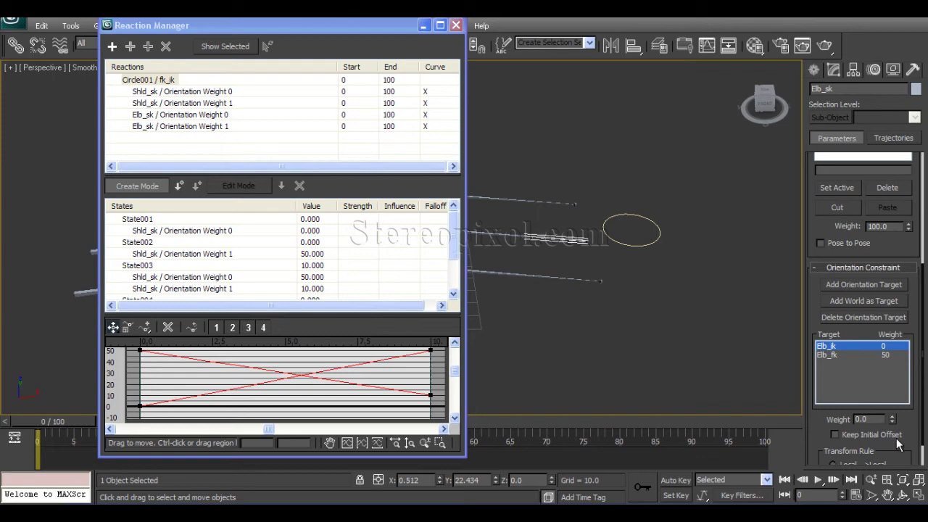
text(50)
key(Return)
click(841, 355)
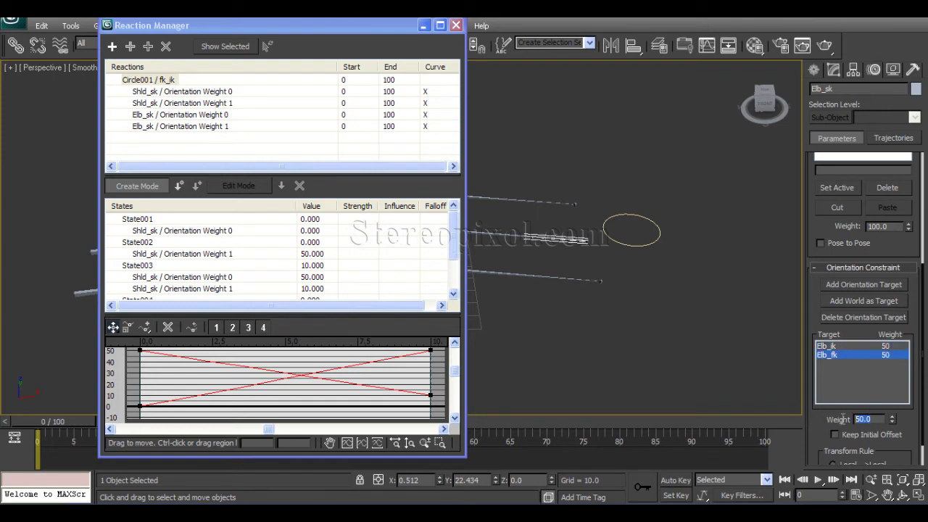
text(0)
key(Return)
Step: Create the reaction state from these values, leave Create Mode and close the Reaction Manager
click(180, 187)
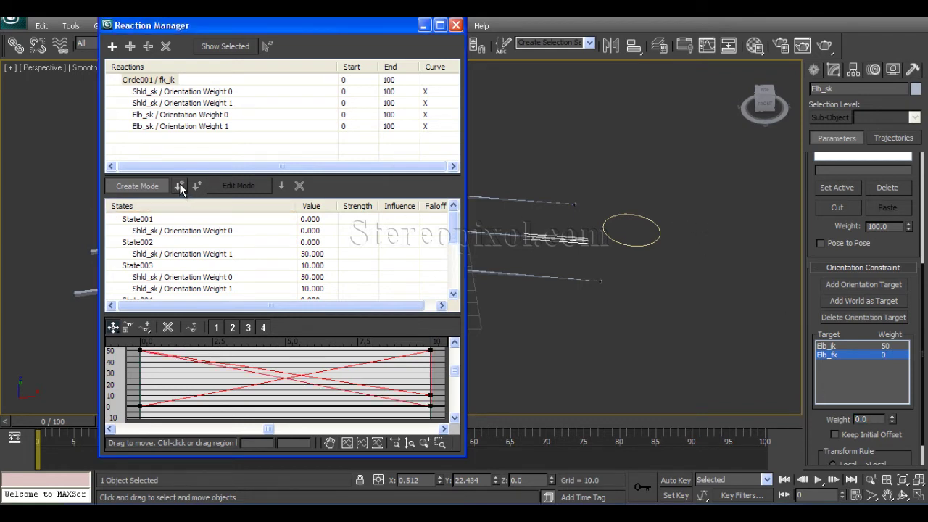
click(139, 187)
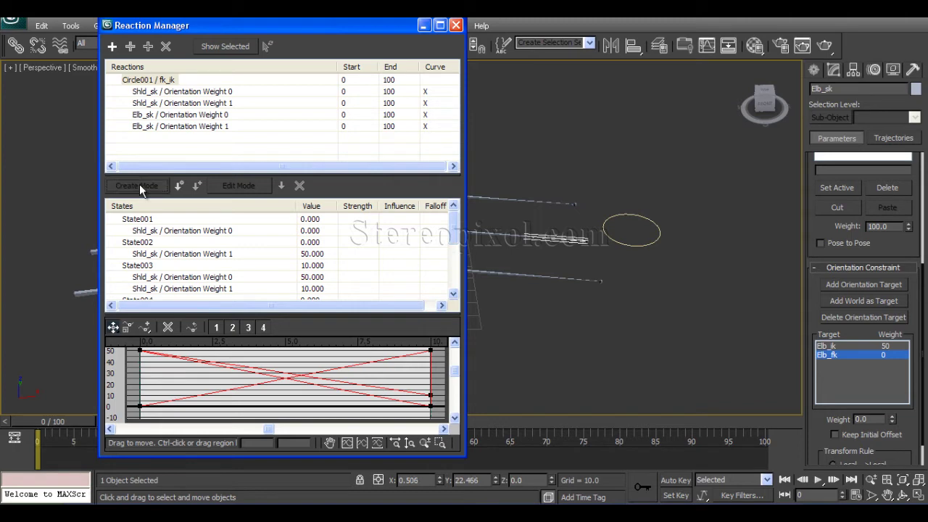
click(455, 26)
Step: Try rotating the Shld_fk bone as a test of the switch with the circle's fk_ik at 10
click(642, 247)
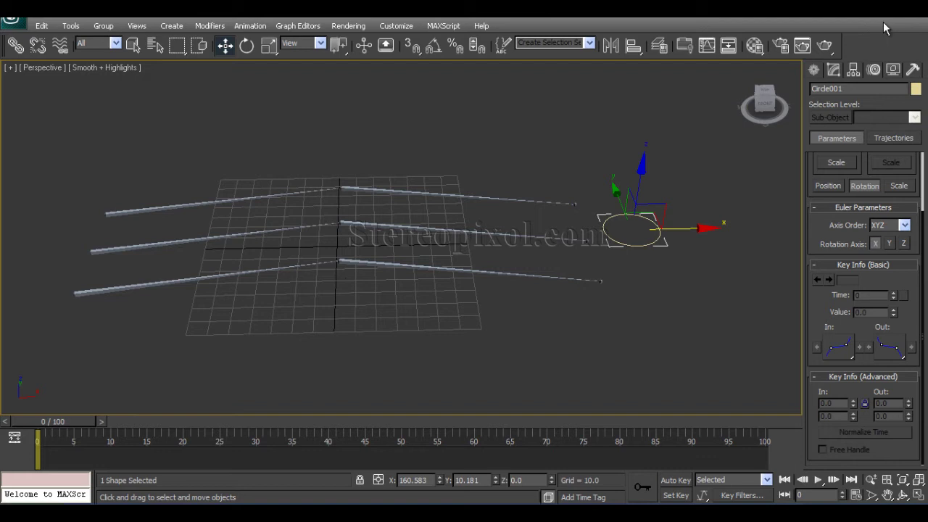
click(835, 71)
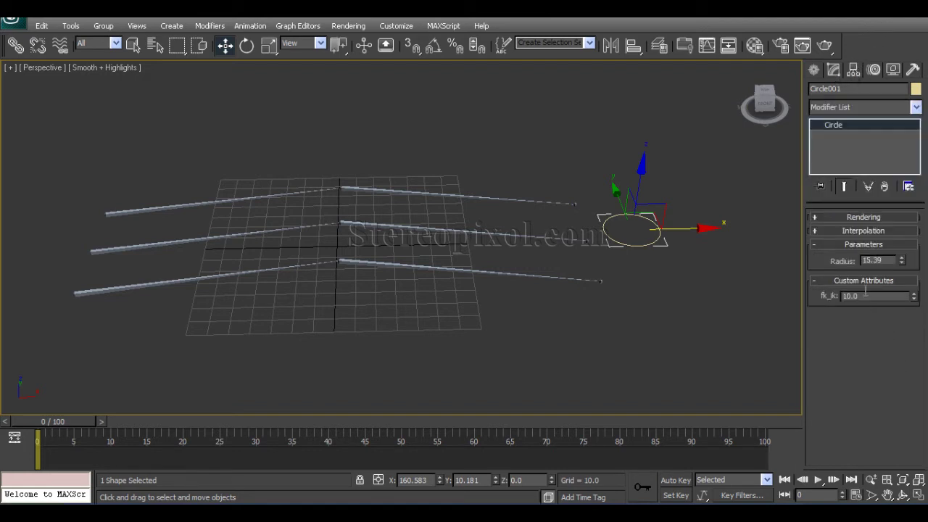
click(853, 246)
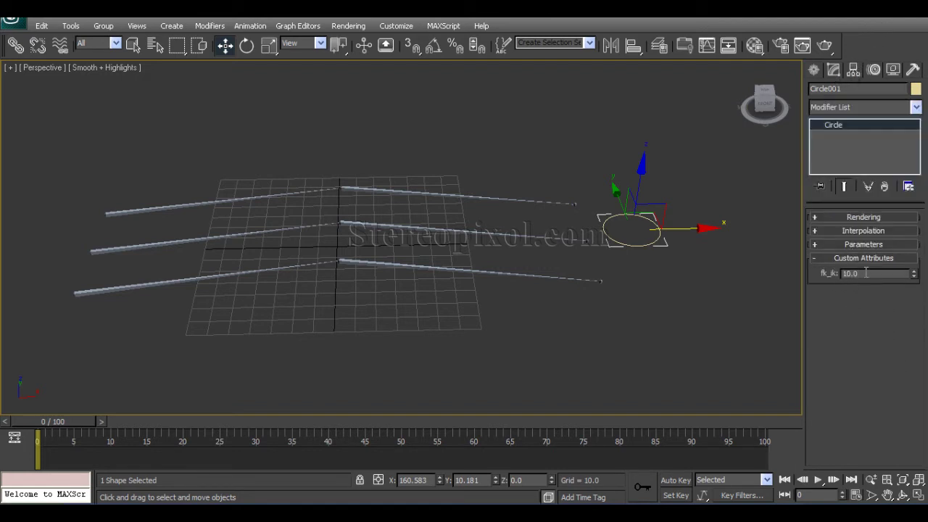
drag(866, 273, 813, 271)
click(208, 276)
key(e)
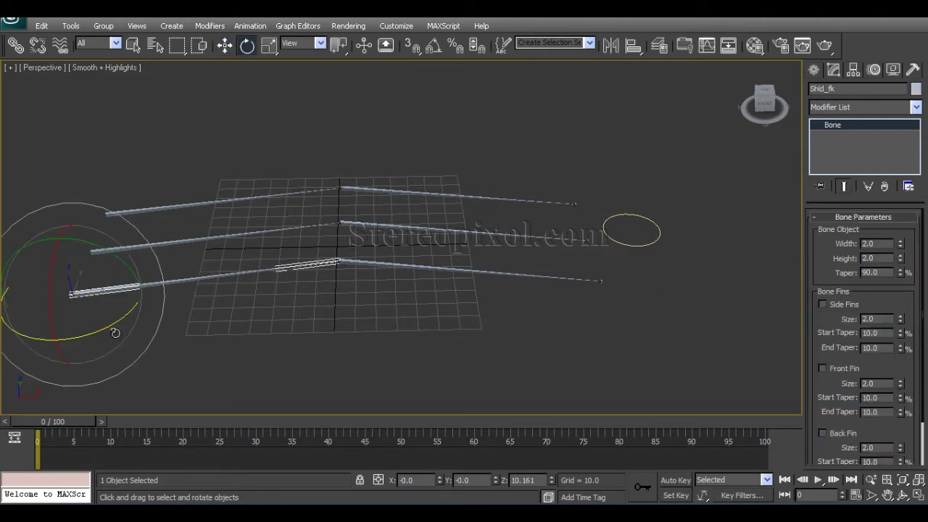
drag(117, 320, 101, 334)
drag(326, 253, 428, 267)
click(434, 229)
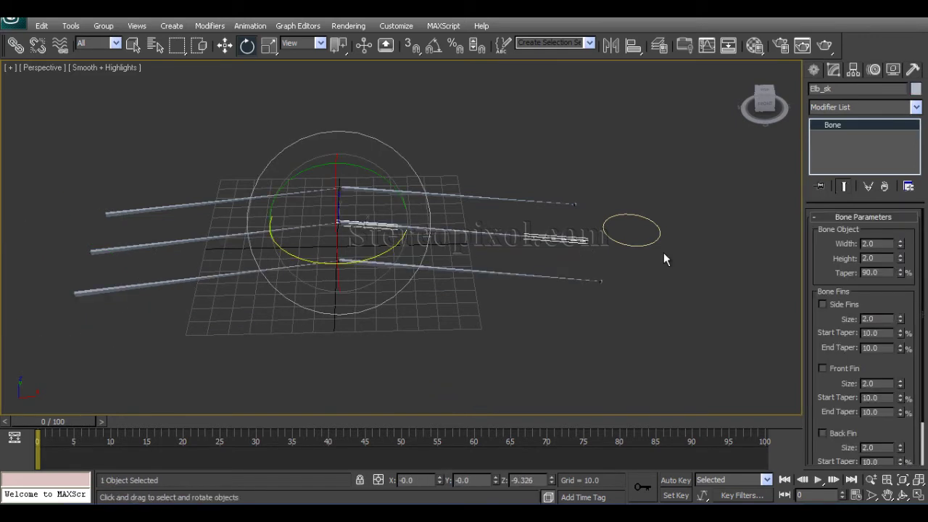
Step: Reset the circle's fk_ik attribute to 0 and test-rotate the Shld_fk bone about -30° around Z
click(647, 244)
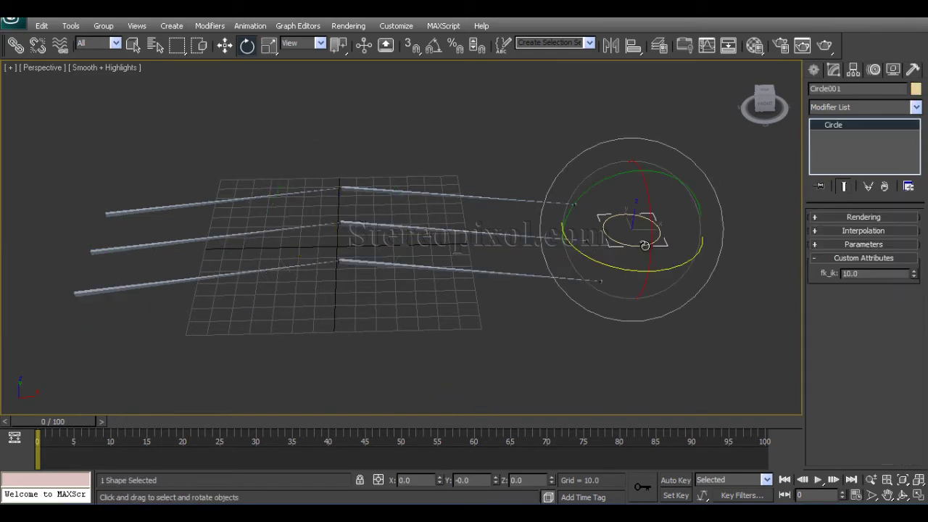
right_click(914, 275)
click(224, 281)
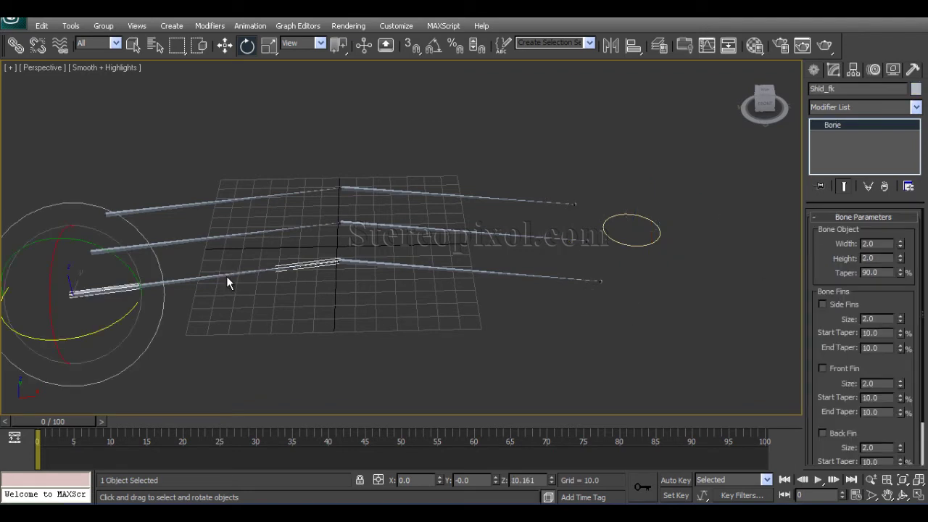
drag(101, 326, 63, 323)
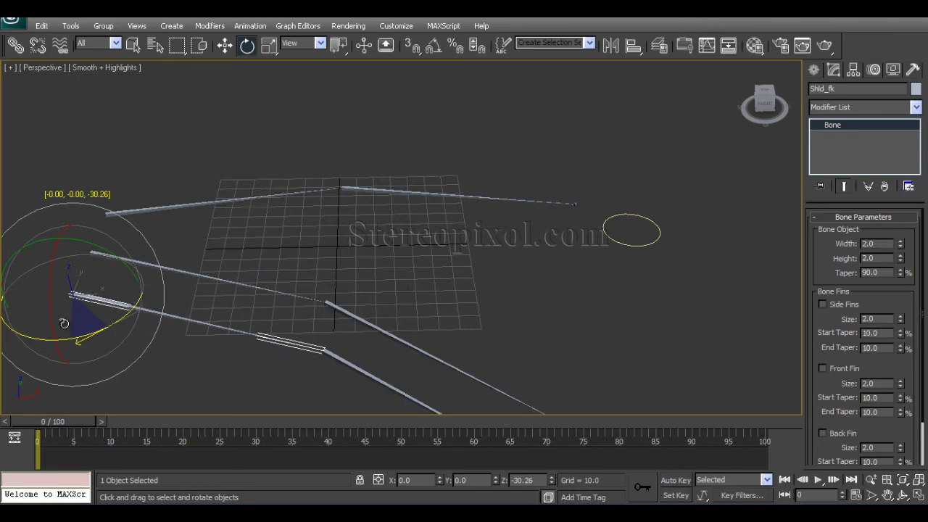
middle_drag(228, 283, 234, 249)
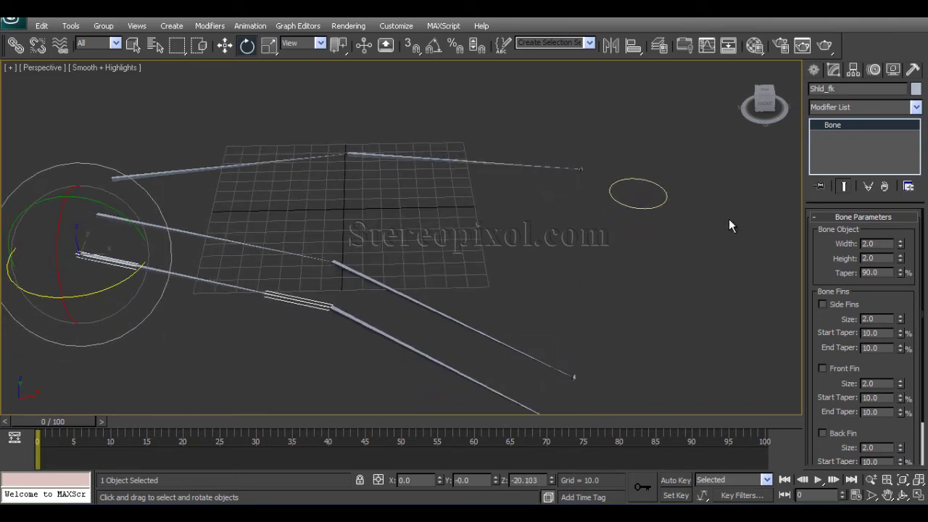
Step: Try further rotations of the FK shoulder and elbow bones, and undo all the test rotations
click(633, 180)
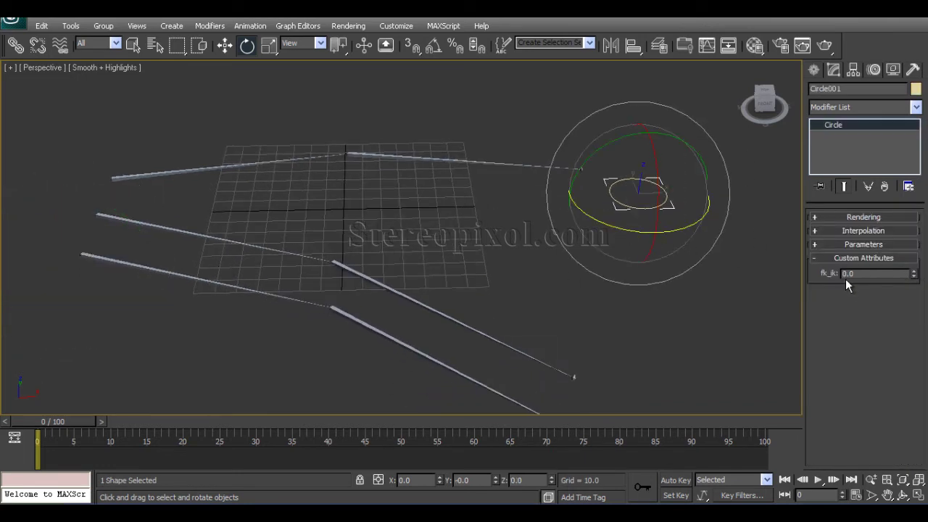
click(147, 262)
drag(117, 285, 135, 266)
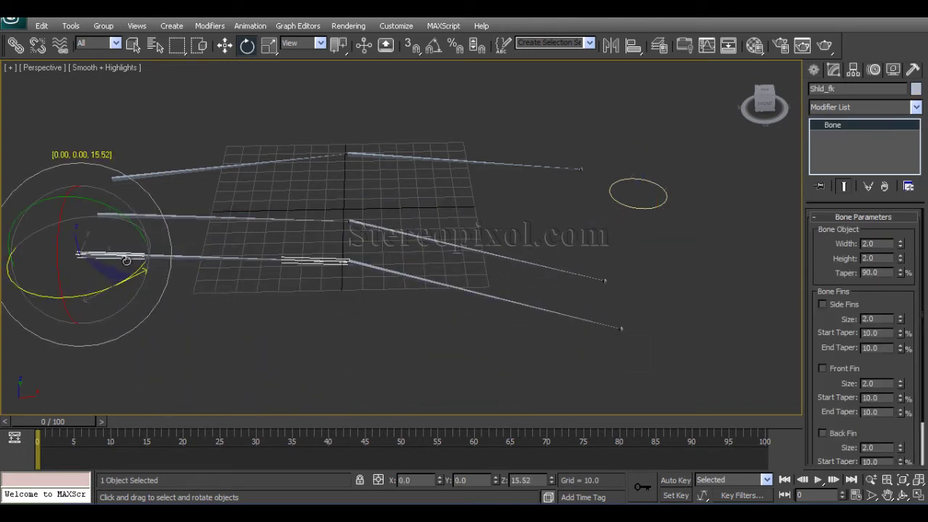
click(389, 271)
drag(387, 302, 372, 295)
key(ctrl+z)
key(ctrl+z)
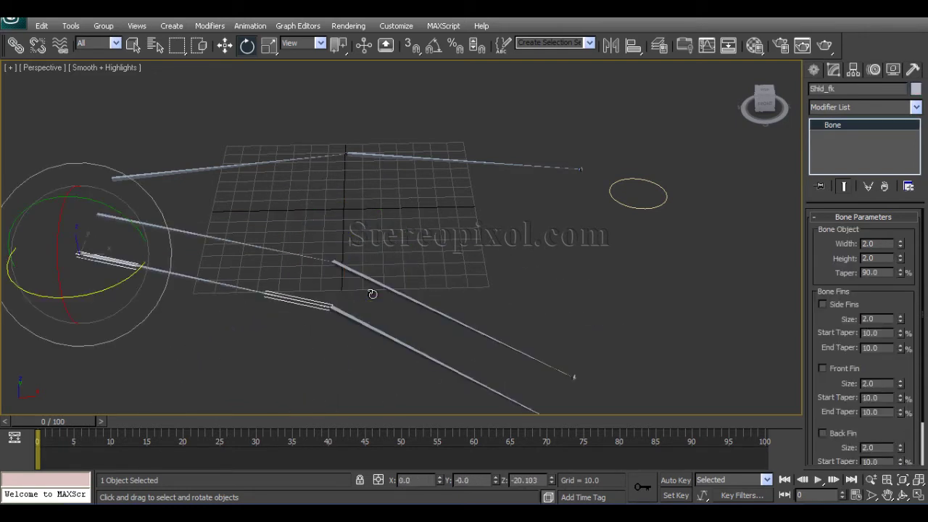
key(ctrl+z)
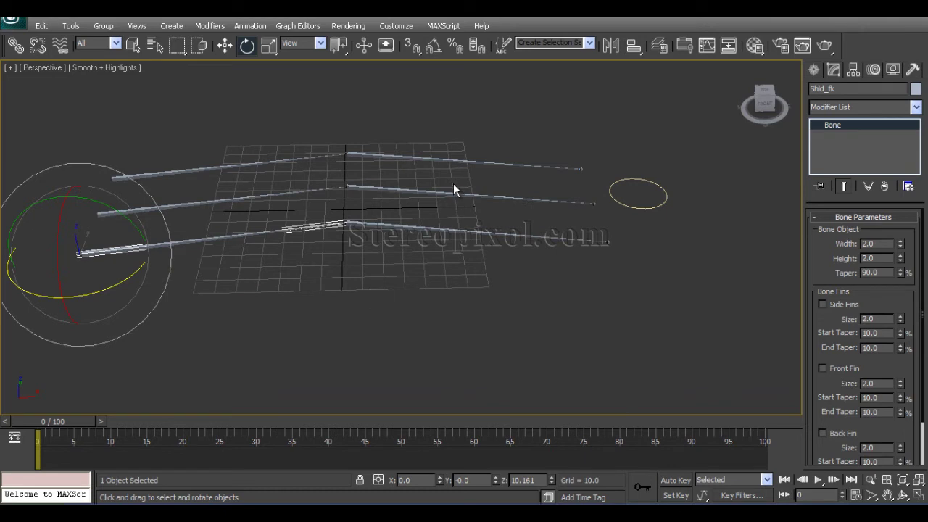
Step: Move the IK Chain001 handle inward along X as a trial with fk_ik at 0, and undo the move
click(578, 169)
key(w)
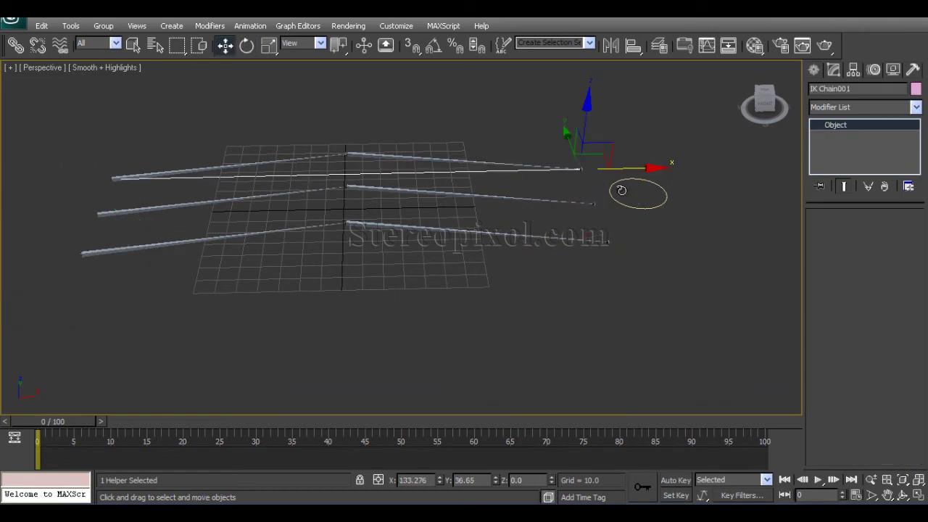
drag(656, 174, 468, 172)
click(479, 181)
key(ctrl+z)
click(666, 192)
key(ctrl+z)
key(ctrl+z)
Step: Select the control circle and set its fk_ik attribute to 10
click(647, 206)
drag(872, 272, 797, 272)
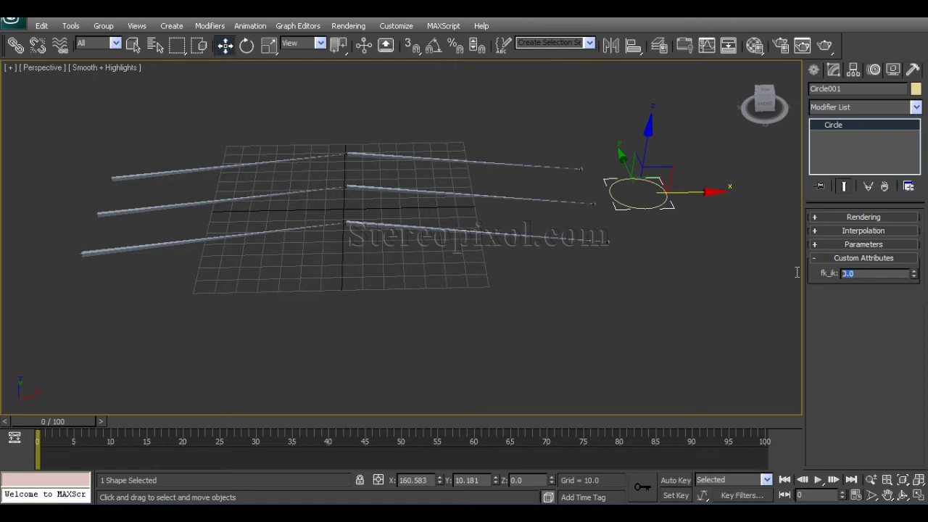
text(10)
key(Return)
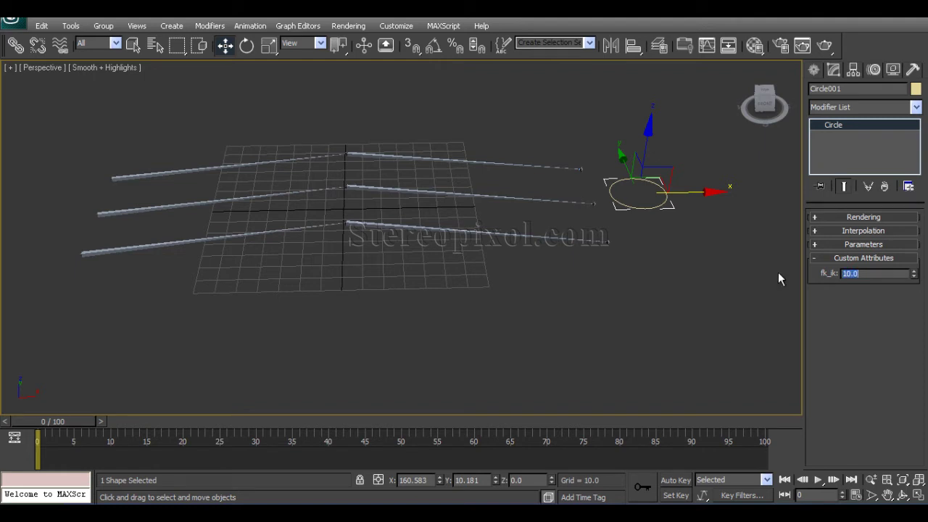
Step: With fk_ik at 10, test-move the IK Chain001 handle inward along X and try rotating the Shld_fk bone
click(580, 172)
drag(629, 169, 449, 167)
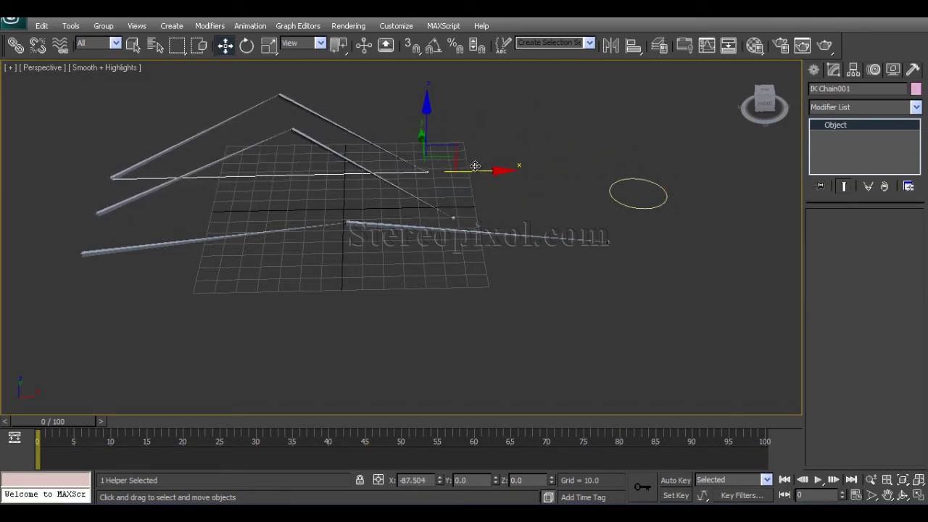
click(174, 250)
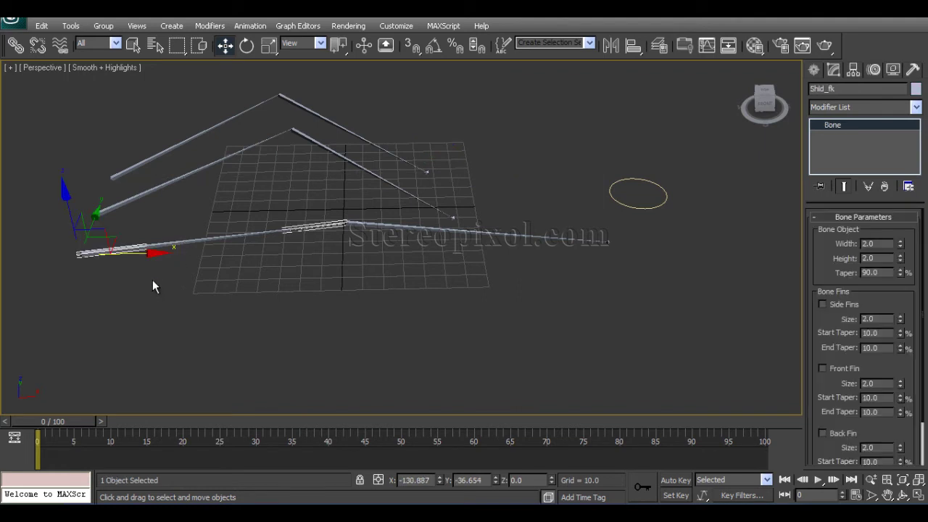
key(e)
drag(124, 276, 78, 286)
Step: Check the Shld_sk bone's orientation target weights against the control circle's fk_ik value
click(168, 180)
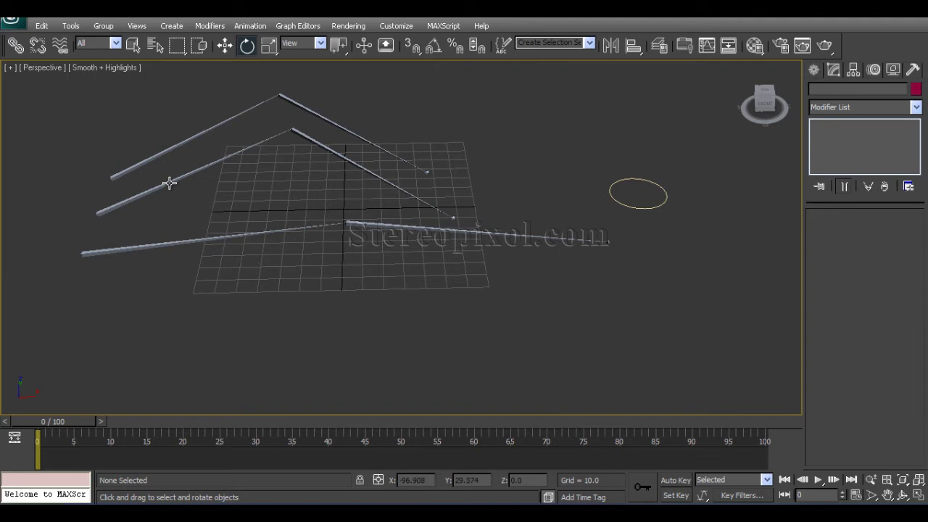
click(168, 181)
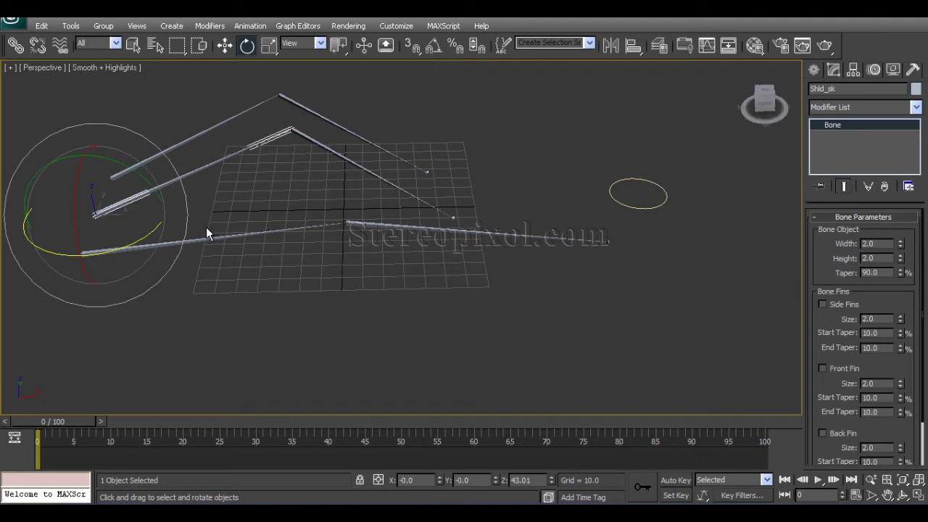
click(874, 69)
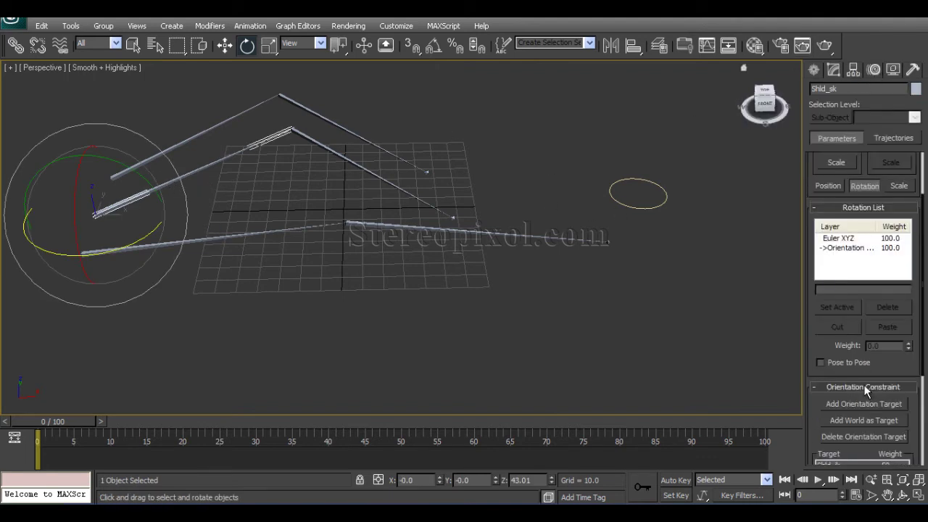
scroll(841, 319, down, 4)
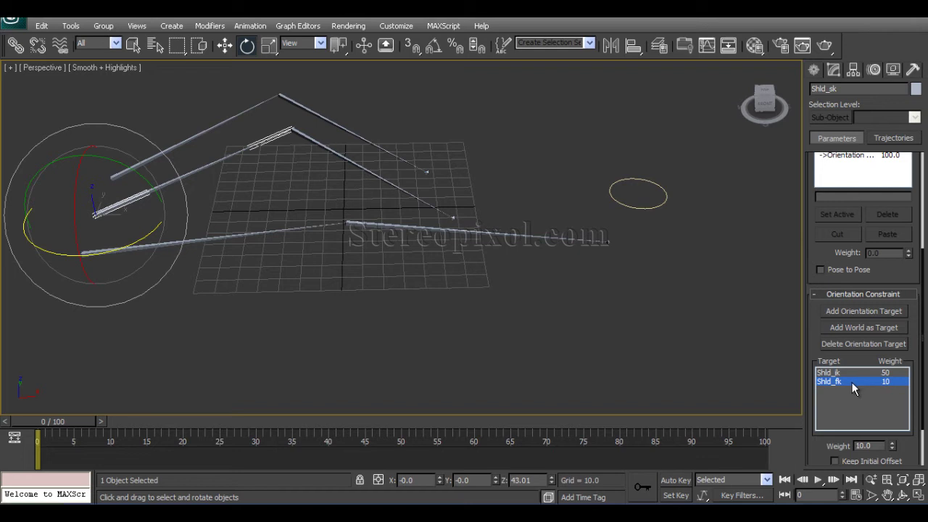
click(617, 184)
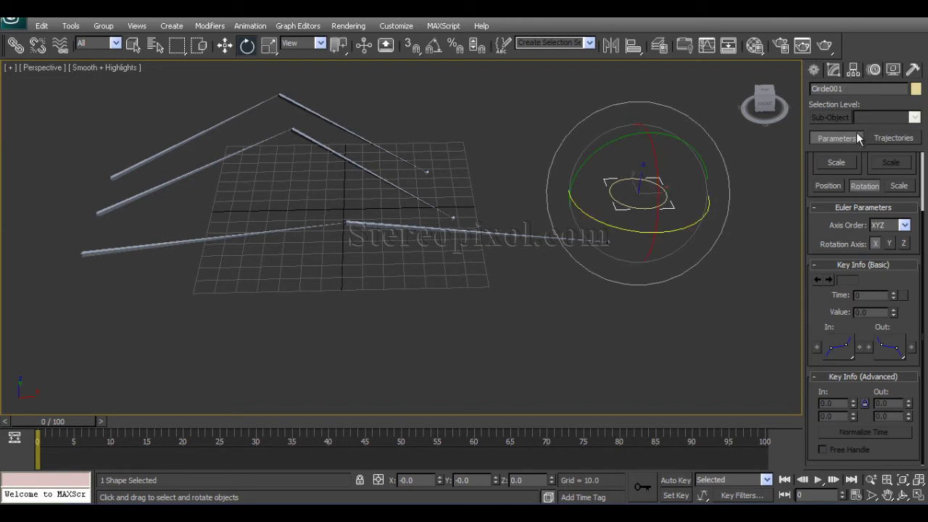
click(834, 69)
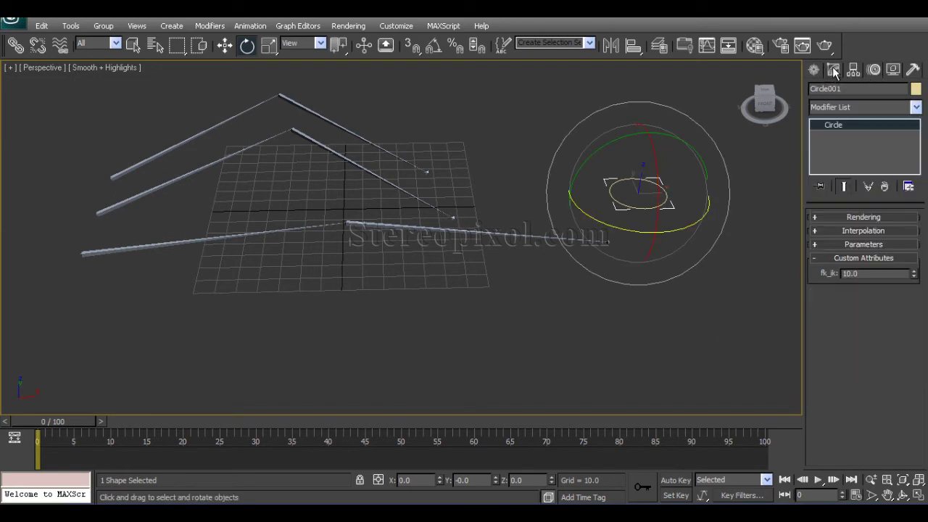
Step: Deselect everything and undo the test move of the IK handle
click(512, 296)
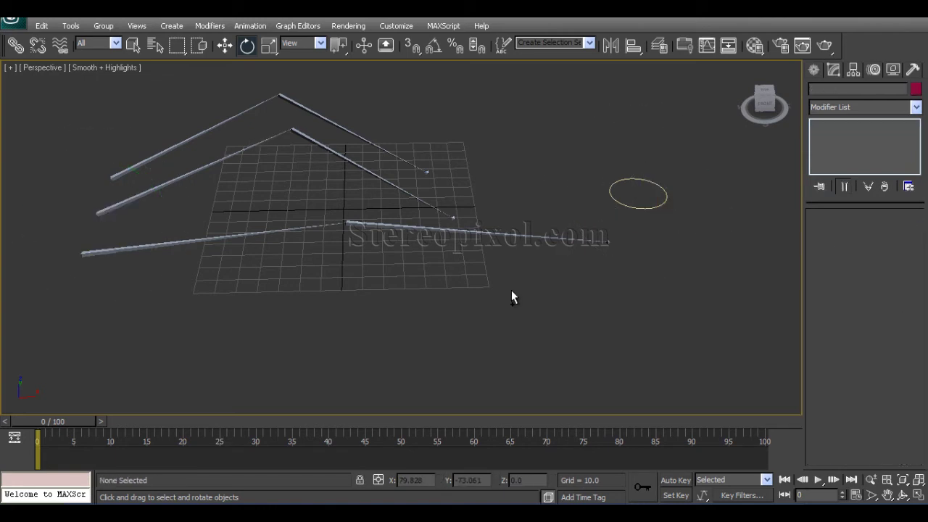
key(ctrl+z)
key(ctrl+z)
key(ctrl+z)
key(ctrl+z)
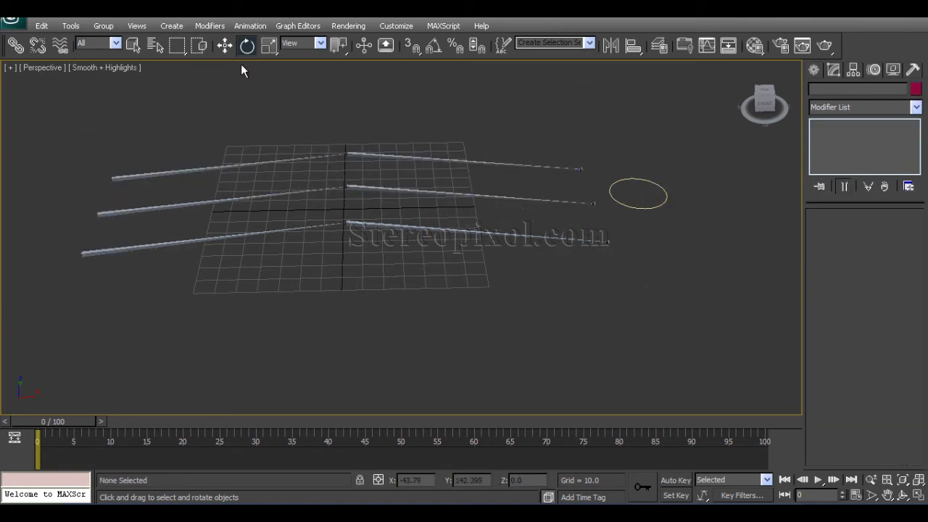
Step: Open the Reaction Manager and enlarge its curve graph to examine the fk_ik reaction curves
click(247, 26)
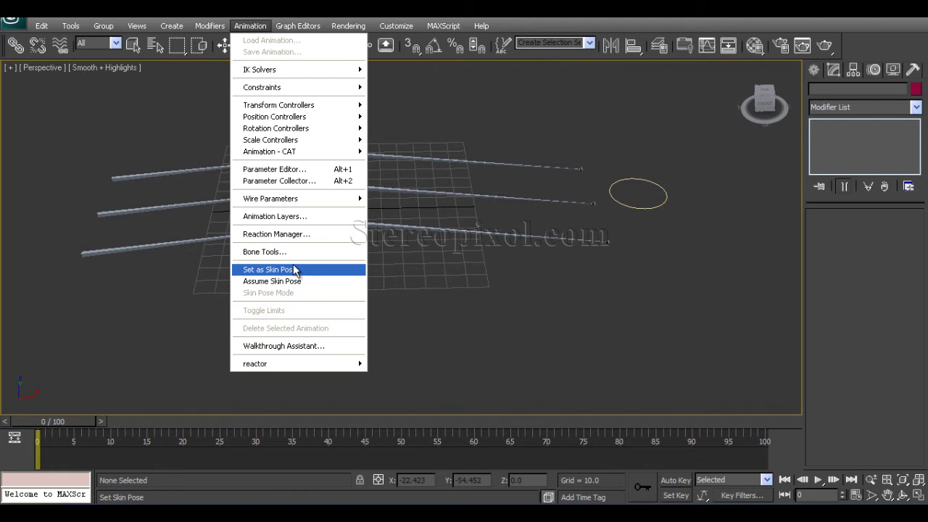
click(296, 234)
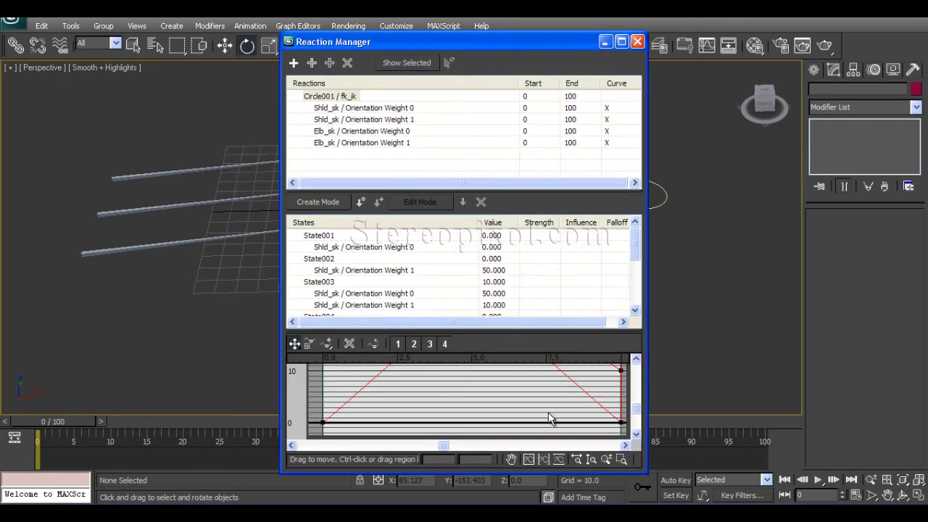
mouse_move(636, 409)
mouse_down()
mouse_move(636, 388)
mouse_move(636, 406)
mouse_up()
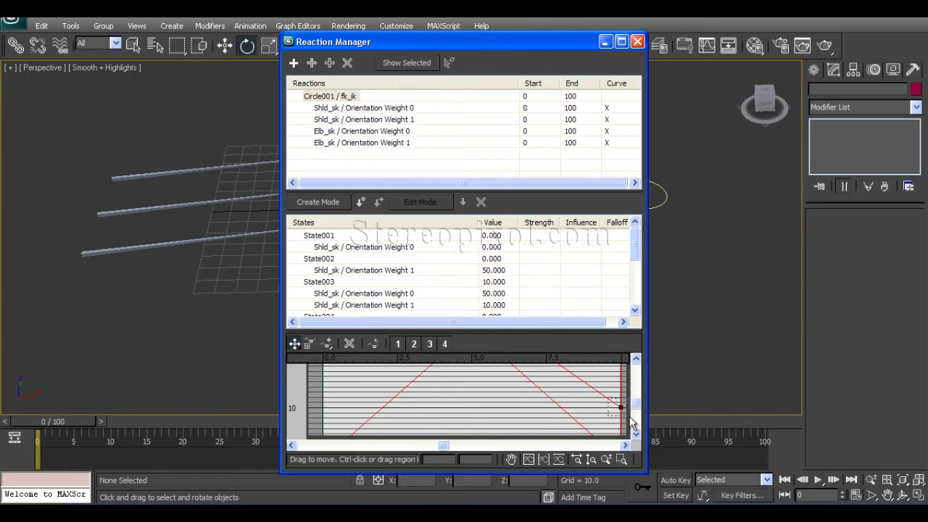
drag(506, 332, 504, 244)
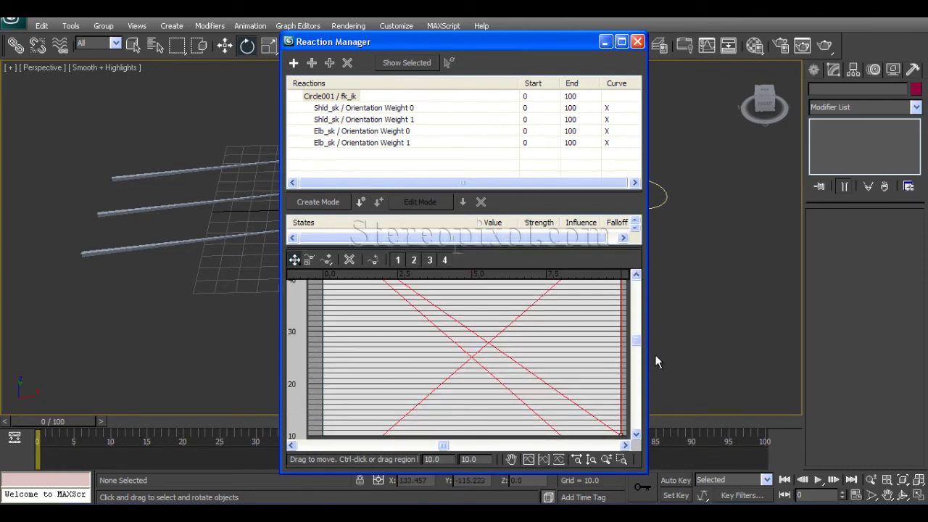
drag(646, 354, 720, 362)
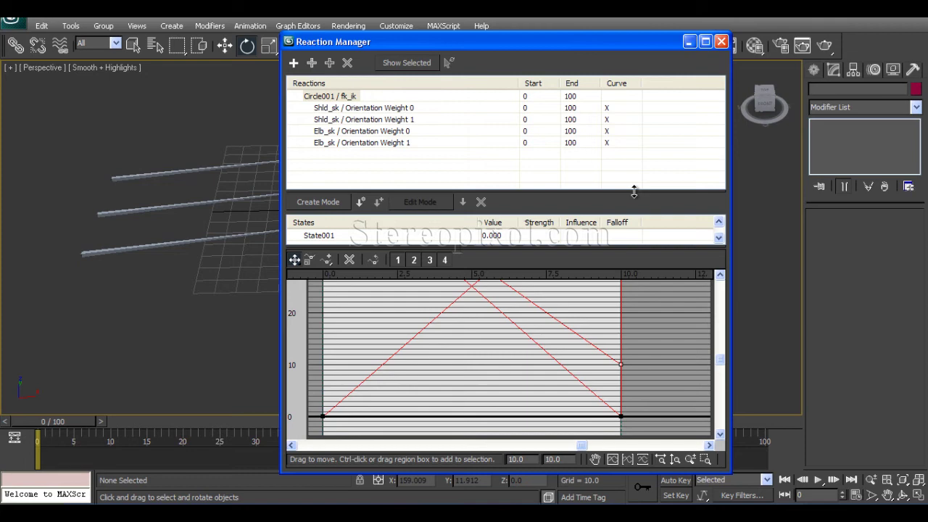
Step: In the Reaction Manager, set State003's value and its Shld_sk Orientation Weight 1 to 0, and close the window
drag(634, 191, 636, 84)
double_click(492, 180)
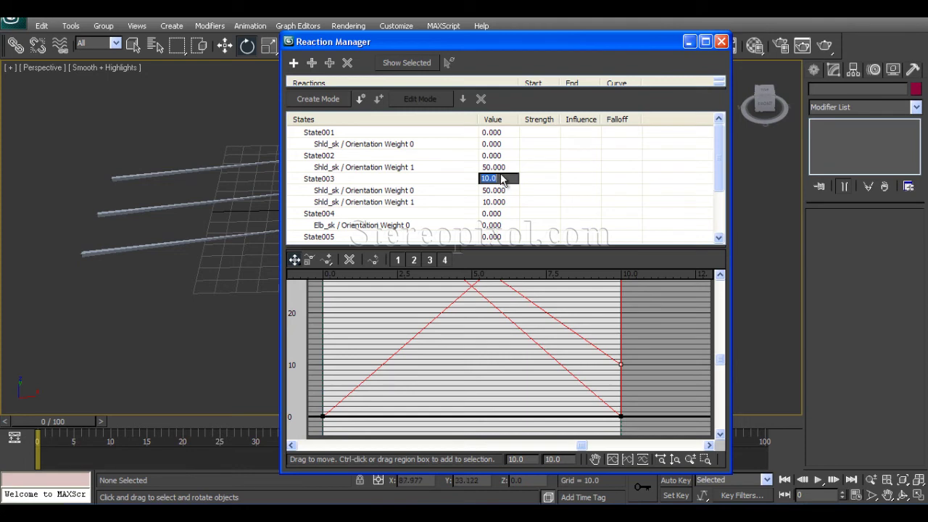
text(0)
key(Return)
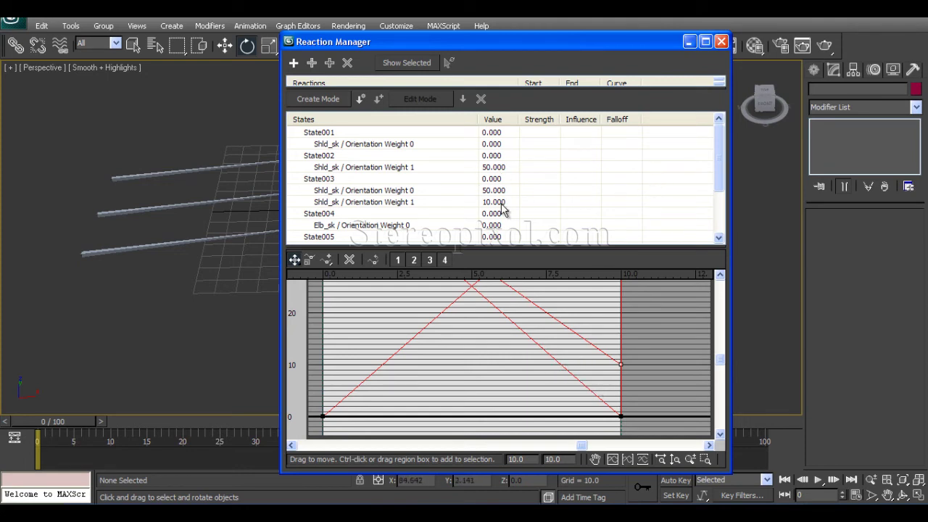
double_click(492, 202)
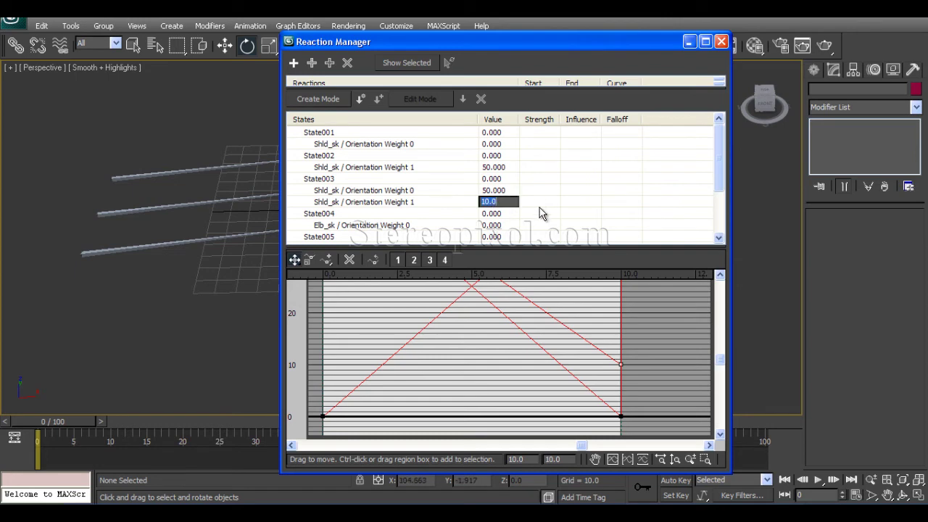
text(0)
key(Return)
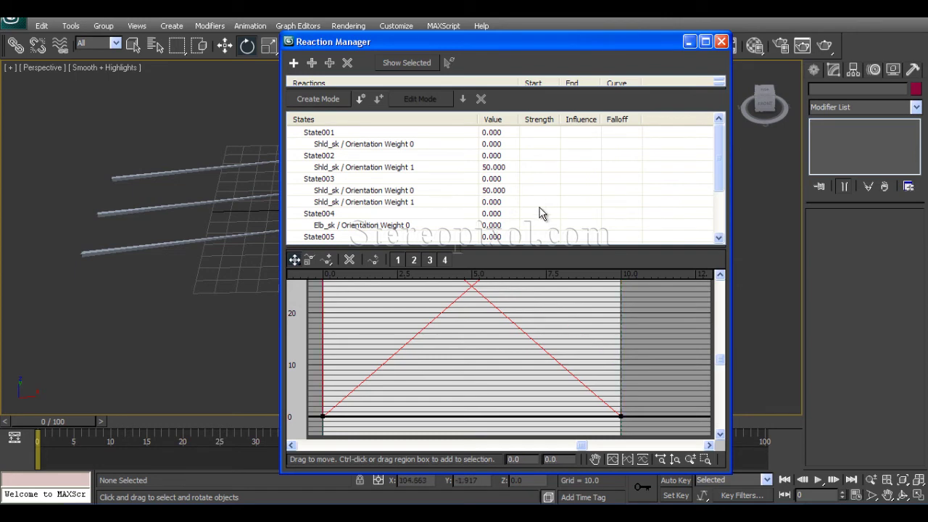
click(723, 43)
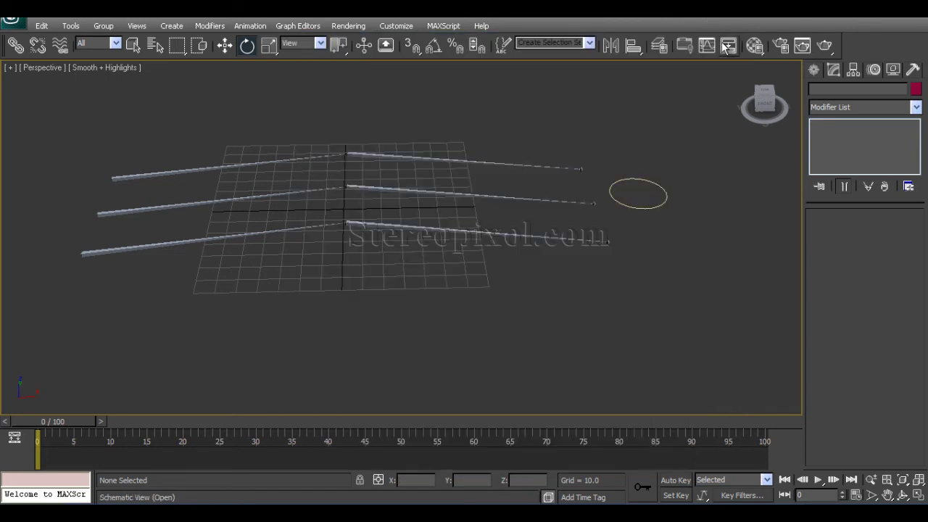
Step: Check the control circle's fk_ik value and test-move the IK Chain001 handle inward along X
click(633, 179)
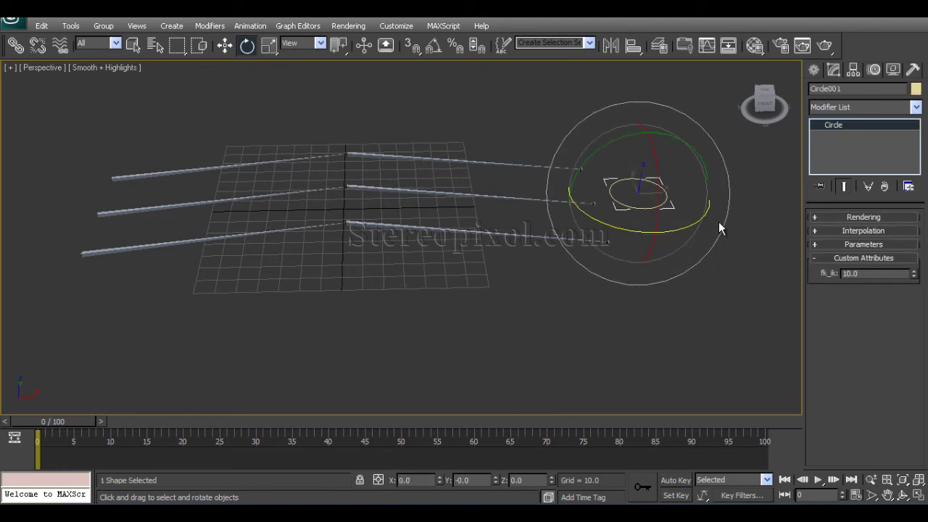
key(w)
click(580, 178)
click(580, 181)
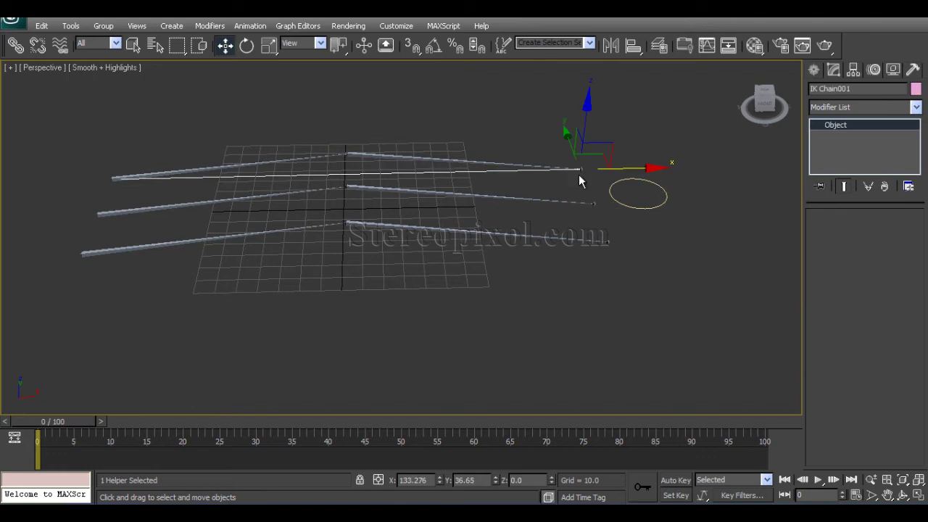
drag(636, 169, 432, 172)
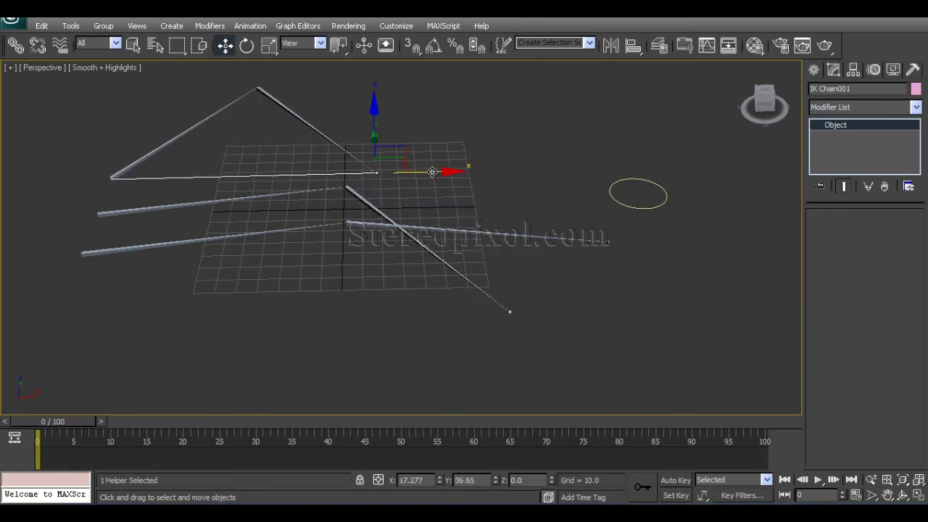
Step: Undo the test move of the IK handle and the preceding State003 edits
key(ctrl+z)
key(ctrl+z)
key(ctrl+z)
key(ctrl+z)
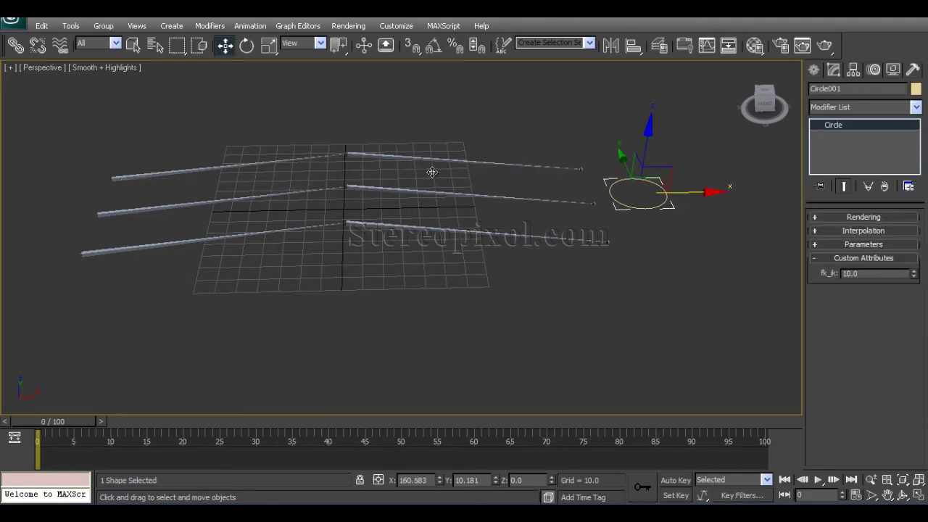
Step: Reopen the Reaction Manager, set State003's value to 0, and minimize the window
click(243, 25)
click(297, 234)
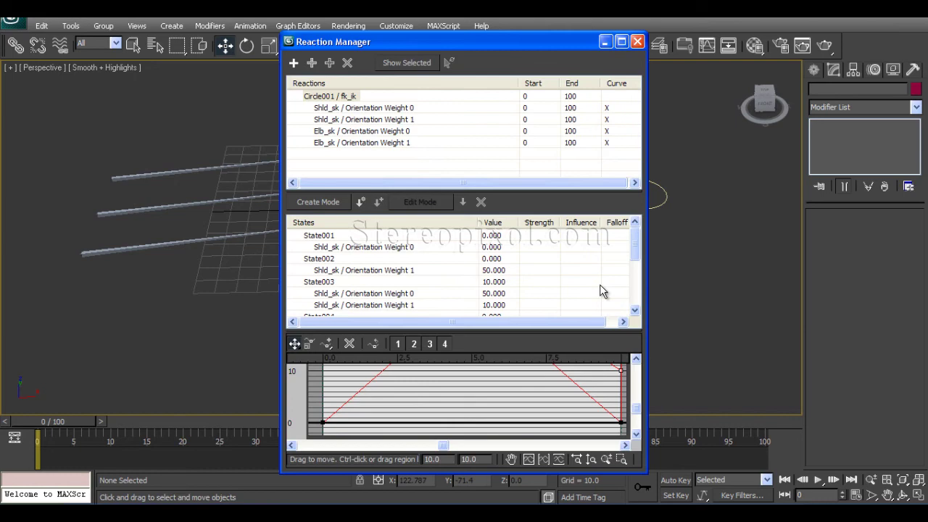
drag(635, 254, 635, 262)
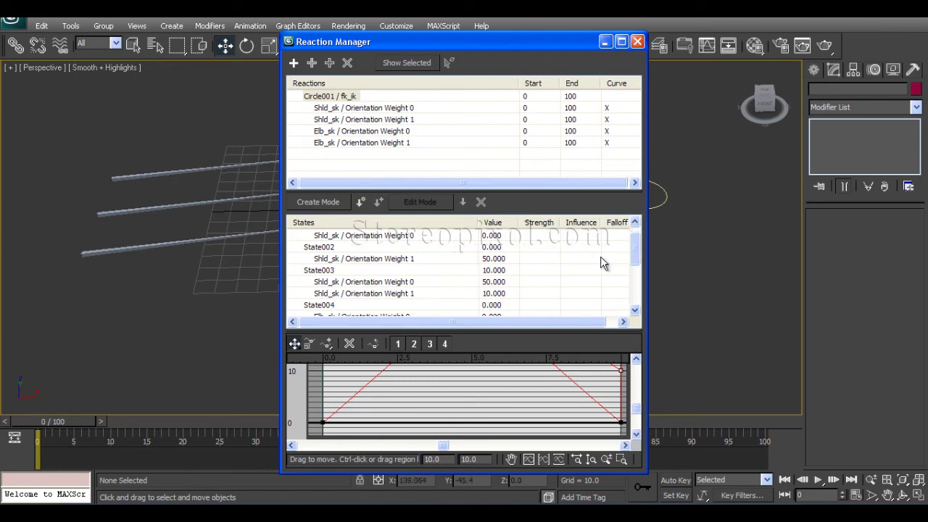
double_click(497, 271)
text(0)
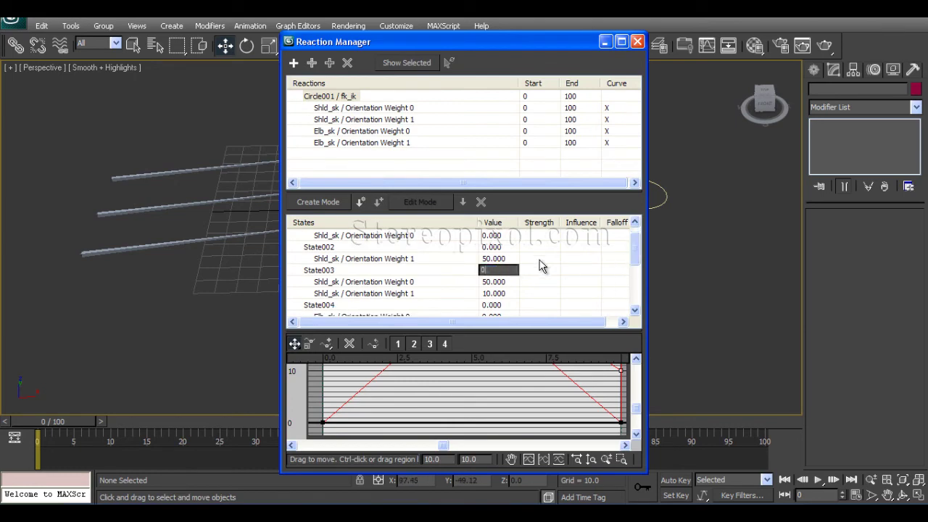
key(Return)
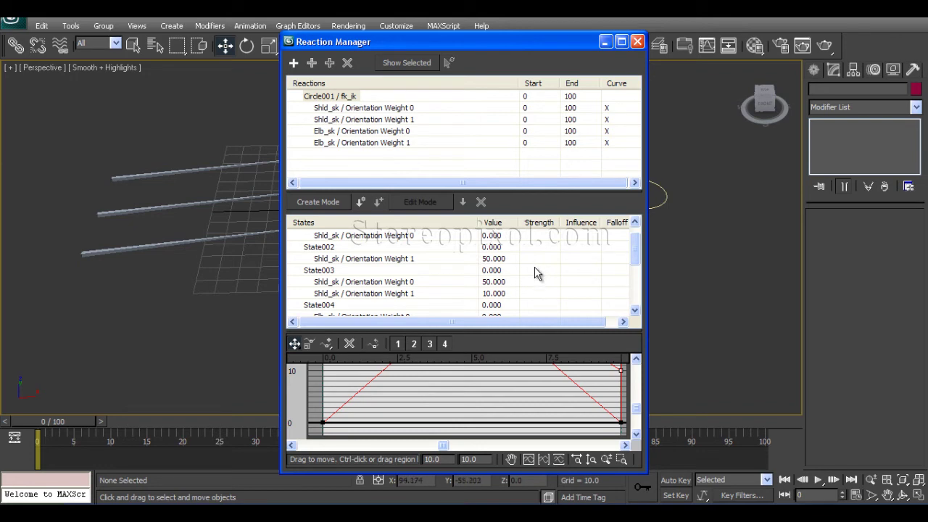
click(605, 43)
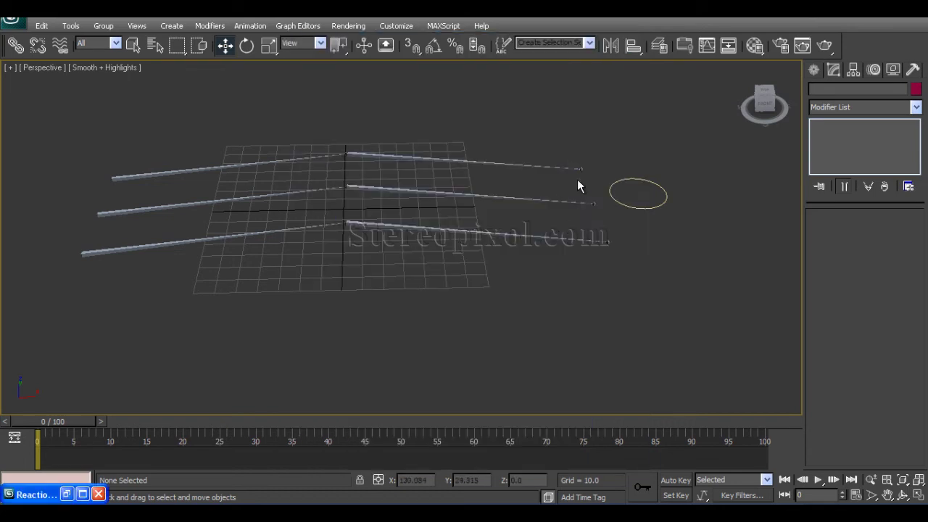
Step: Test-move the IK Chain001 handle inward along X, cancel the move, and check the control circle's fk_ik value
drag(580, 171, 457, 167)
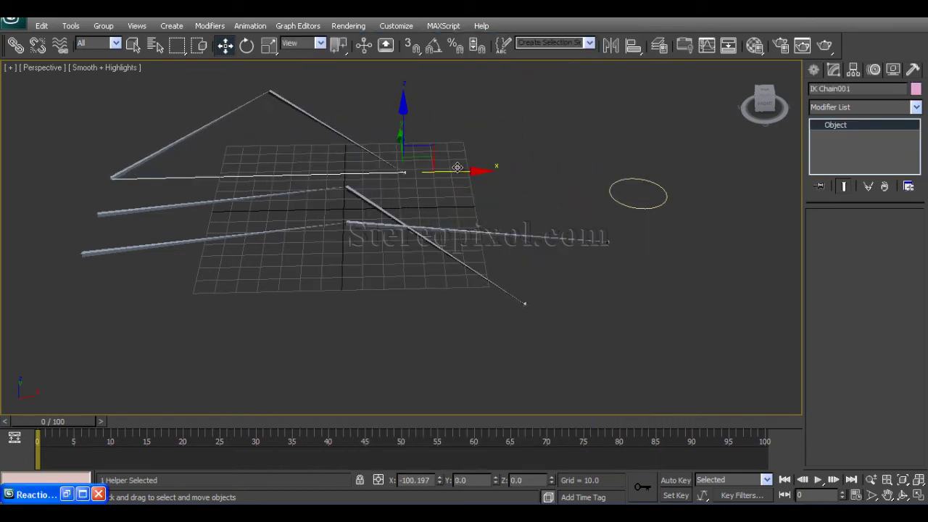
right_click(457, 167)
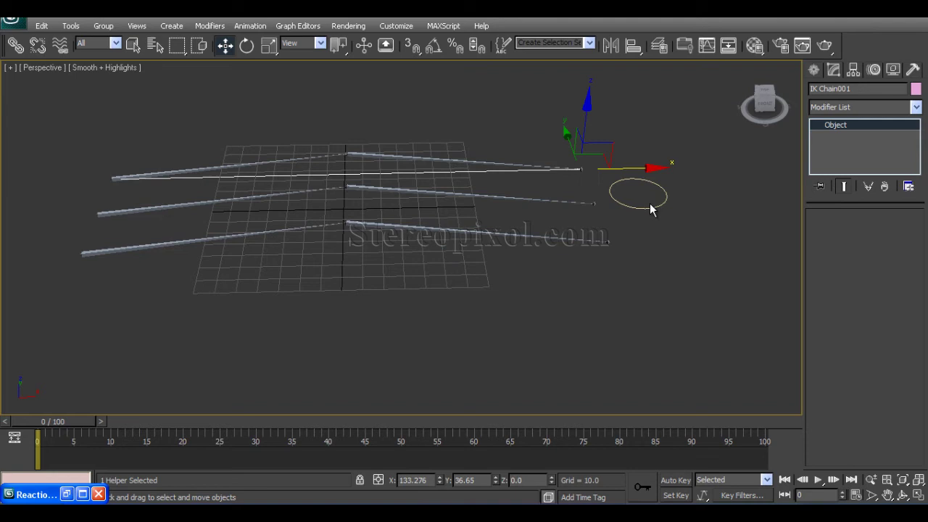
click(649, 207)
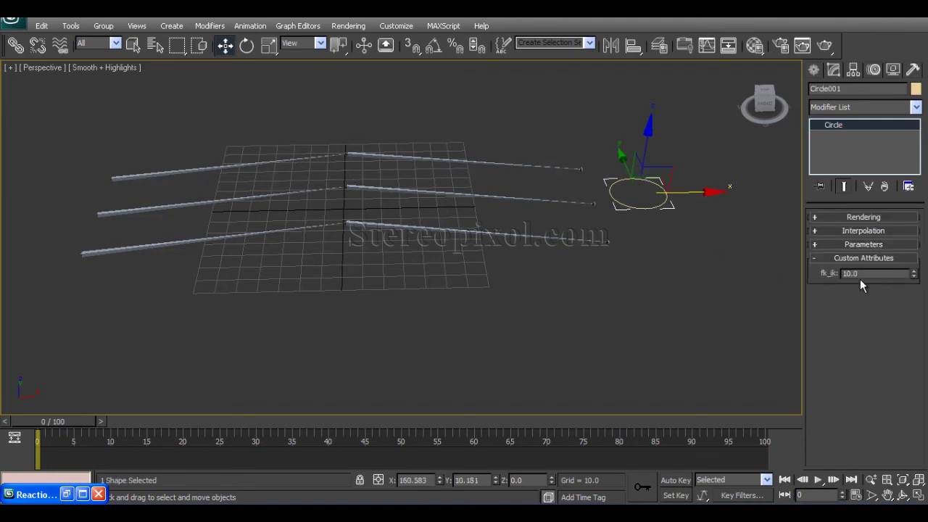
click(210, 201)
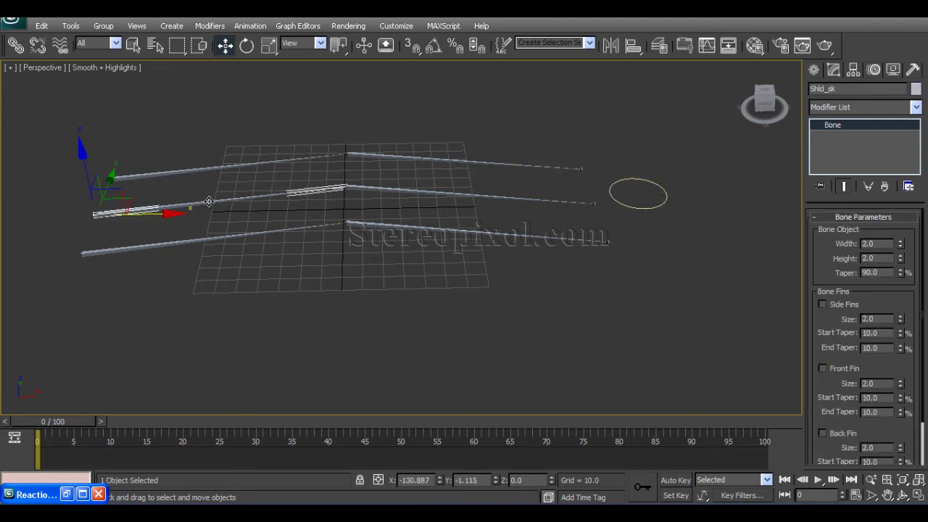
click(650, 208)
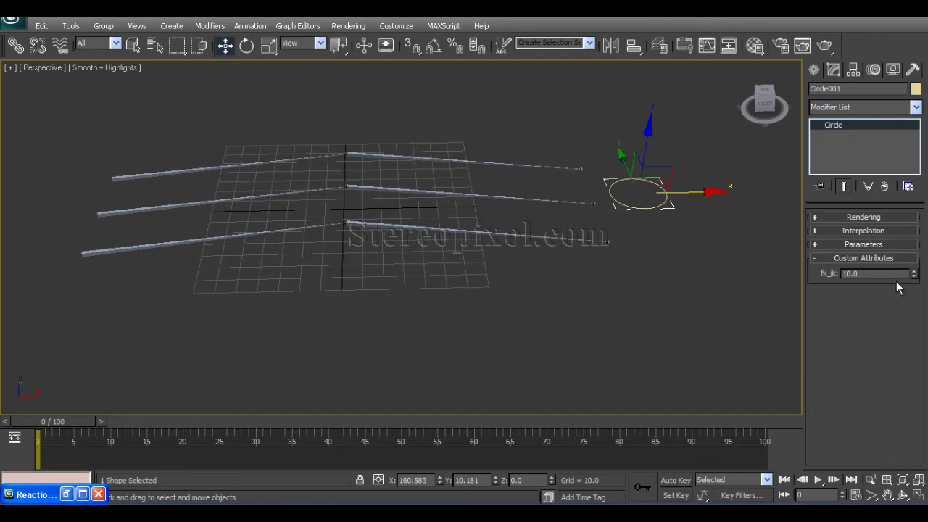
click(580, 168)
mouse_move(642, 170)
mouse_down()
mouse_move(473, 168)
mouse_move(636, 166)
mouse_up()
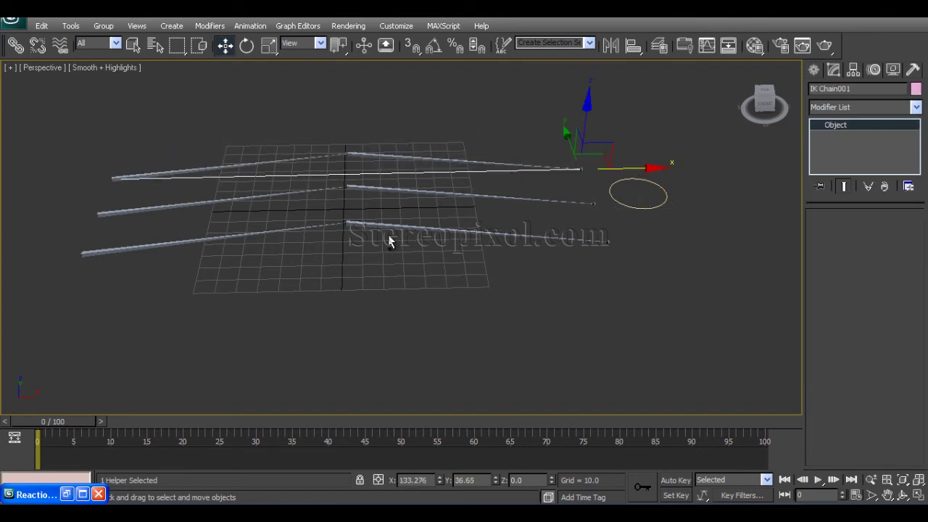
Step: Set the control circle's fk_ik to 0 and check the orientation target weights of the Shld_sk and Elb_sk bones
click(627, 208)
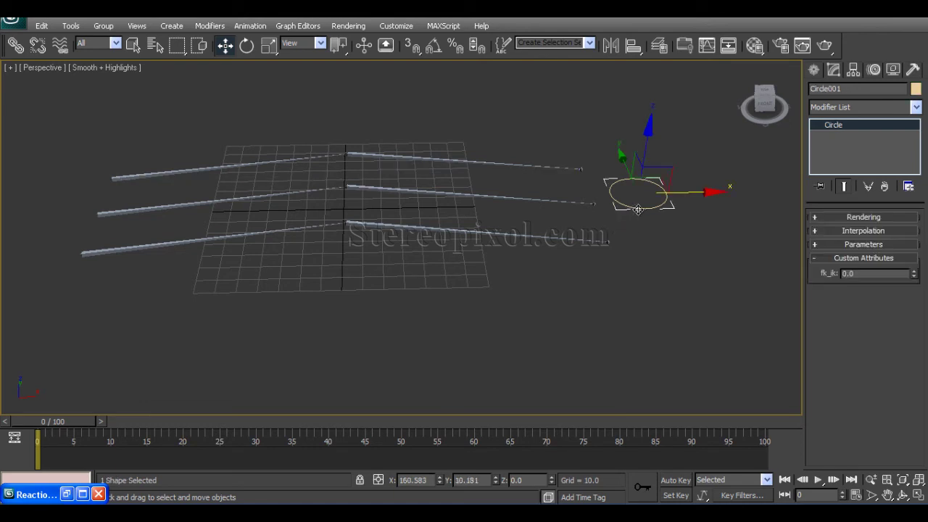
click(873, 273)
click(172, 203)
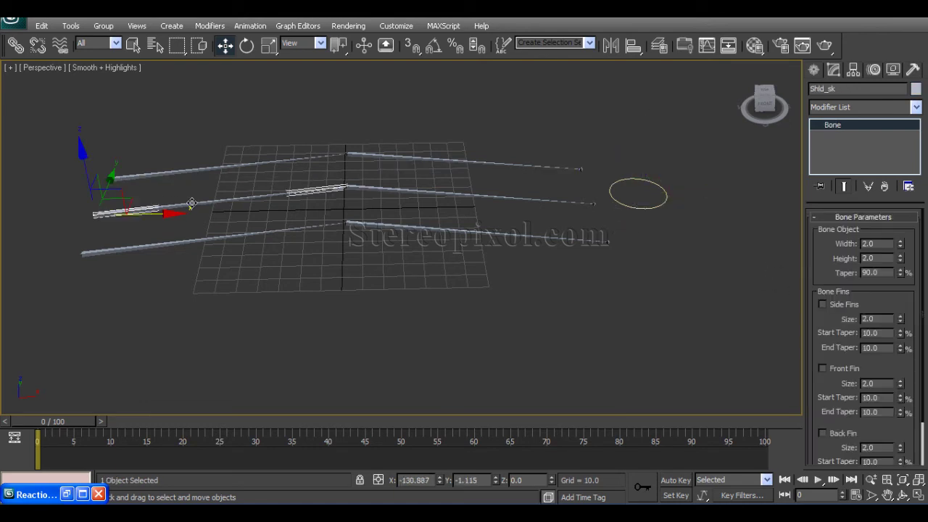
click(874, 70)
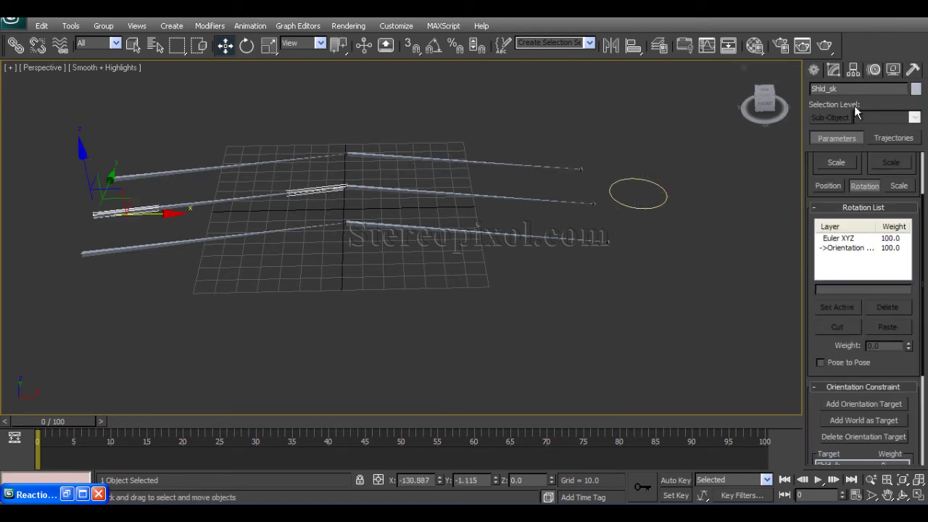
click(847, 248)
drag(814, 338, 810, 250)
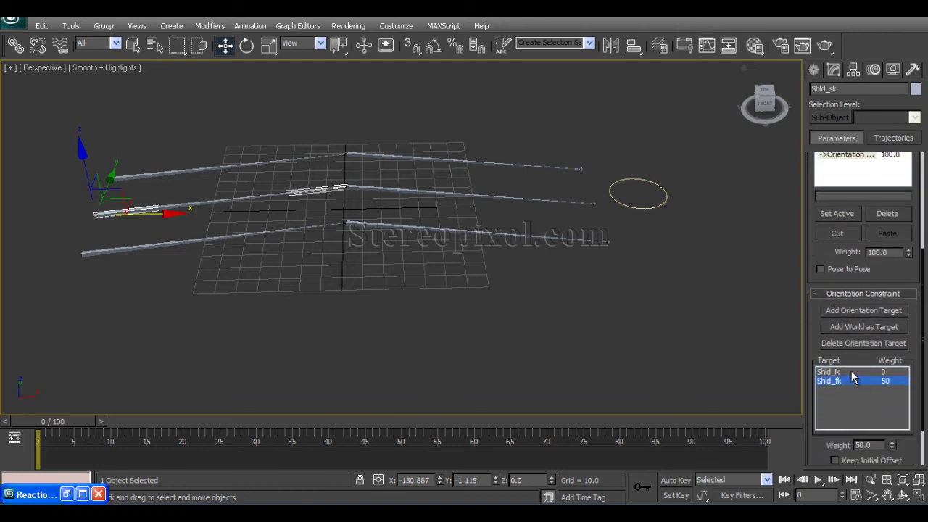
click(370, 186)
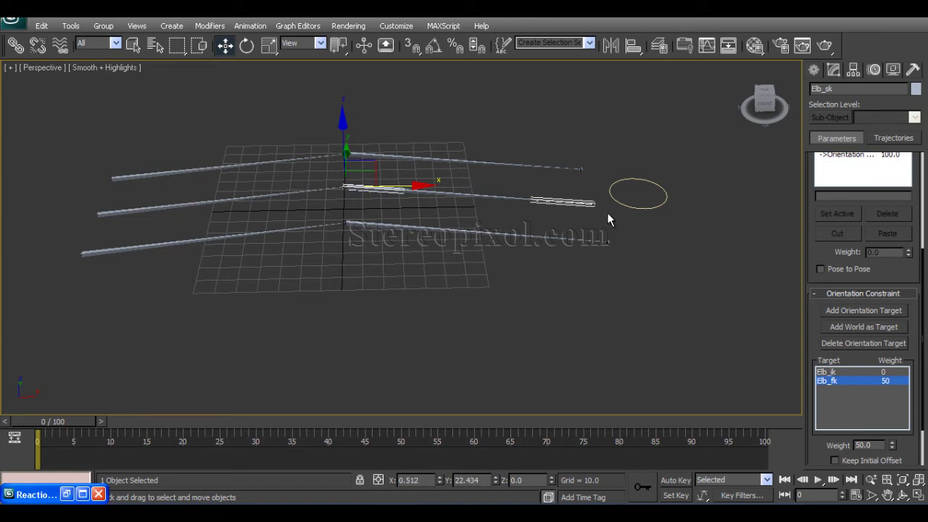
Step: Set the control circle's fk_ik to 10 and check the Shld_sk bone's orientation target weights
click(660, 198)
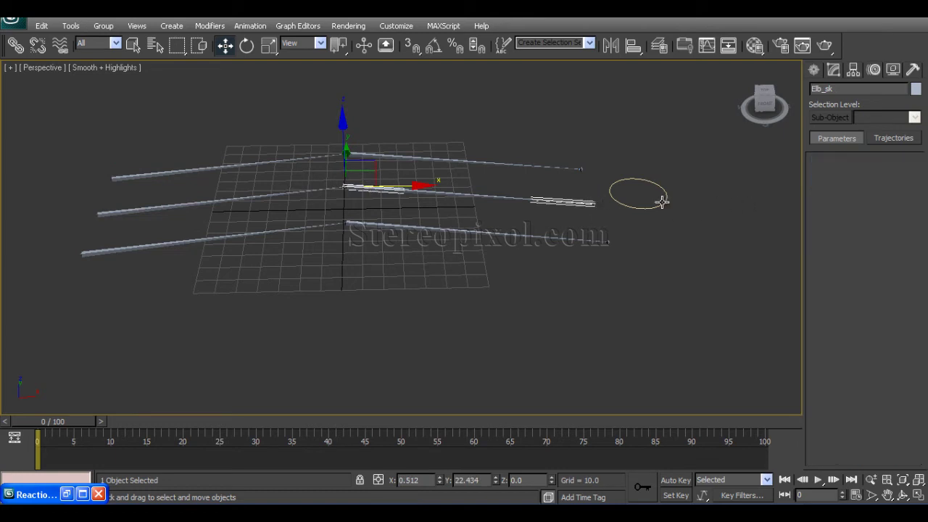
click(834, 72)
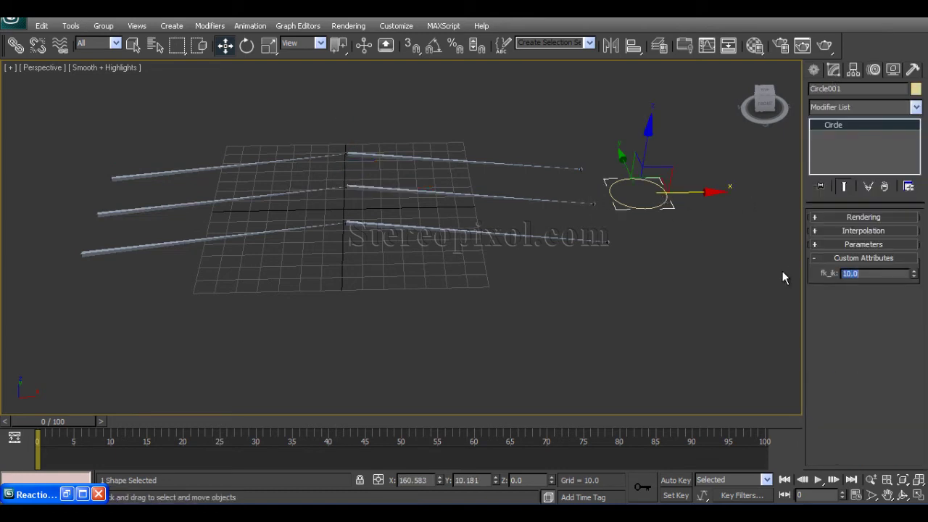
click(219, 208)
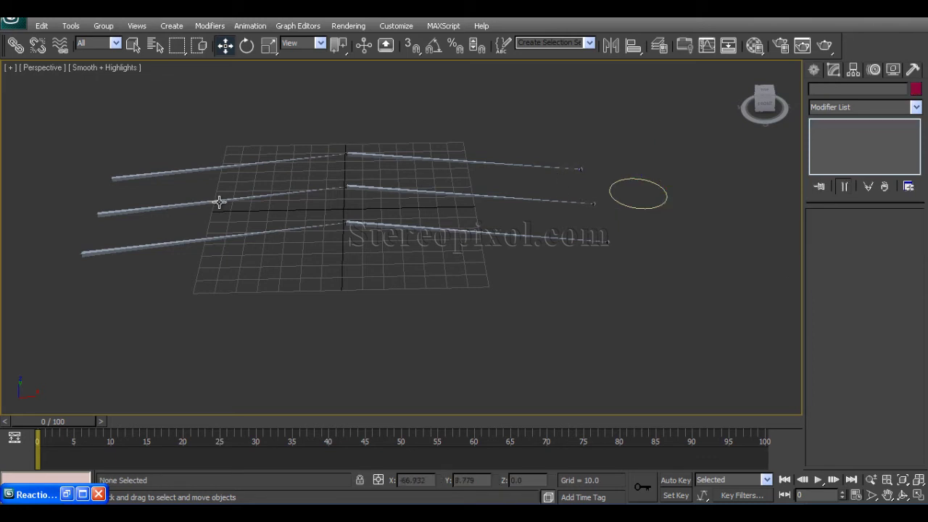
click(253, 196)
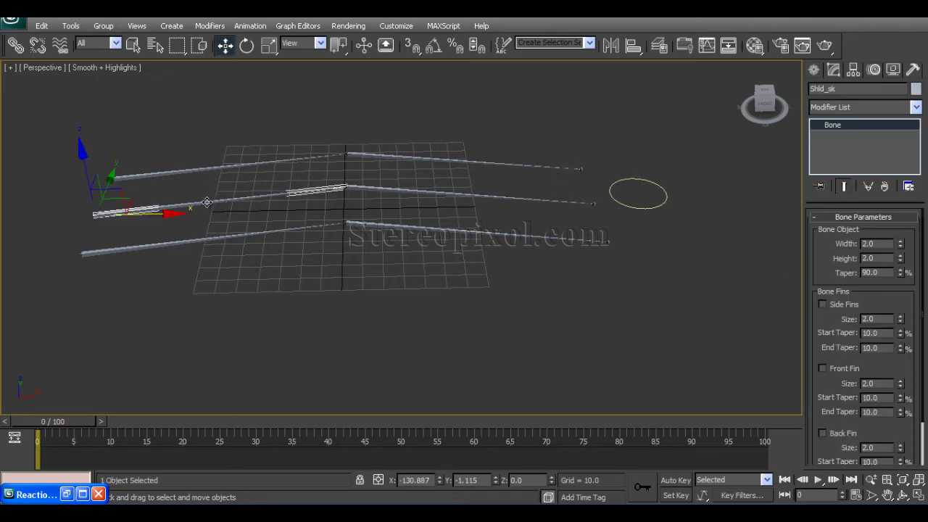
click(874, 69)
drag(812, 346, 815, 202)
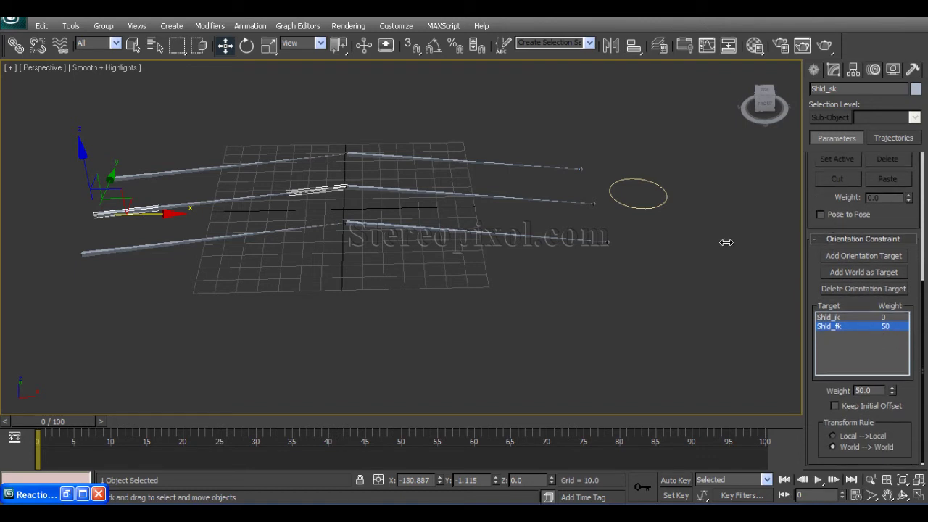
Step: Check the control circle's fk_ik value and the Shld_sk bone's orientation target weights
click(630, 181)
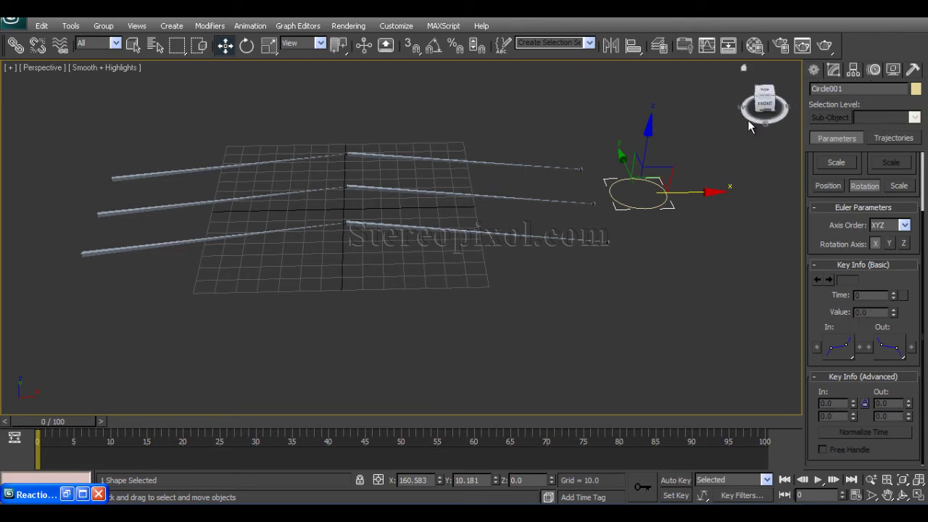
click(833, 71)
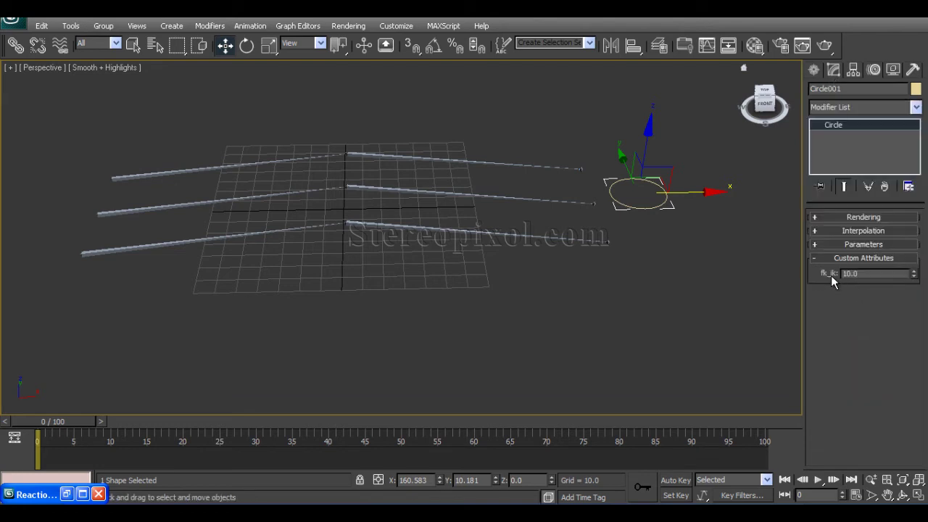
click(216, 204)
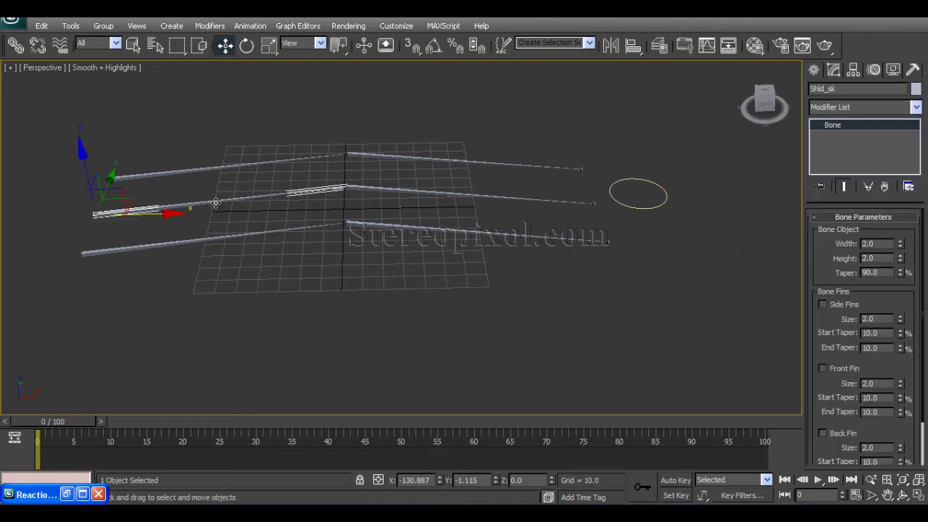
click(874, 70)
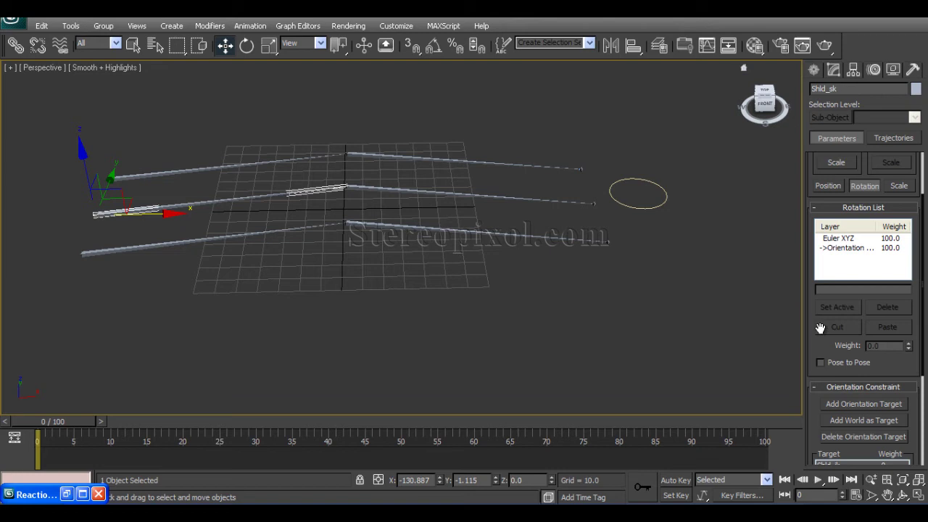
click(845, 248)
drag(820, 353, 806, 200)
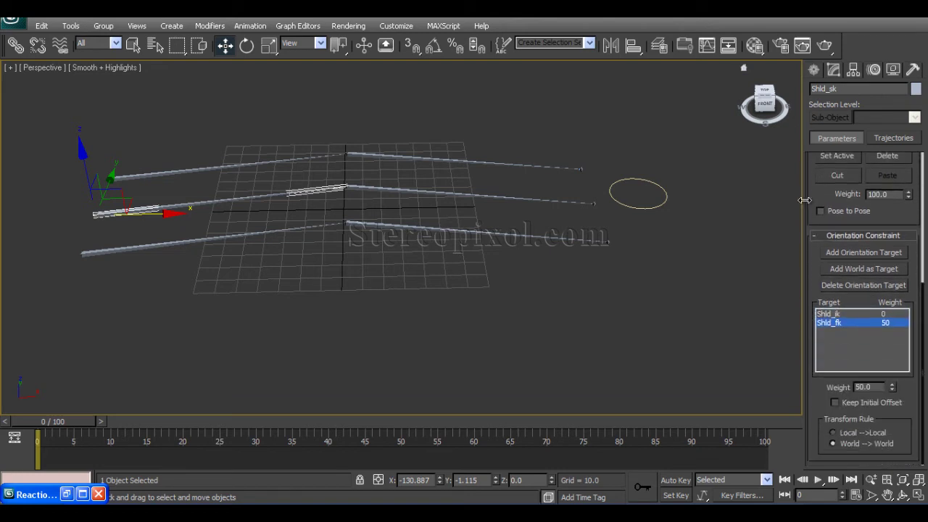
Step: Reopen the Reaction Manager, enlarge the states list, and review the values of all fk_ik states
click(66, 494)
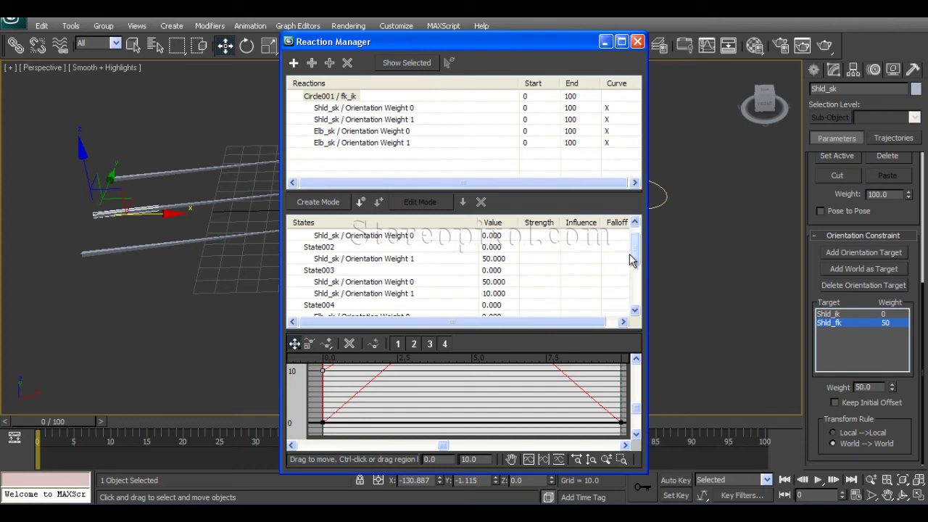
drag(635, 252, 631, 296)
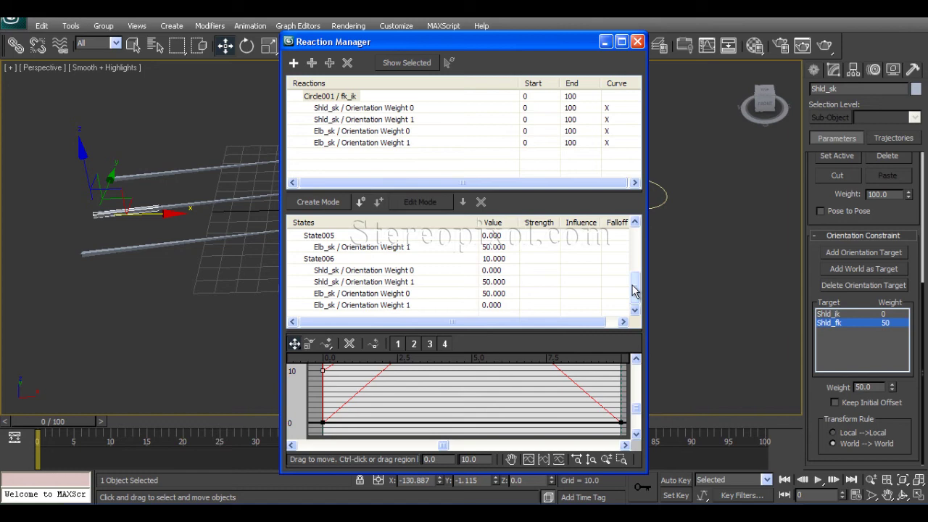
mouse_move(635, 290)
mouse_down()
mouse_move(634, 259)
mouse_move(634, 295)
mouse_up()
drag(642, 289, 644, 237)
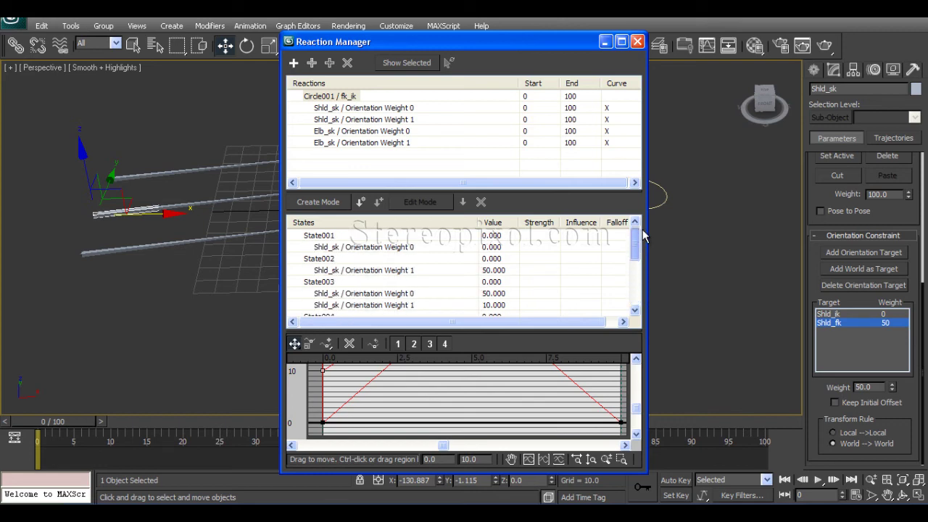
drag(480, 188, 489, 149)
drag(638, 222, 638, 265)
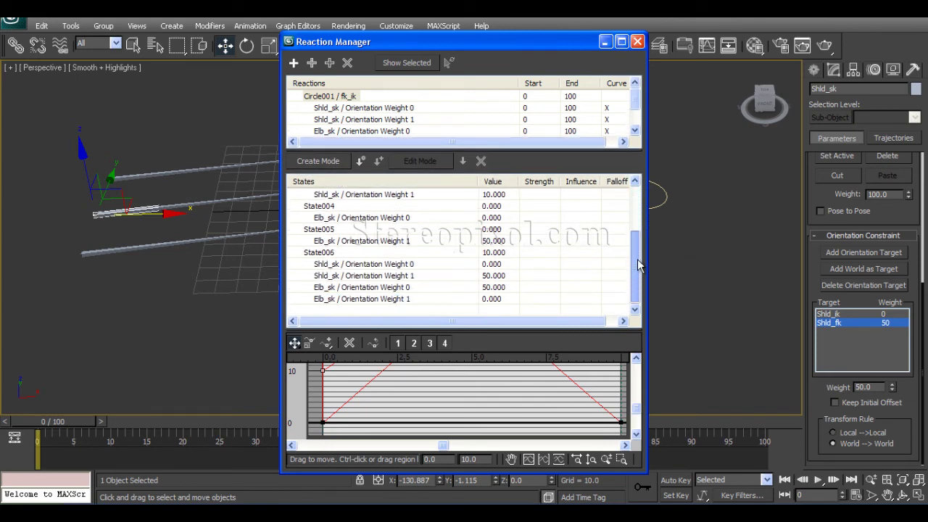
Step: Highlight State004, State005 and State006 with their orientation weight entries and compare them with the earlier states
click(376, 297)
ctrl+click(379, 288)
ctrl+click(383, 276)
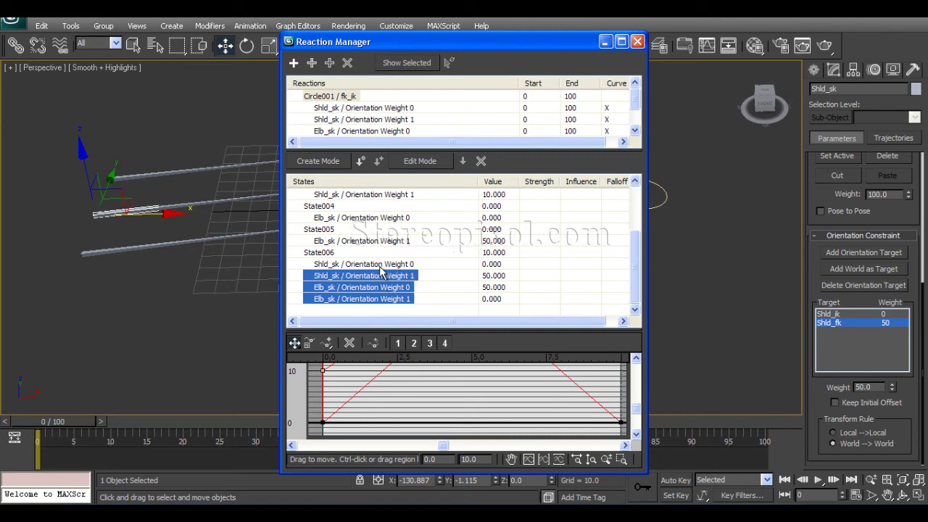
ctrl+click(347, 263)
ctrl+click(335, 253)
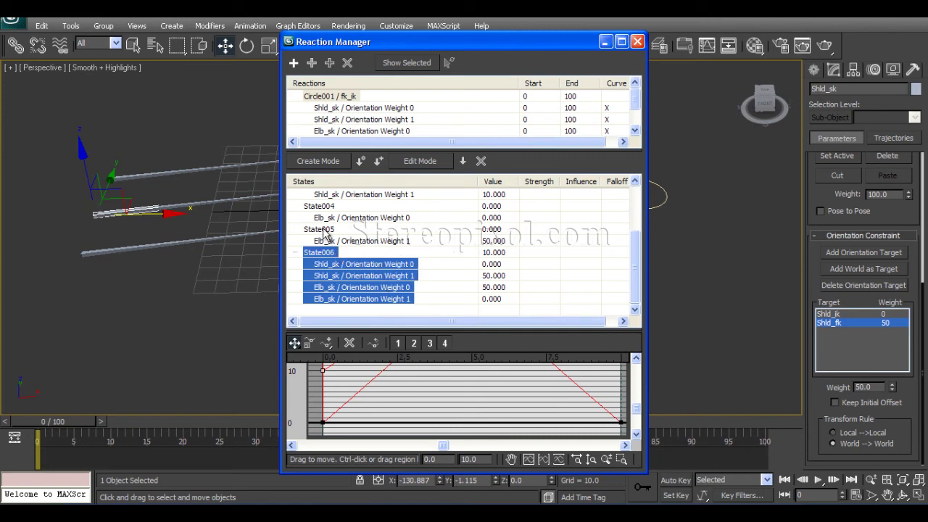
ctrl+click(324, 229)
ctrl+click(321, 207)
ctrl+click(351, 219)
ctrl+click(355, 242)
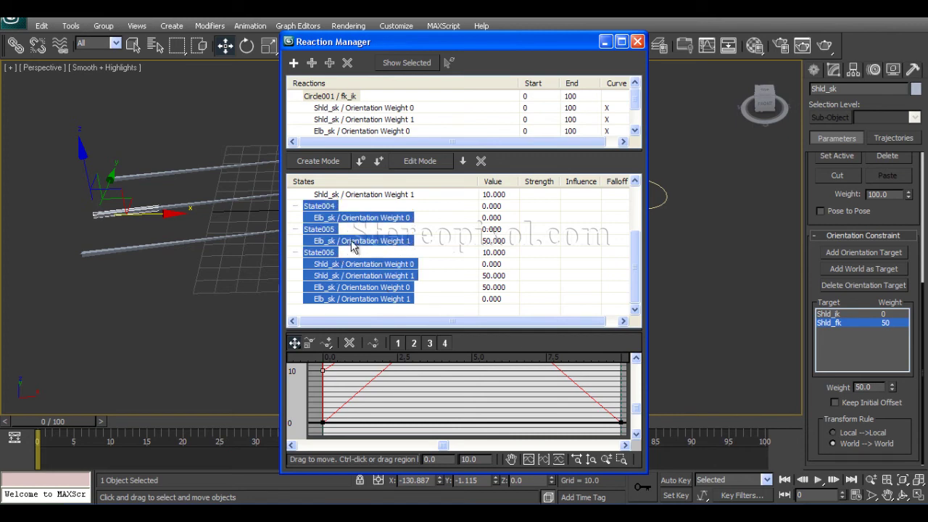
drag(636, 274, 636, 209)
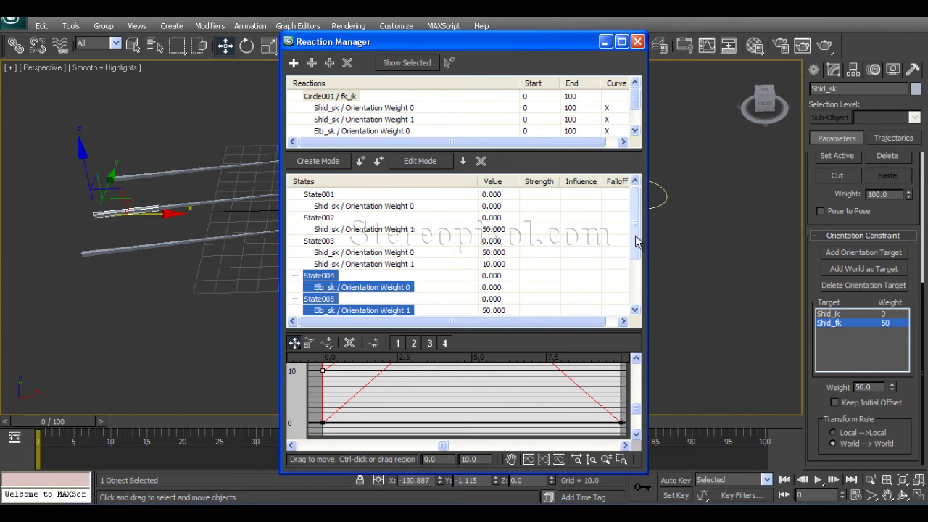
drag(636, 239, 636, 274)
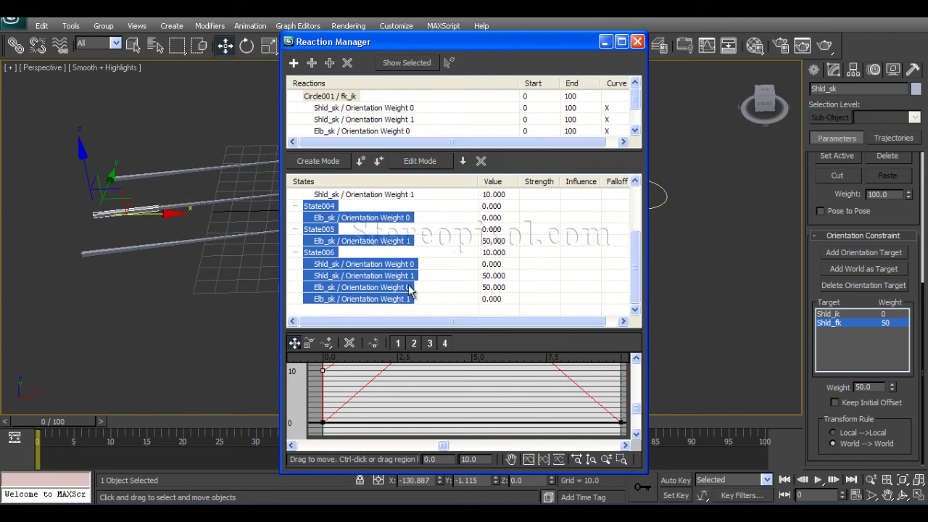
click(409, 289)
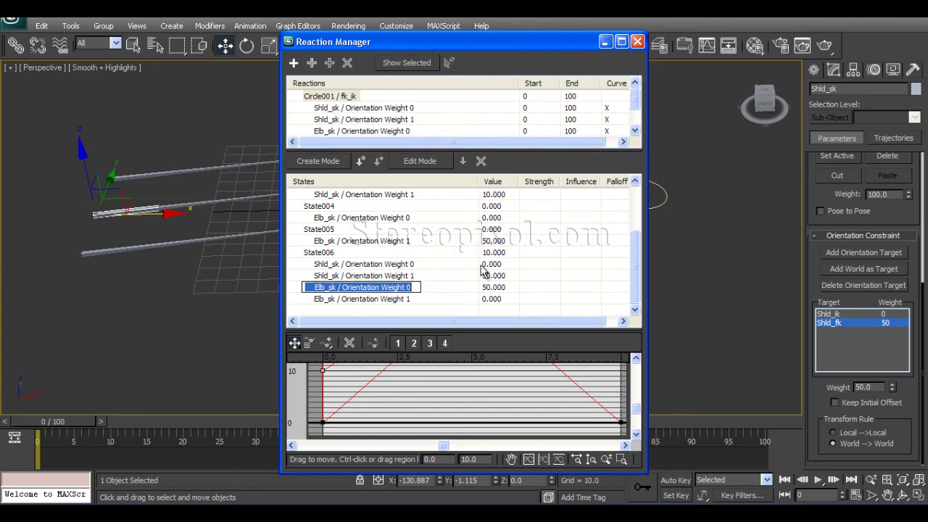
key(Escape)
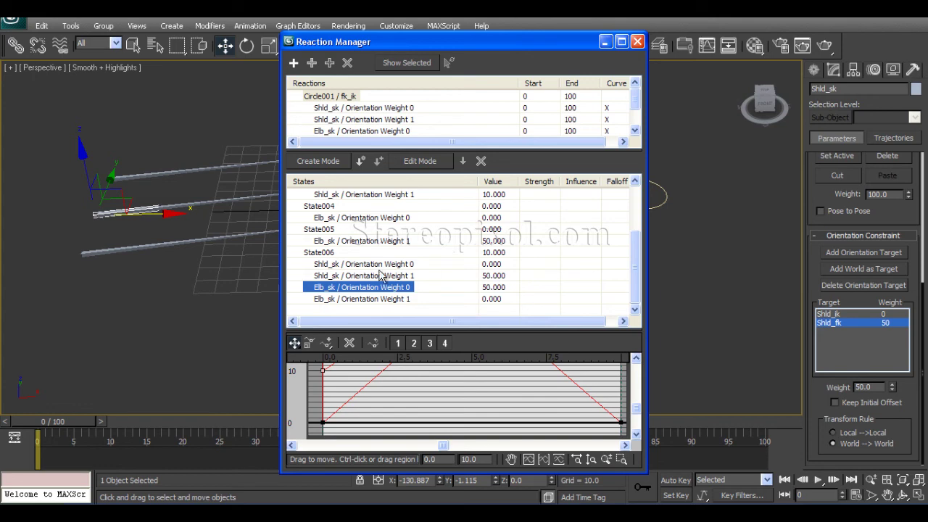
Step: In State006, set Shld_sk Orientation Weight 1 to 0 and Orientation Weight 0 to 50, then minimize the Reaction Manager
click(492, 276)
drag(496, 280, 504, 282)
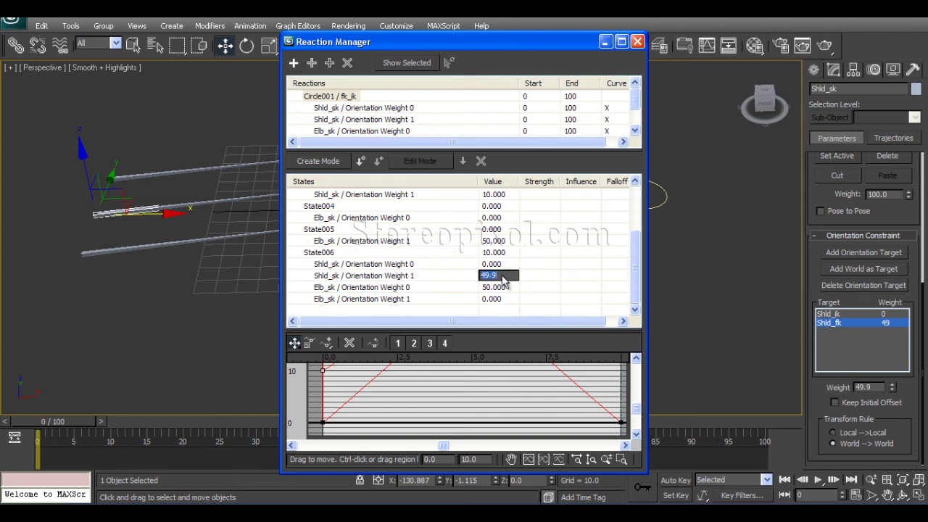
text(0)
key(Return)
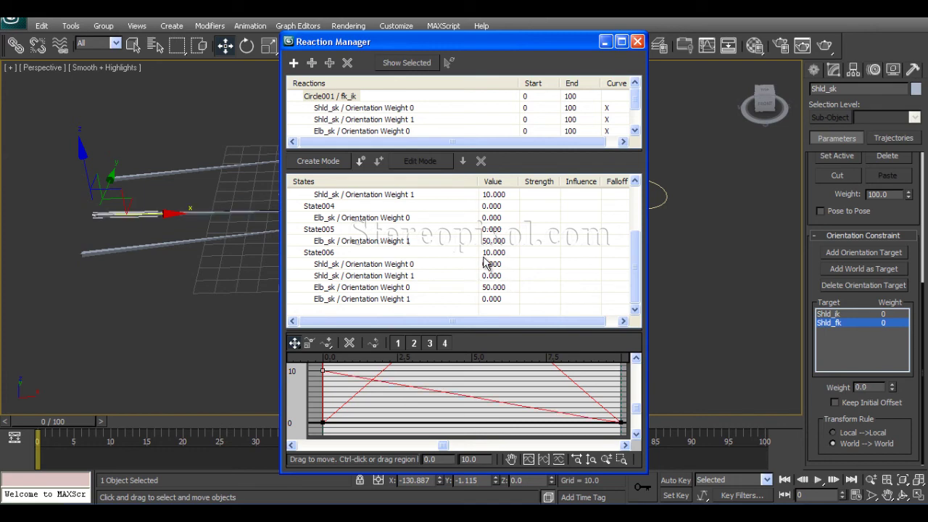
click(492, 264)
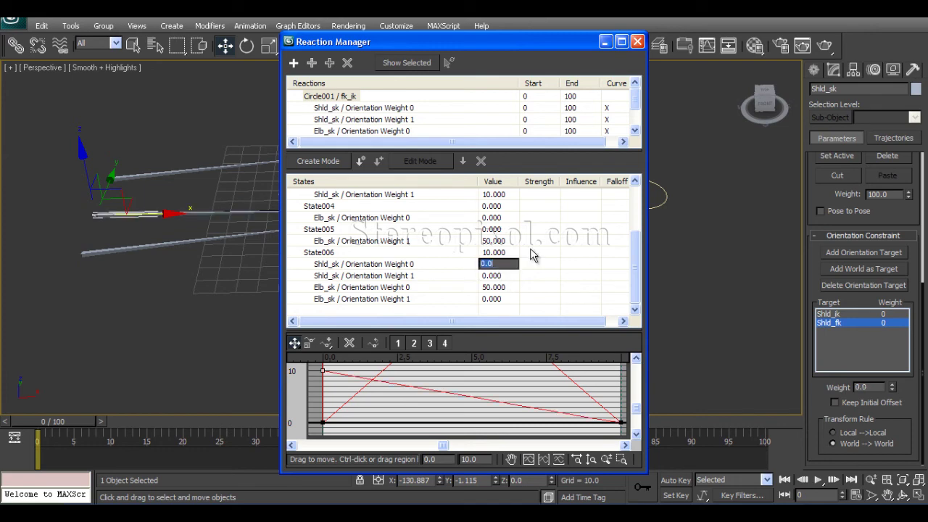
text(50)
key(Return)
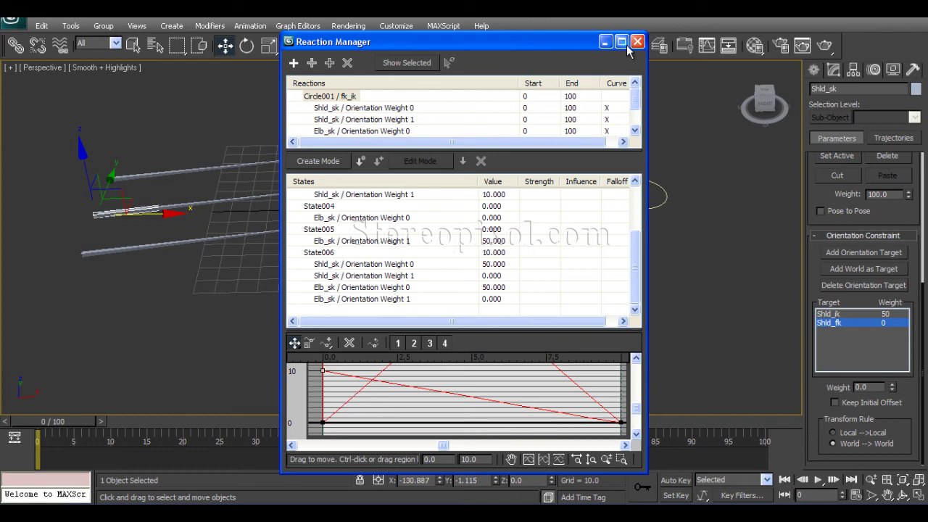
click(605, 41)
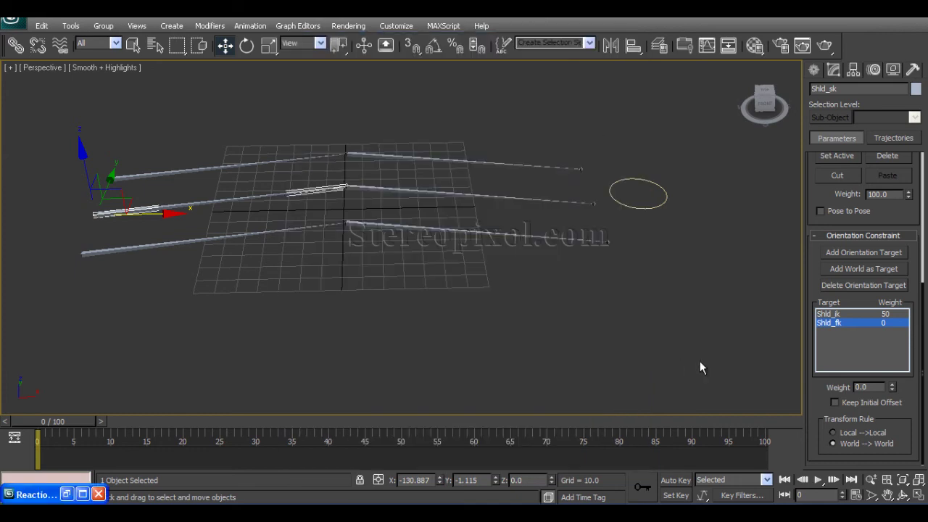
Step: Check the control circle's fk_ik value, test-move the IK Chain001 handle inward along X, and cancel the move
click(644, 208)
click(832, 70)
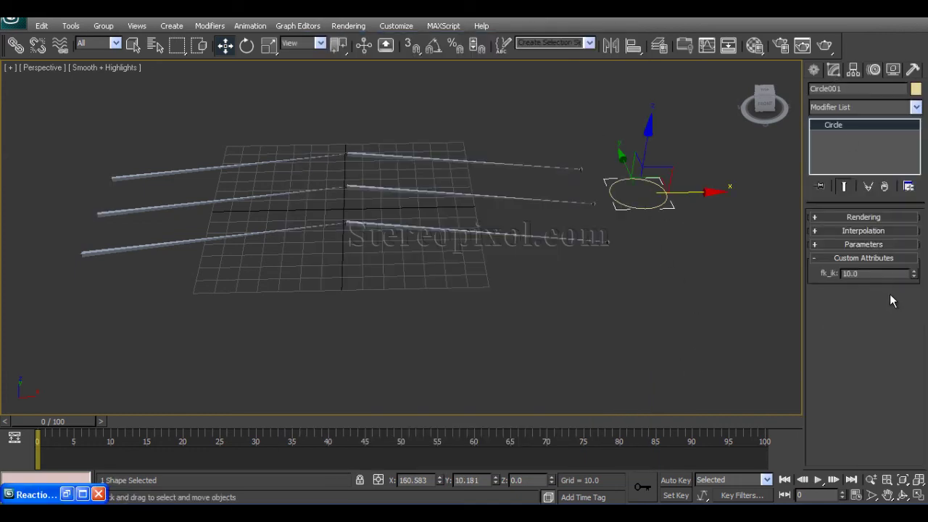
click(580, 169)
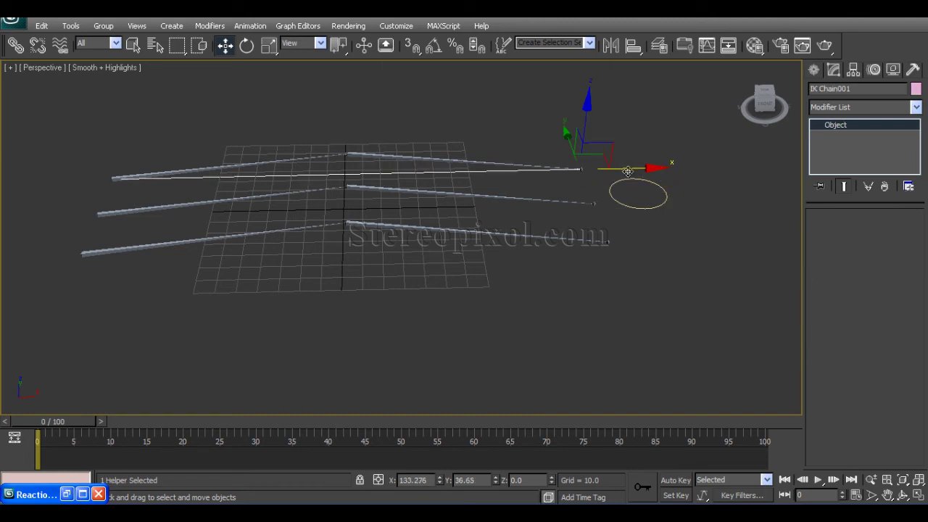
drag(624, 168, 458, 170)
Step: Reopen the Reaction Manager beside the control circle's fk_ik attribute and compare State001 and State006 with its value
click(65, 494)
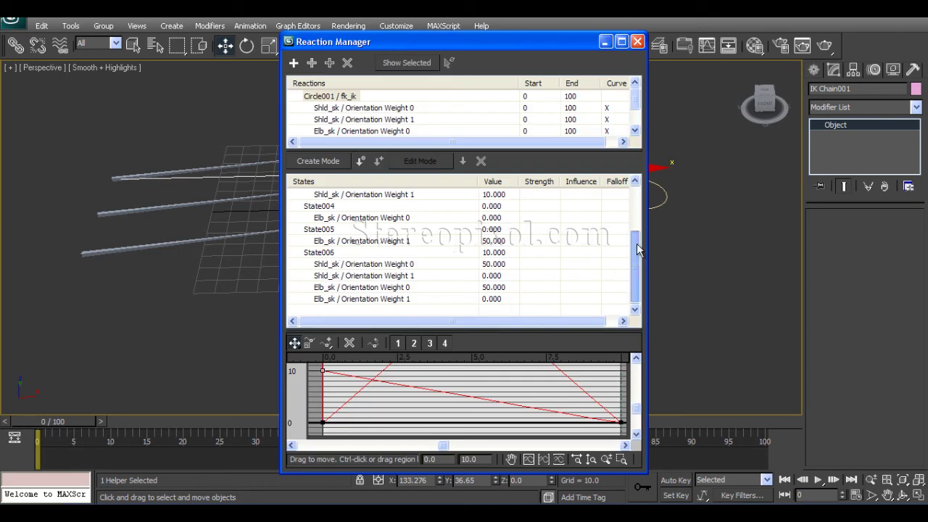
drag(636, 253, 636, 212)
click(320, 196)
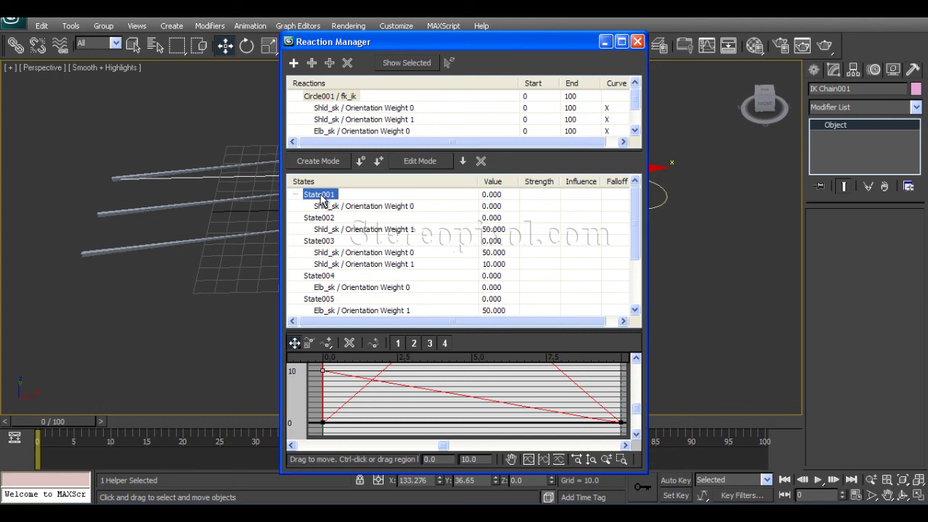
drag(459, 42, 236, 38)
click(631, 197)
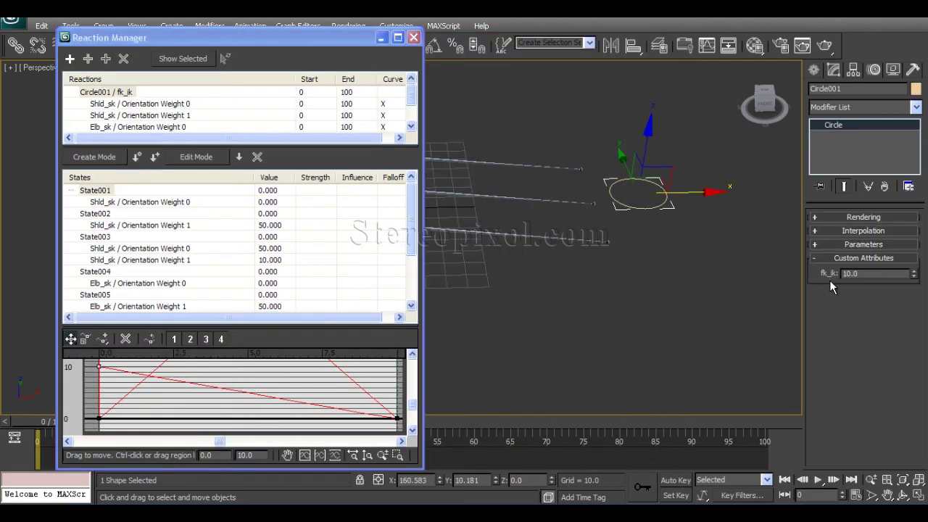
scroll(413, 212, down, 2)
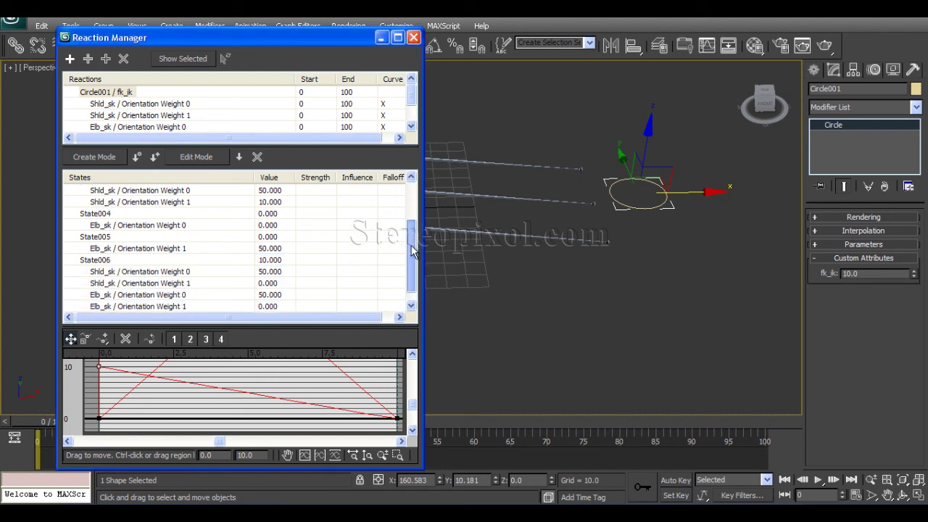
click(112, 249)
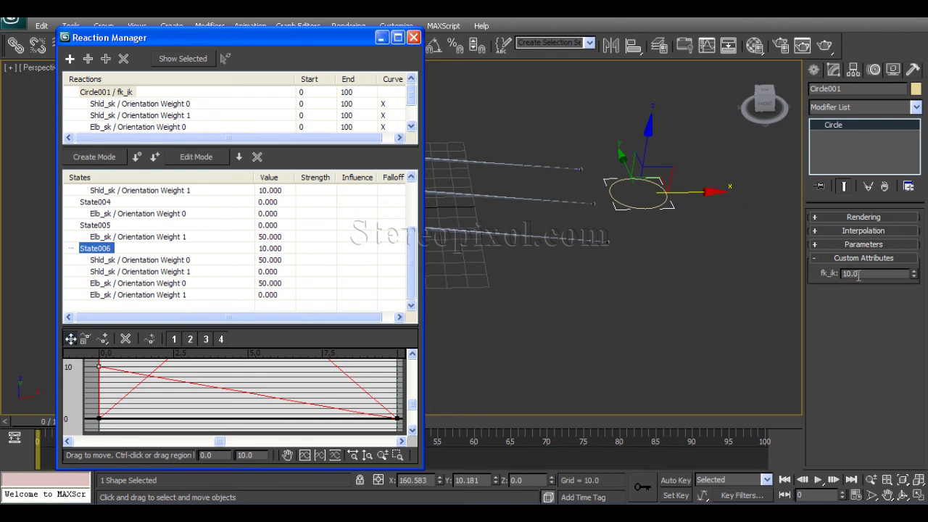
click(168, 262)
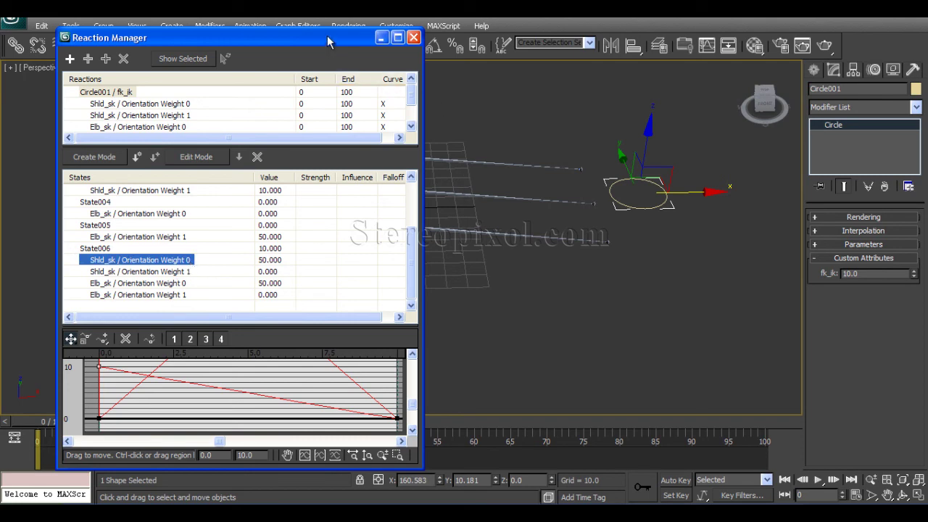
Step: Move the Reaction Manager off the bones and examine the Shld_sk bone's orientation target weights
drag(327, 42, 423, 261)
click(243, 195)
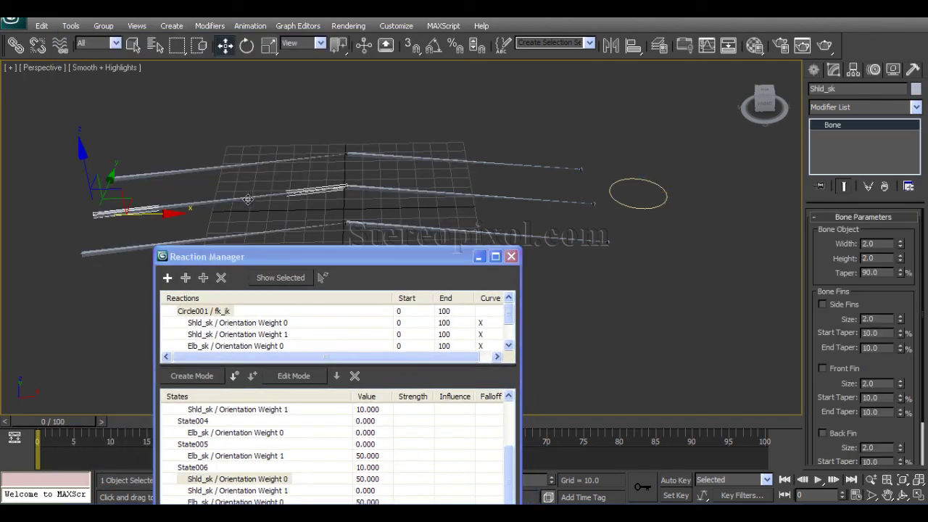
click(893, 69)
click(848, 248)
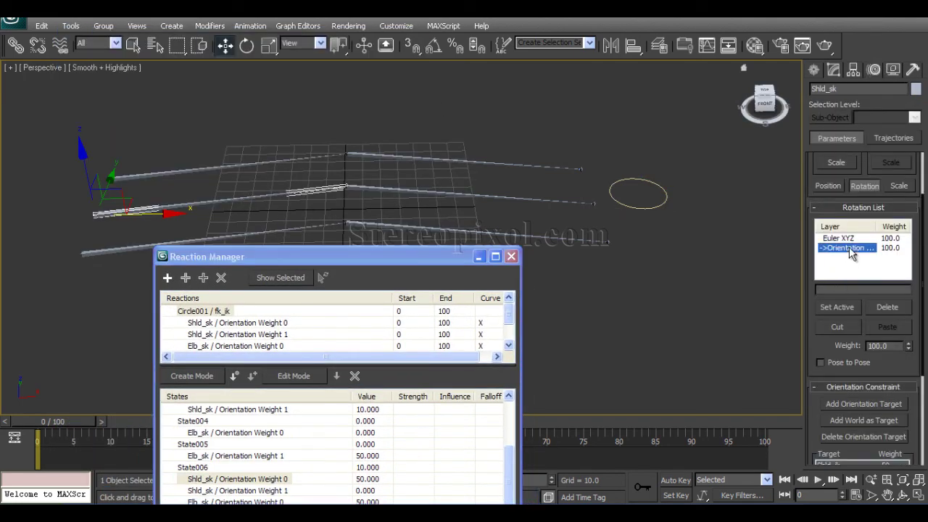
drag(817, 345, 813, 178)
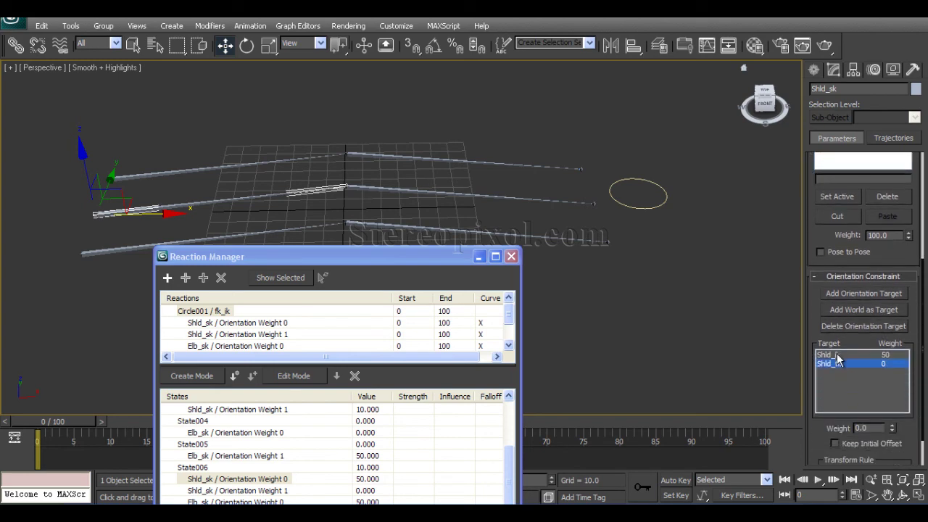
Step: Bring the full Reaction Manager back into view and compare State006's Shld_sk weight entries with the bone's target weights
drag(382, 260, 389, 60)
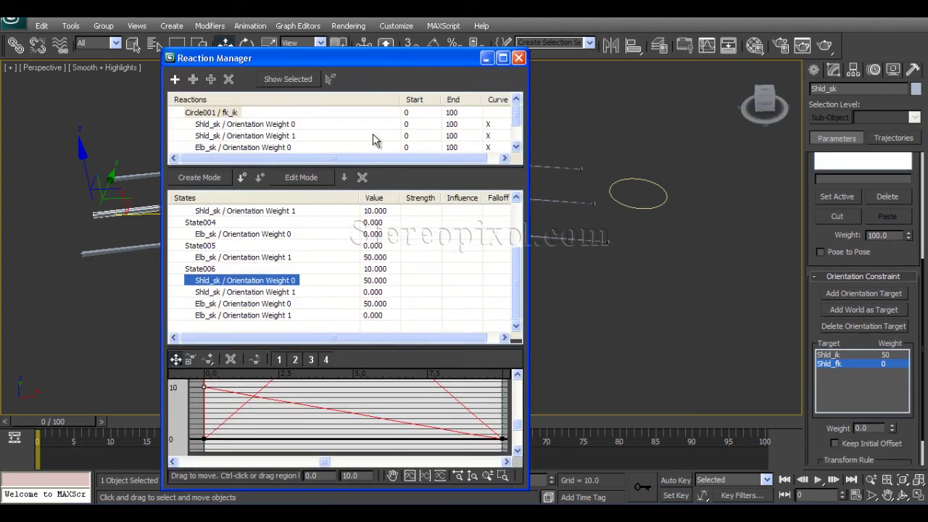
click(296, 291)
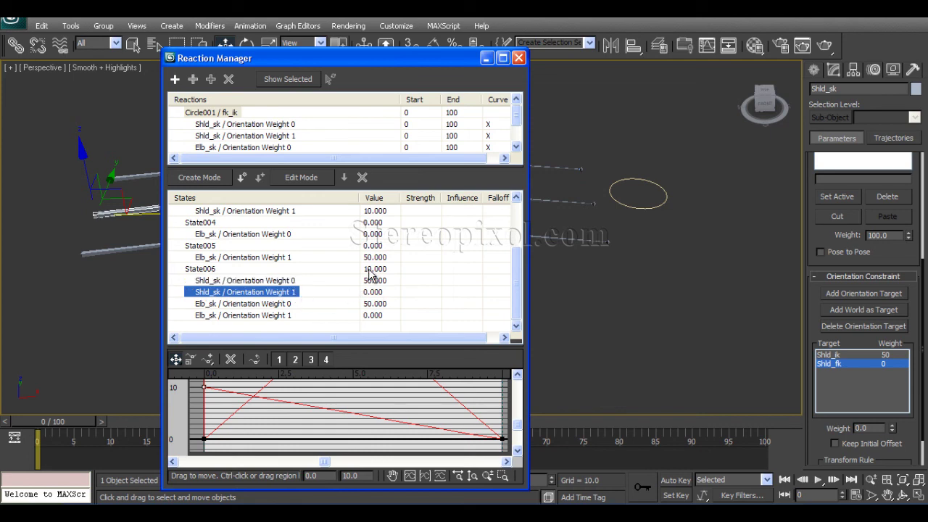
click(377, 270)
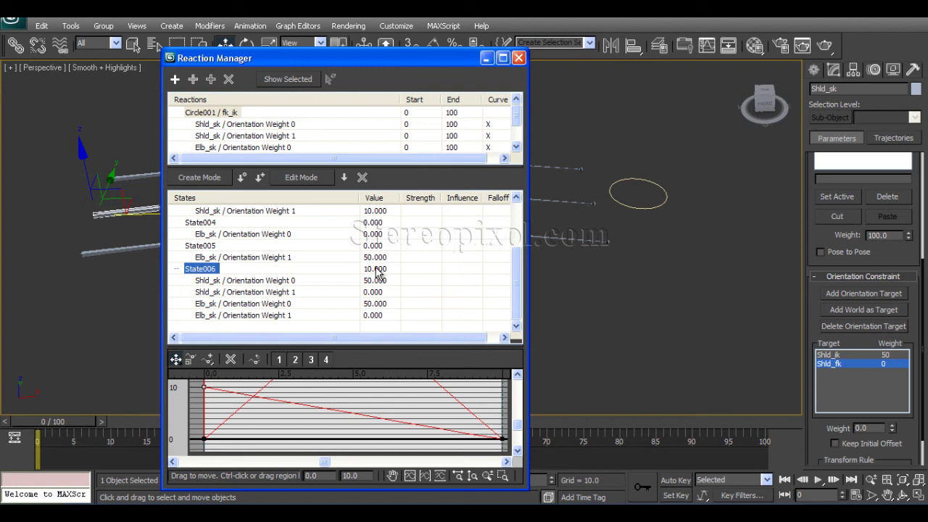
Step: Check the control circle's fk_ik value against State006's value in the Reaction Manager
click(664, 188)
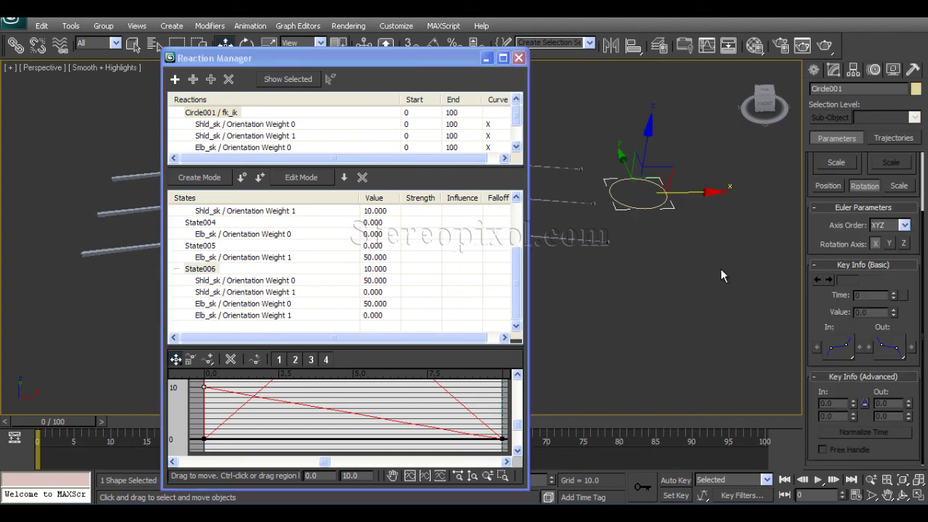
click(834, 70)
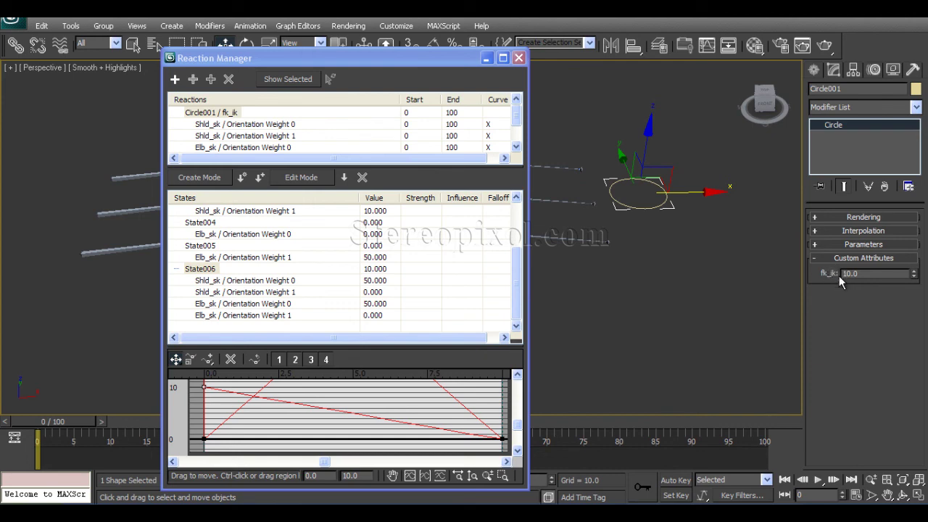
click(449, 270)
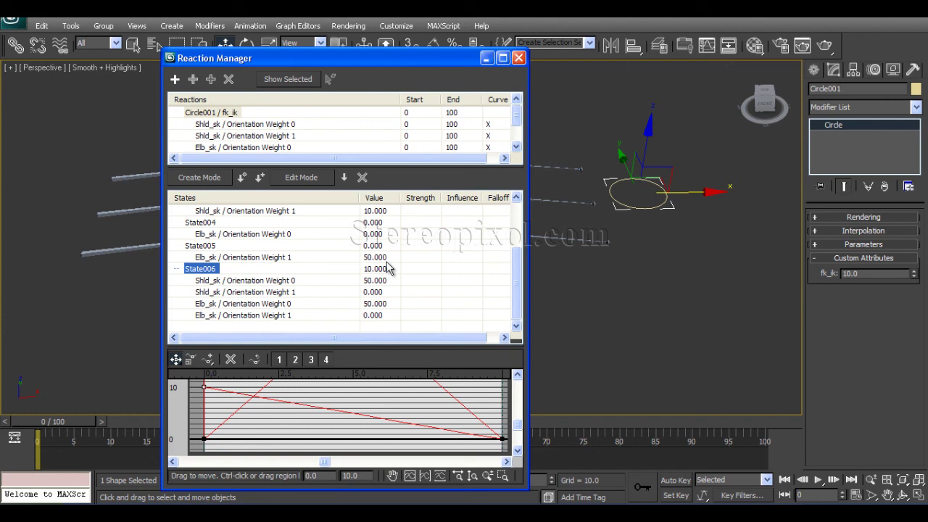
Step: Expand the reactions list, review State001 through State006 and their shoulder and elbow weight entries, and close the Reaction Manager
drag(519, 273, 519, 221)
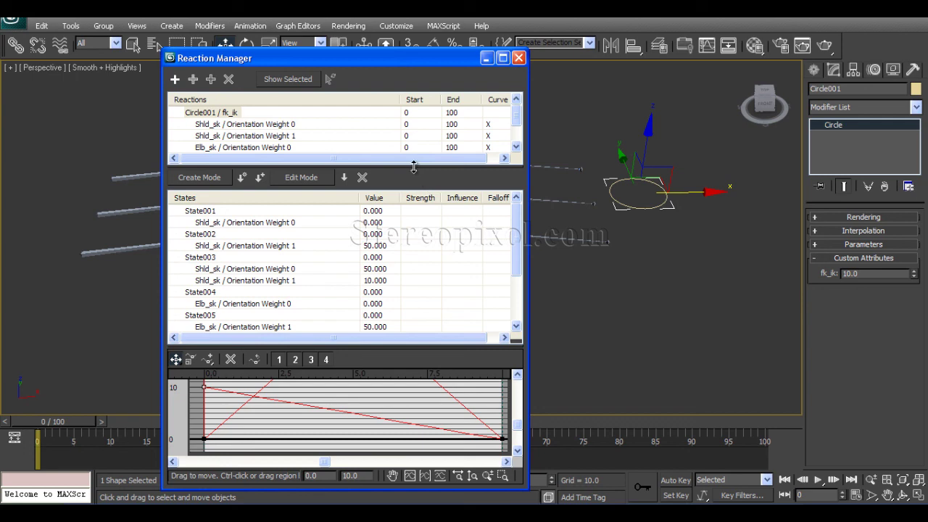
drag(414, 167, 416, 193)
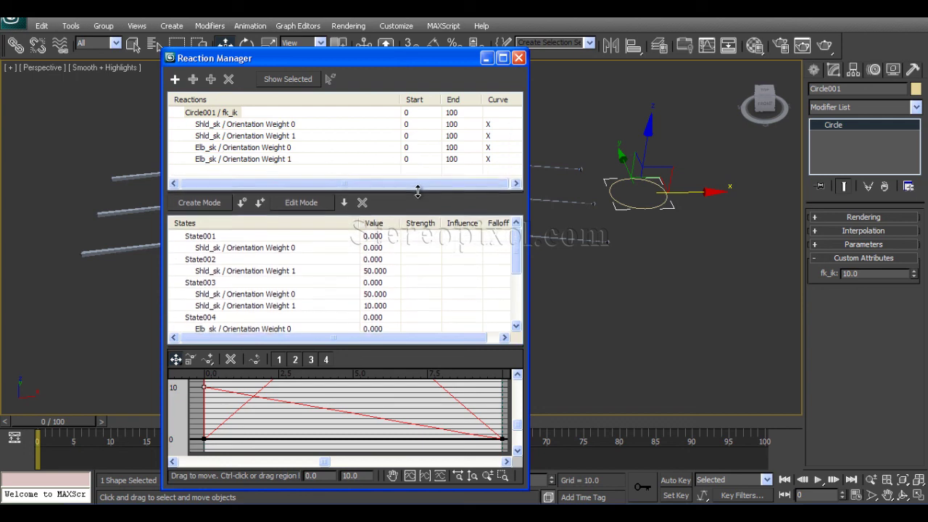
drag(516, 250, 517, 300)
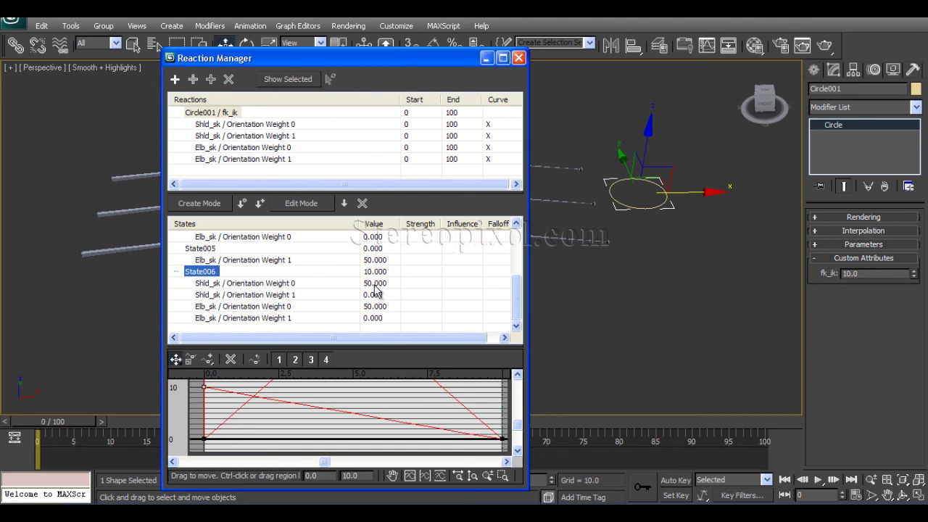
click(519, 58)
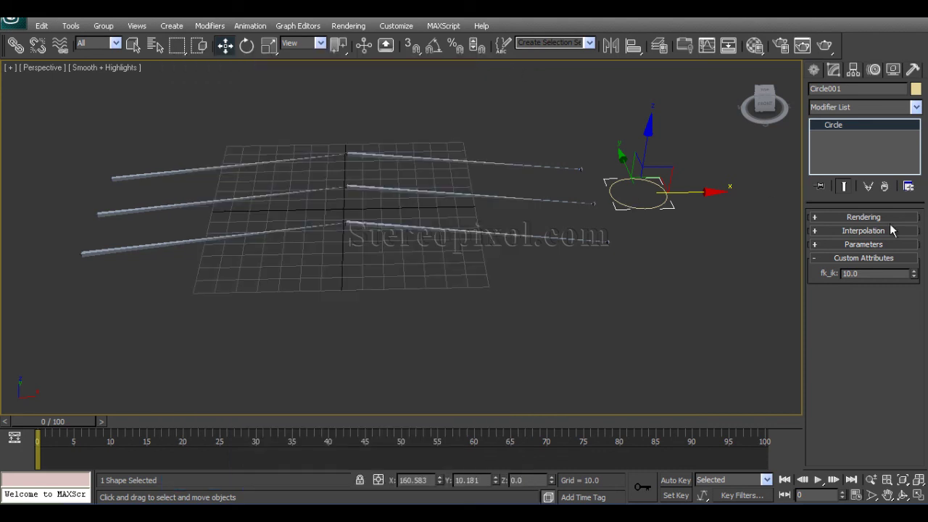
Step: Reset the circle's fk_ik to its minimum, rotate Shld_fk about -24° around Z, and bend Elb_fk further around Z
right_click(913, 274)
click(241, 234)
key(e)
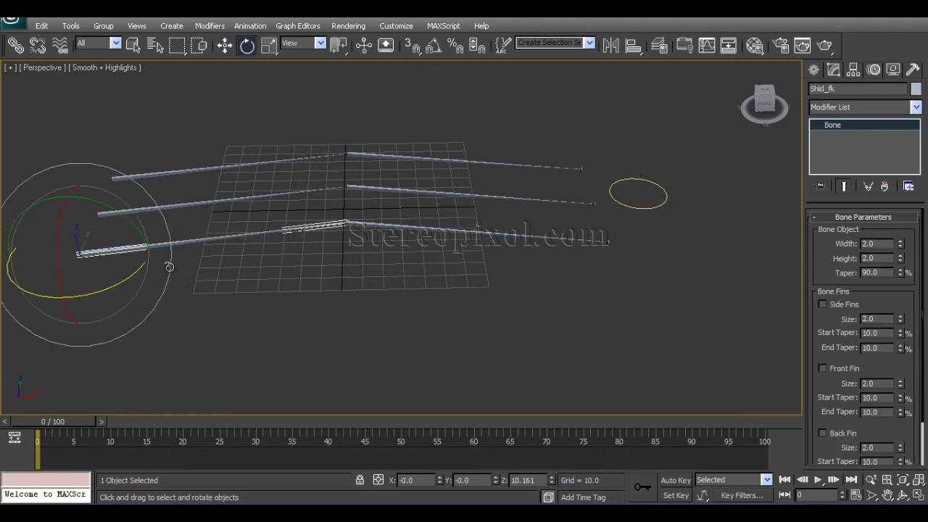
drag(125, 282, 83, 301)
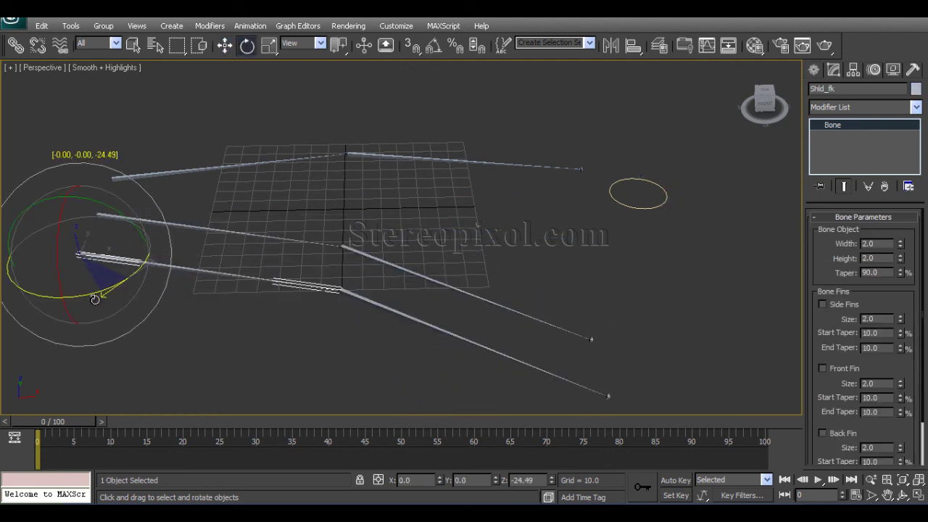
click(354, 293)
drag(354, 293, 333, 340)
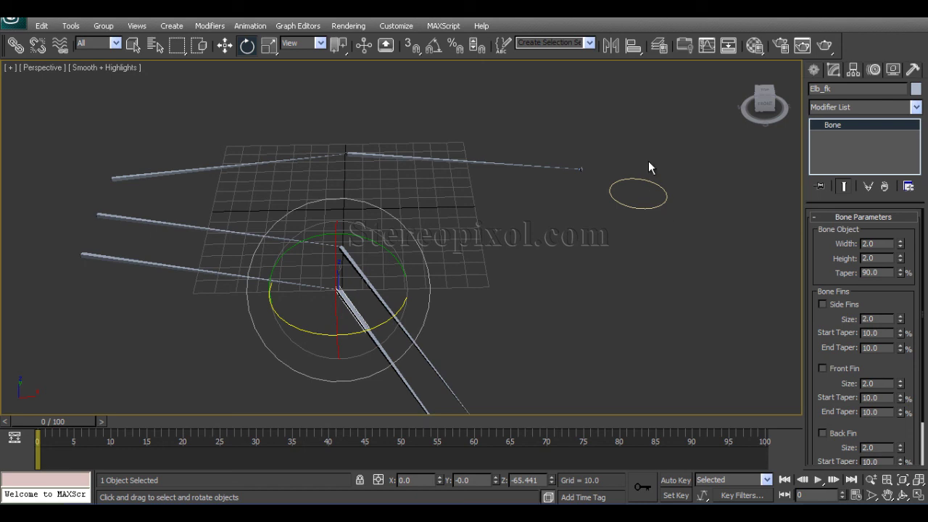
Step: Set the control circle's fk_ik to 10 and undo the accidental removal of the rig from the scene
click(648, 180)
drag(914, 273, 913, 254)
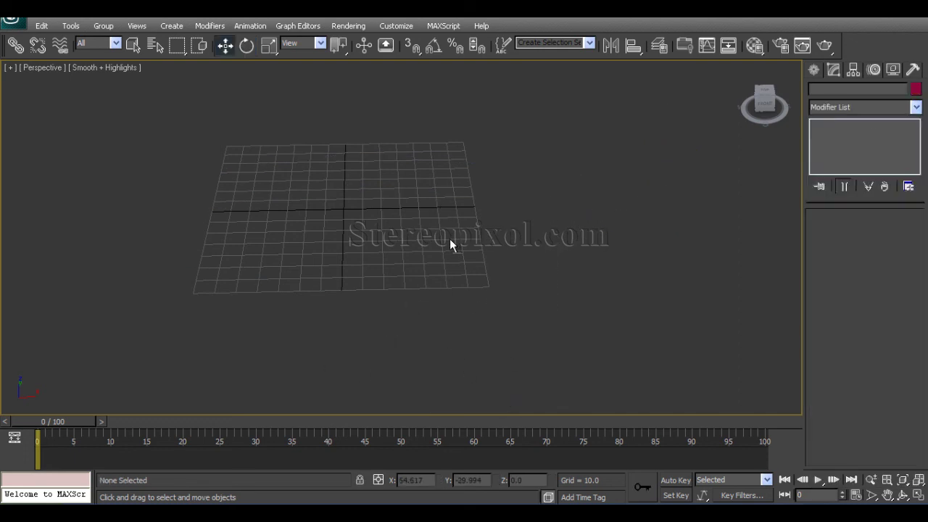
key(ctrl+z)
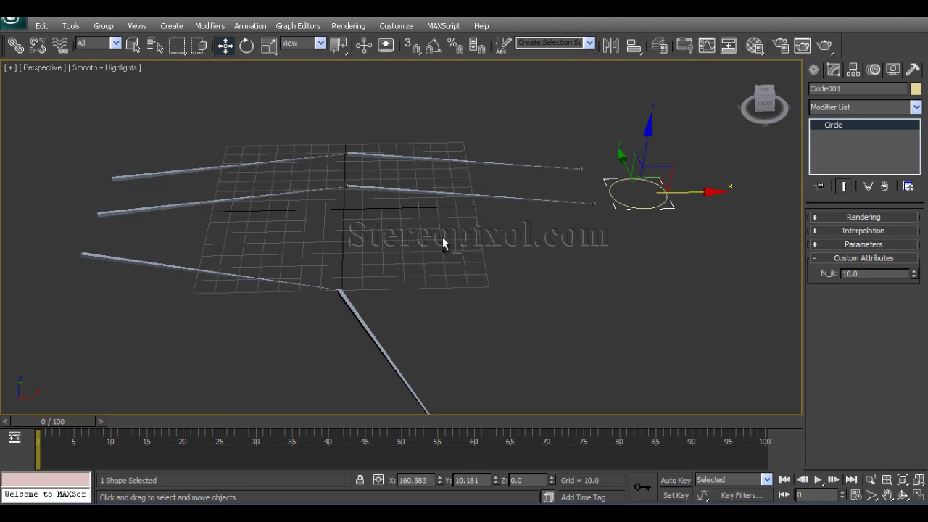
Step: Test-move the IK Chain001 handle inward along X, cancel that move, and move it inward again so the IK arm bends
click(578, 172)
drag(579, 172, 415, 171)
right_click(416, 172)
drag(622, 172, 493, 172)
Step: Test the FK/IK switch by running the control circle's fk_ik between its minimum and 10, leave it at 10, and deselect the circle
click(638, 194)
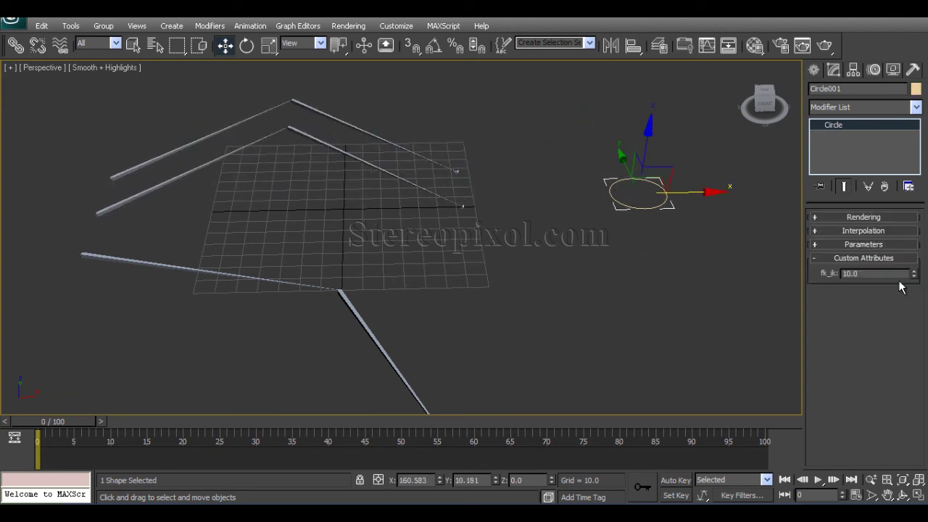
drag(914, 277, 916, 212)
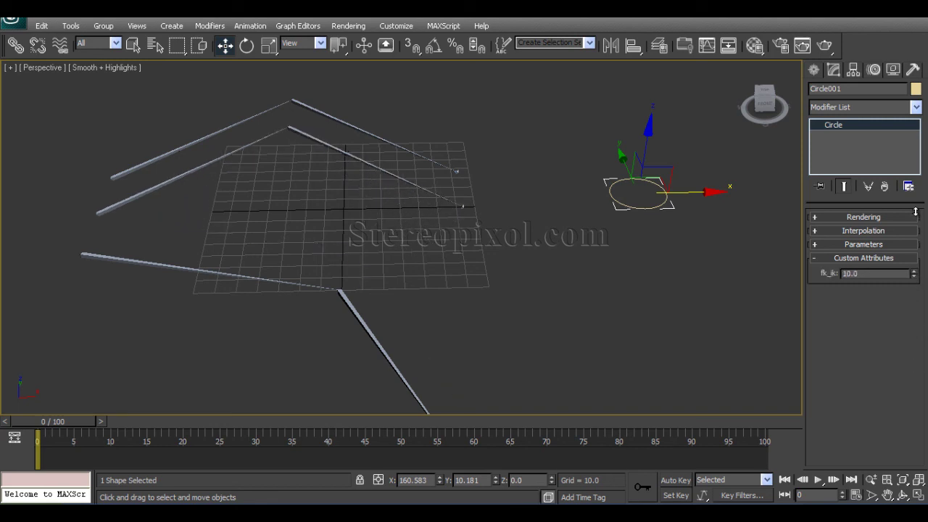
right_click(915, 276)
drag(915, 276, 914, 217)
click(313, 213)
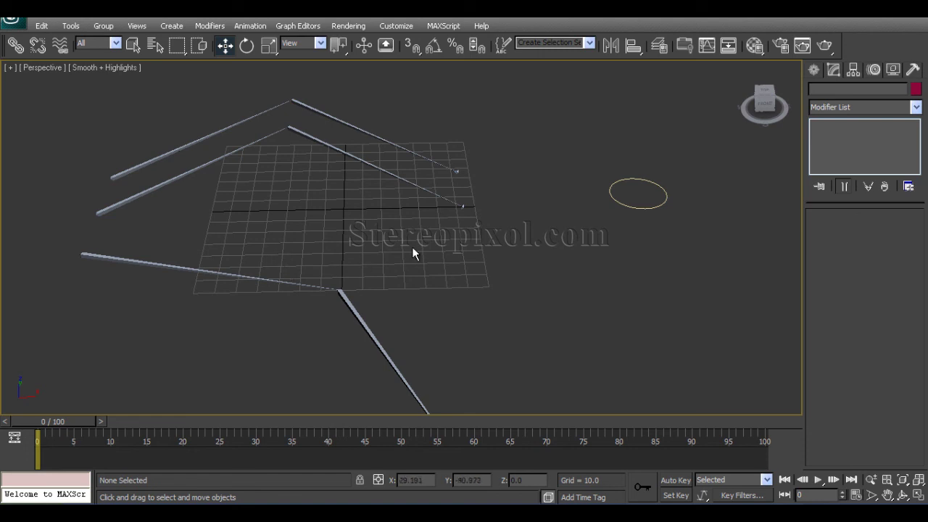